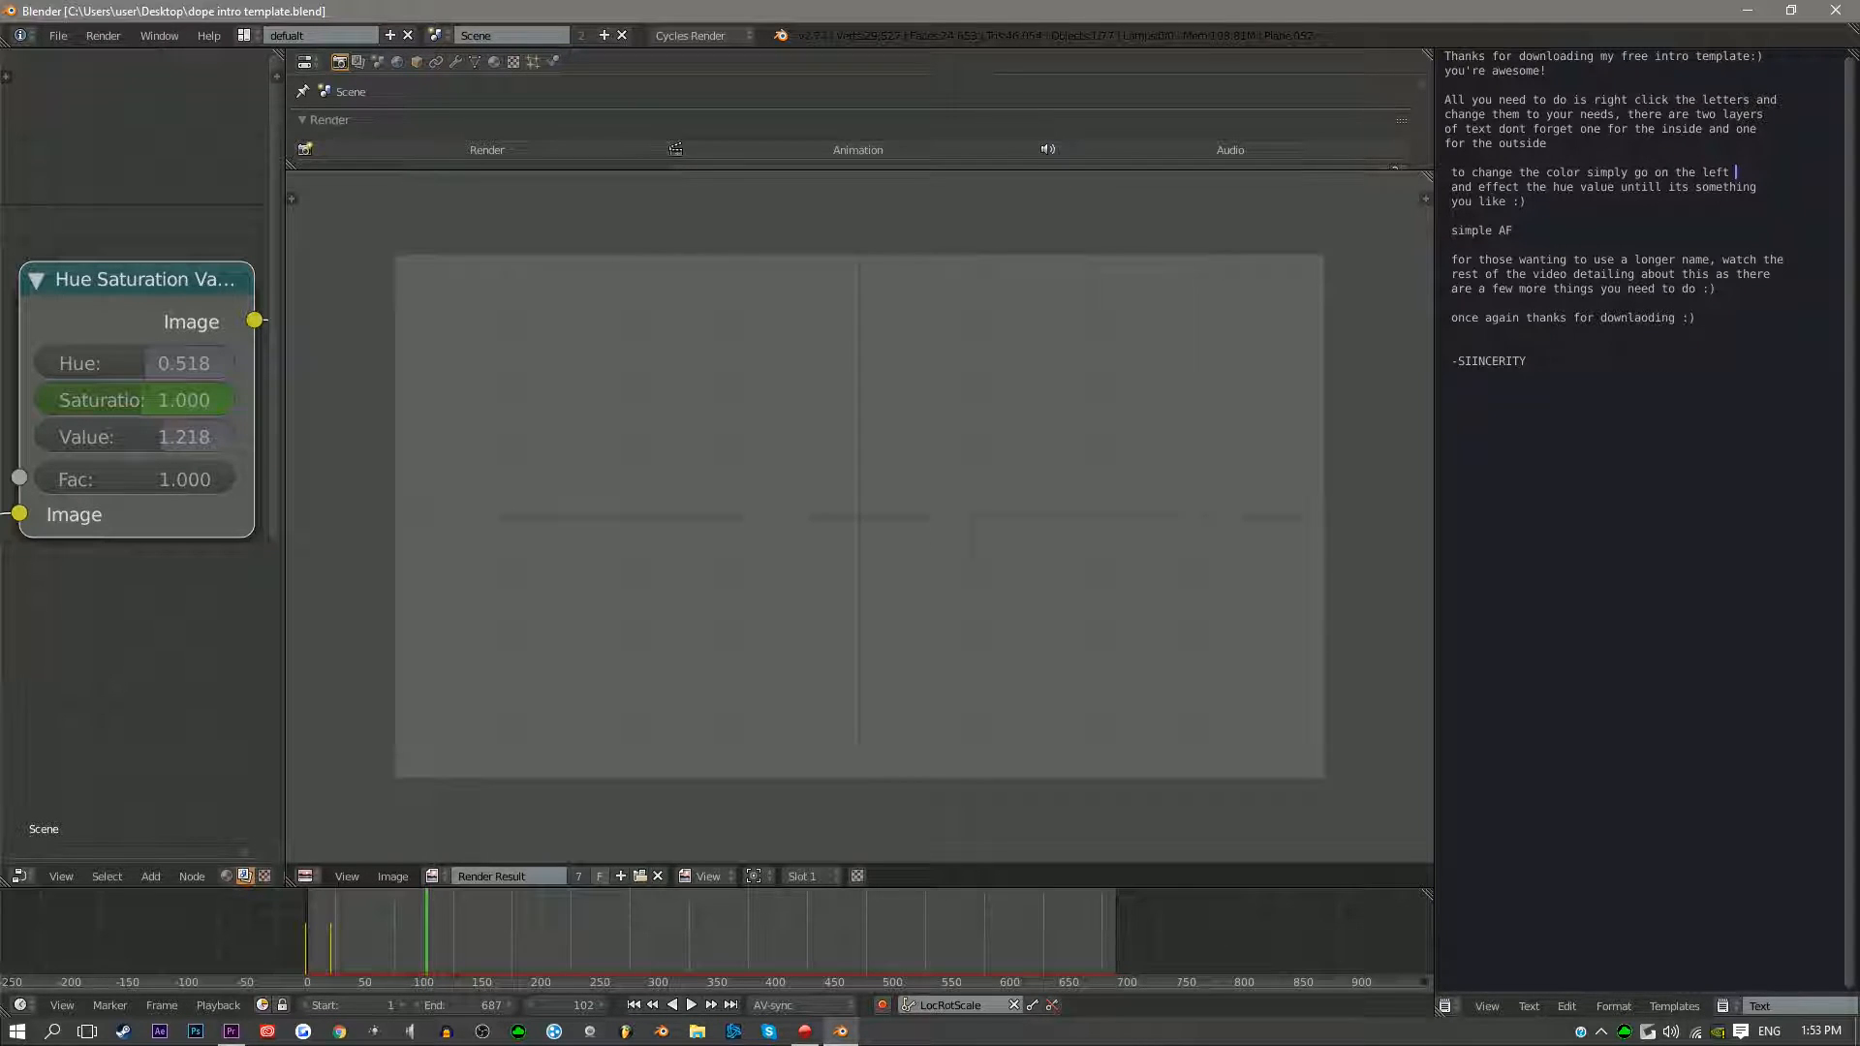
Start a test render of the current frame and cancel it partway
left_click(486, 149)
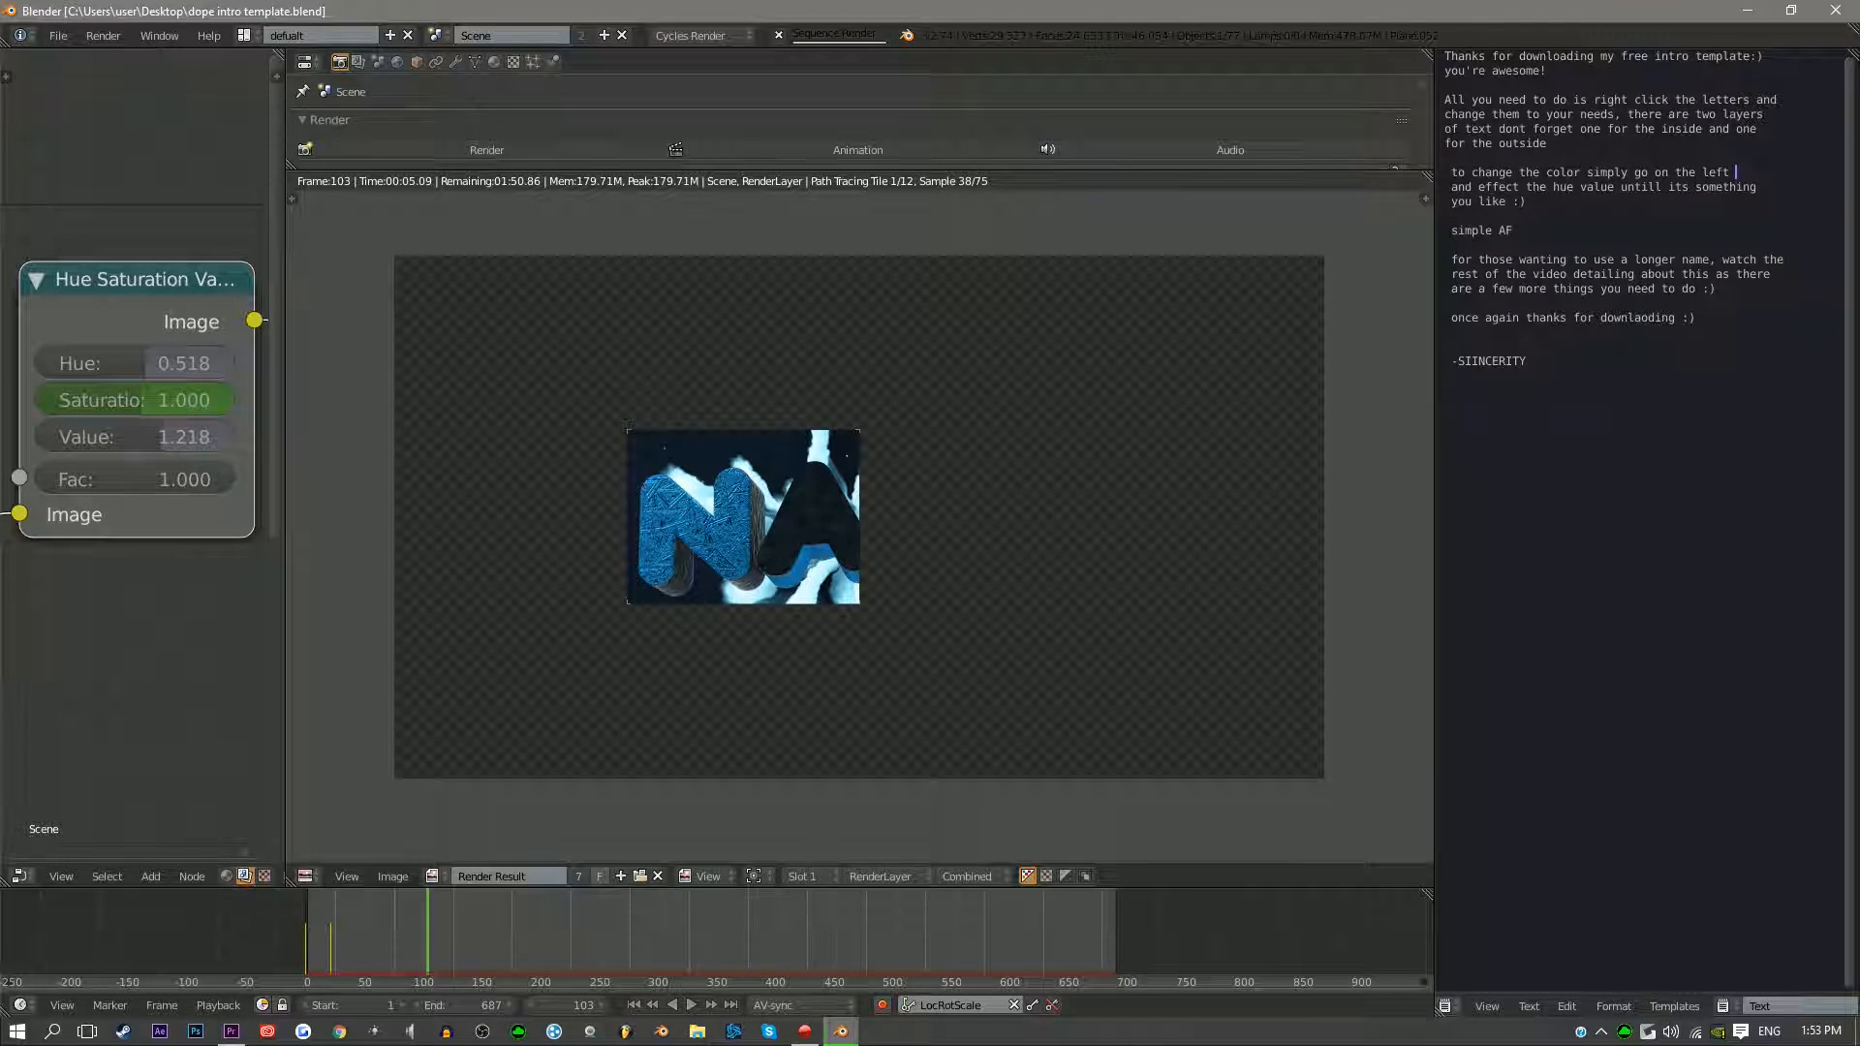
key("Escape")
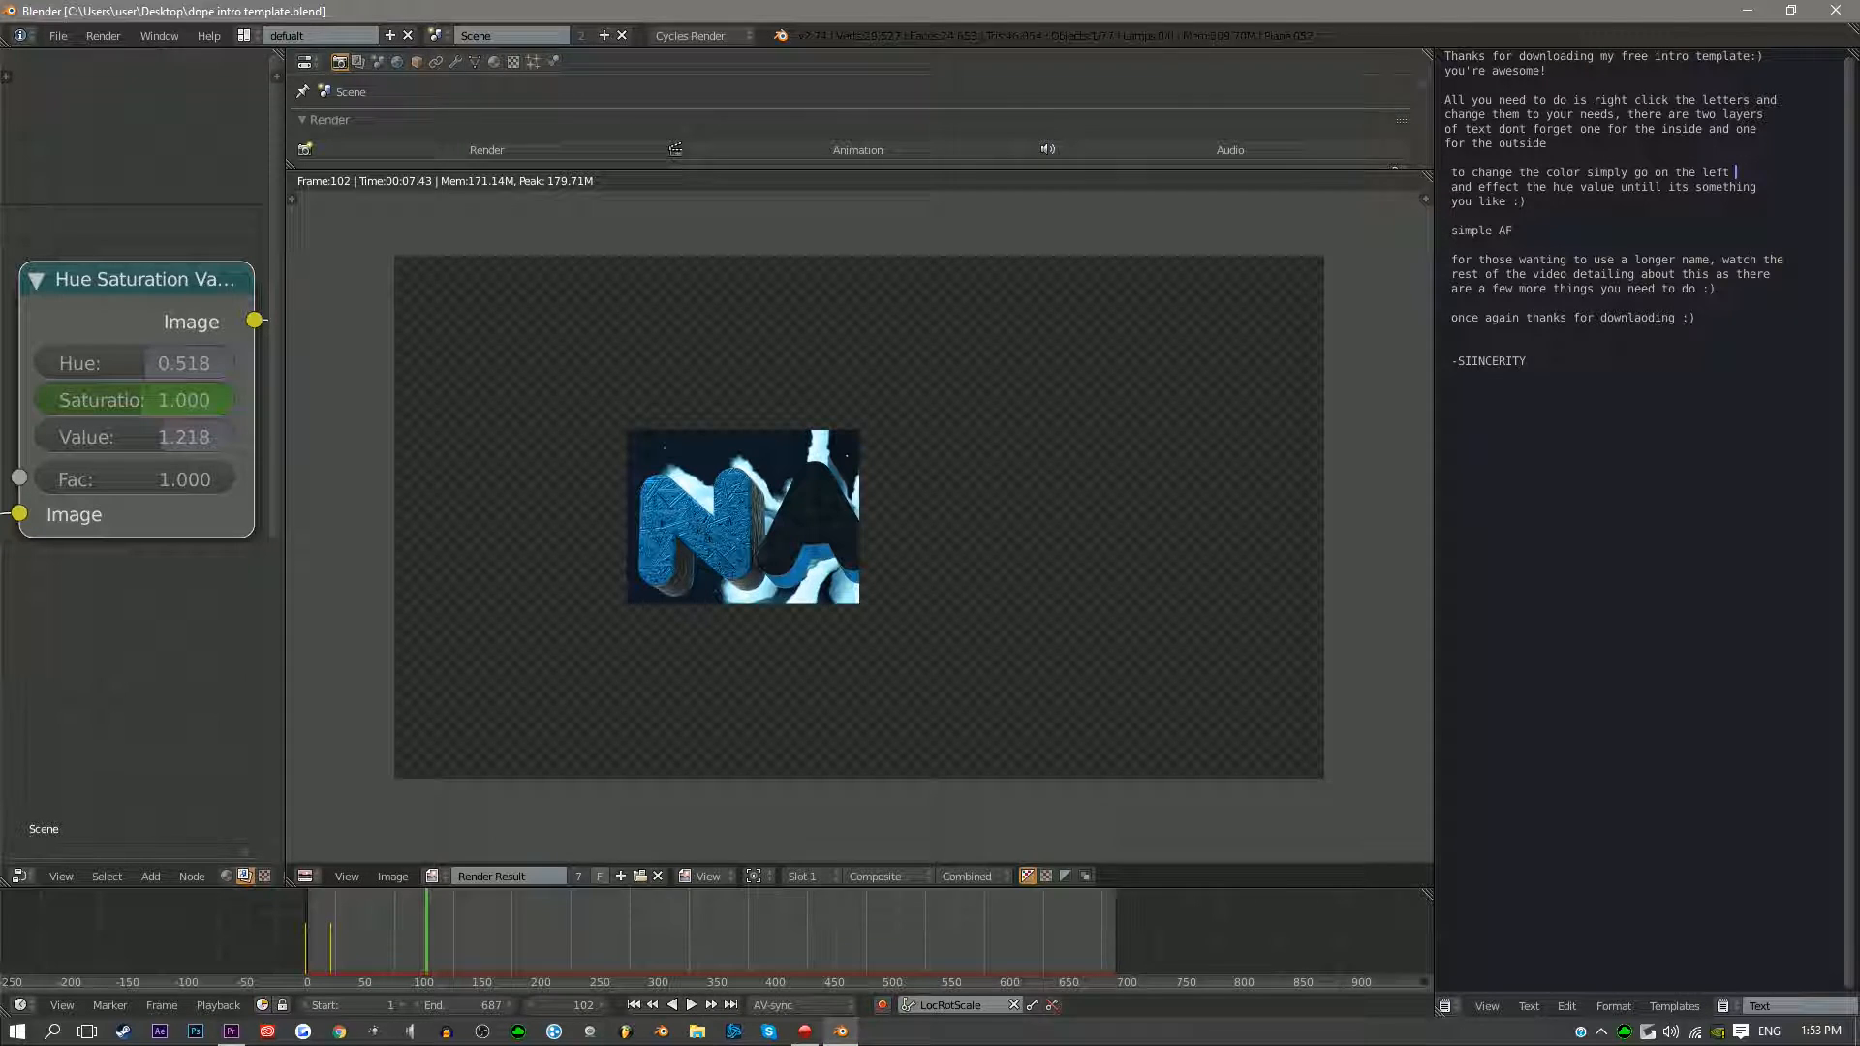
Examine the render settings and open the output folder chooser, leaving the output path as it is
left_click_drag(1105, 169, 1124, 607)
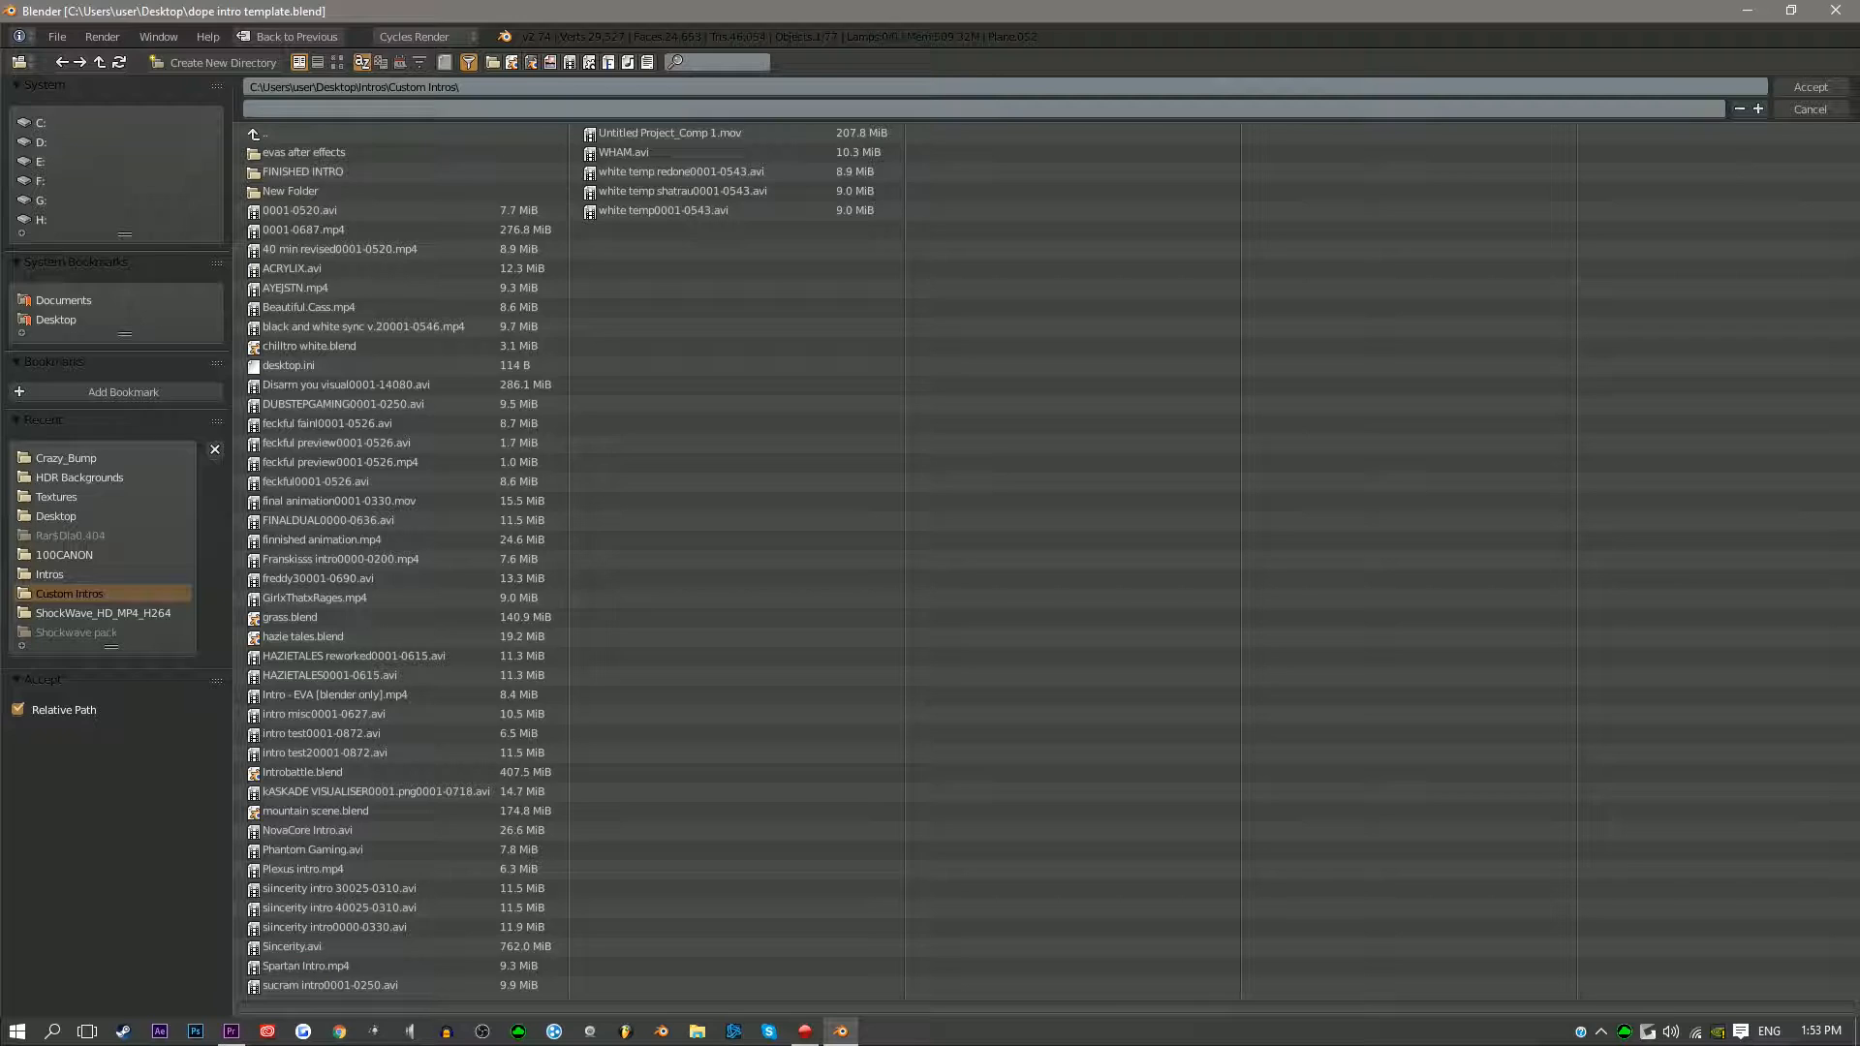
left_click(1398, 523)
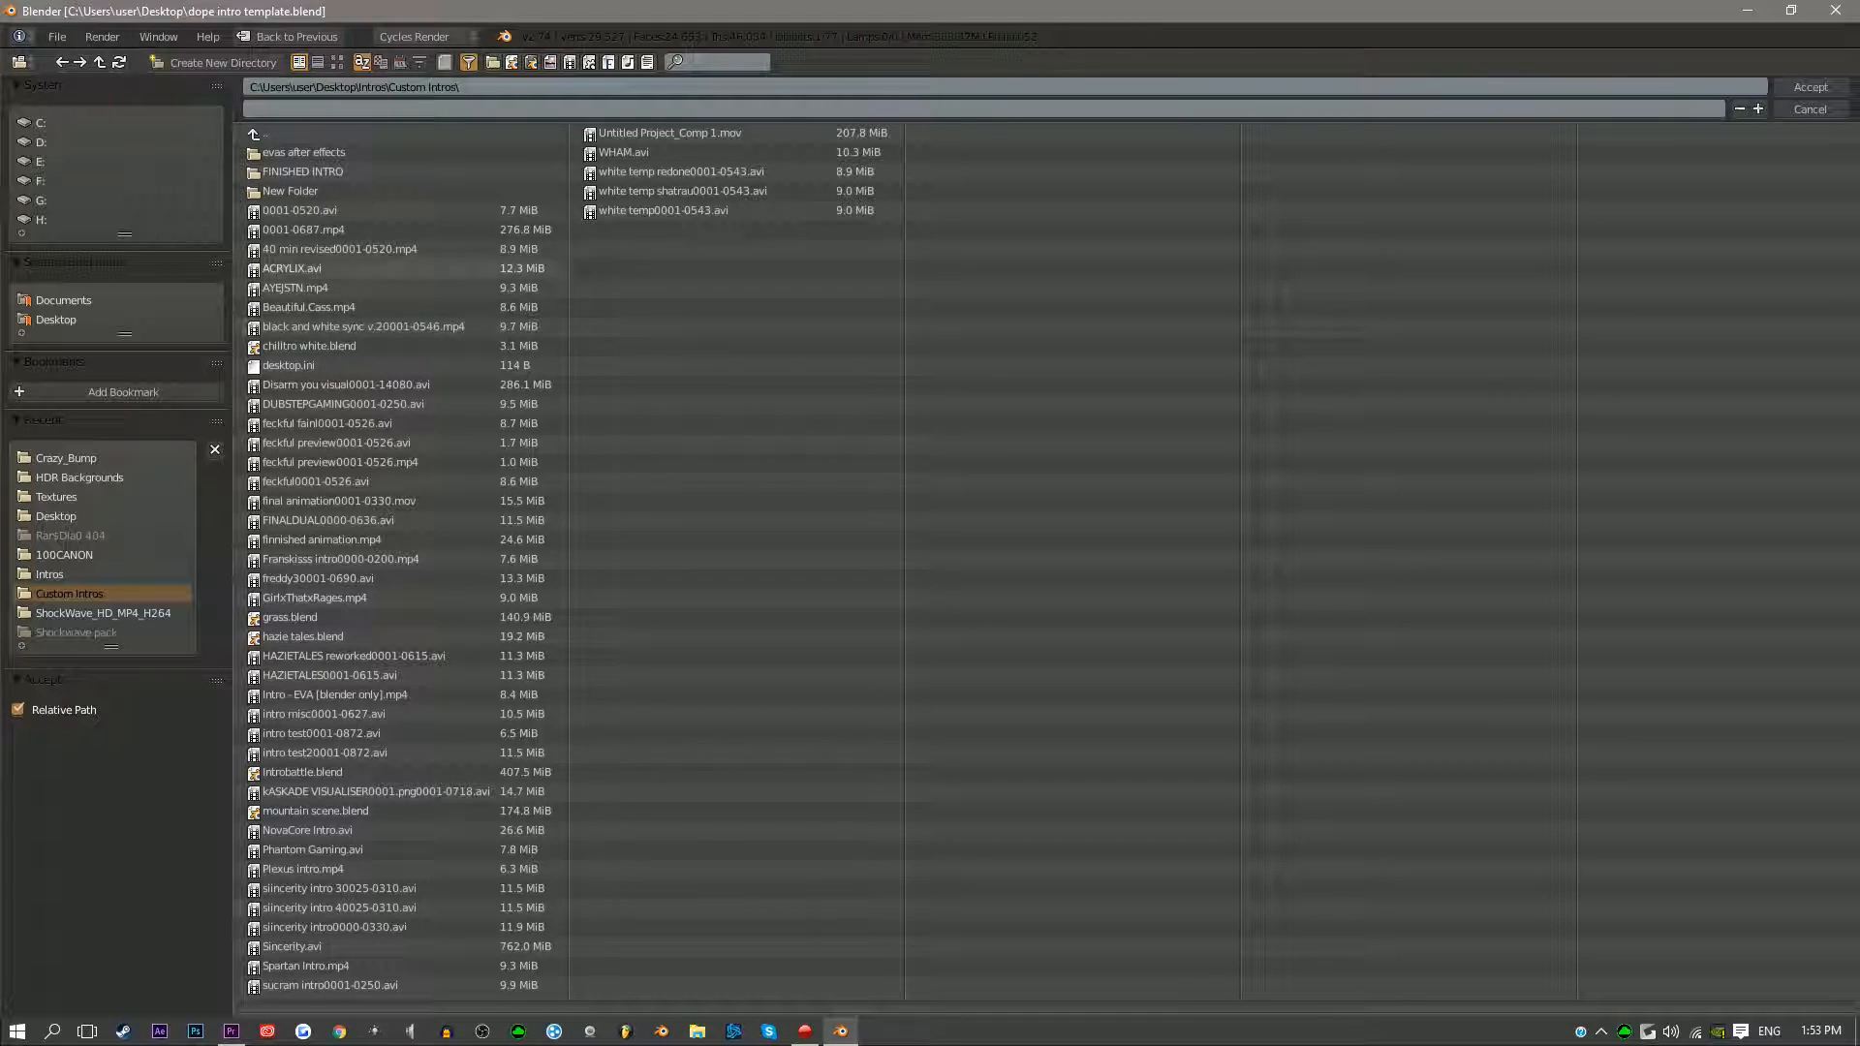
left_click(1809, 108)
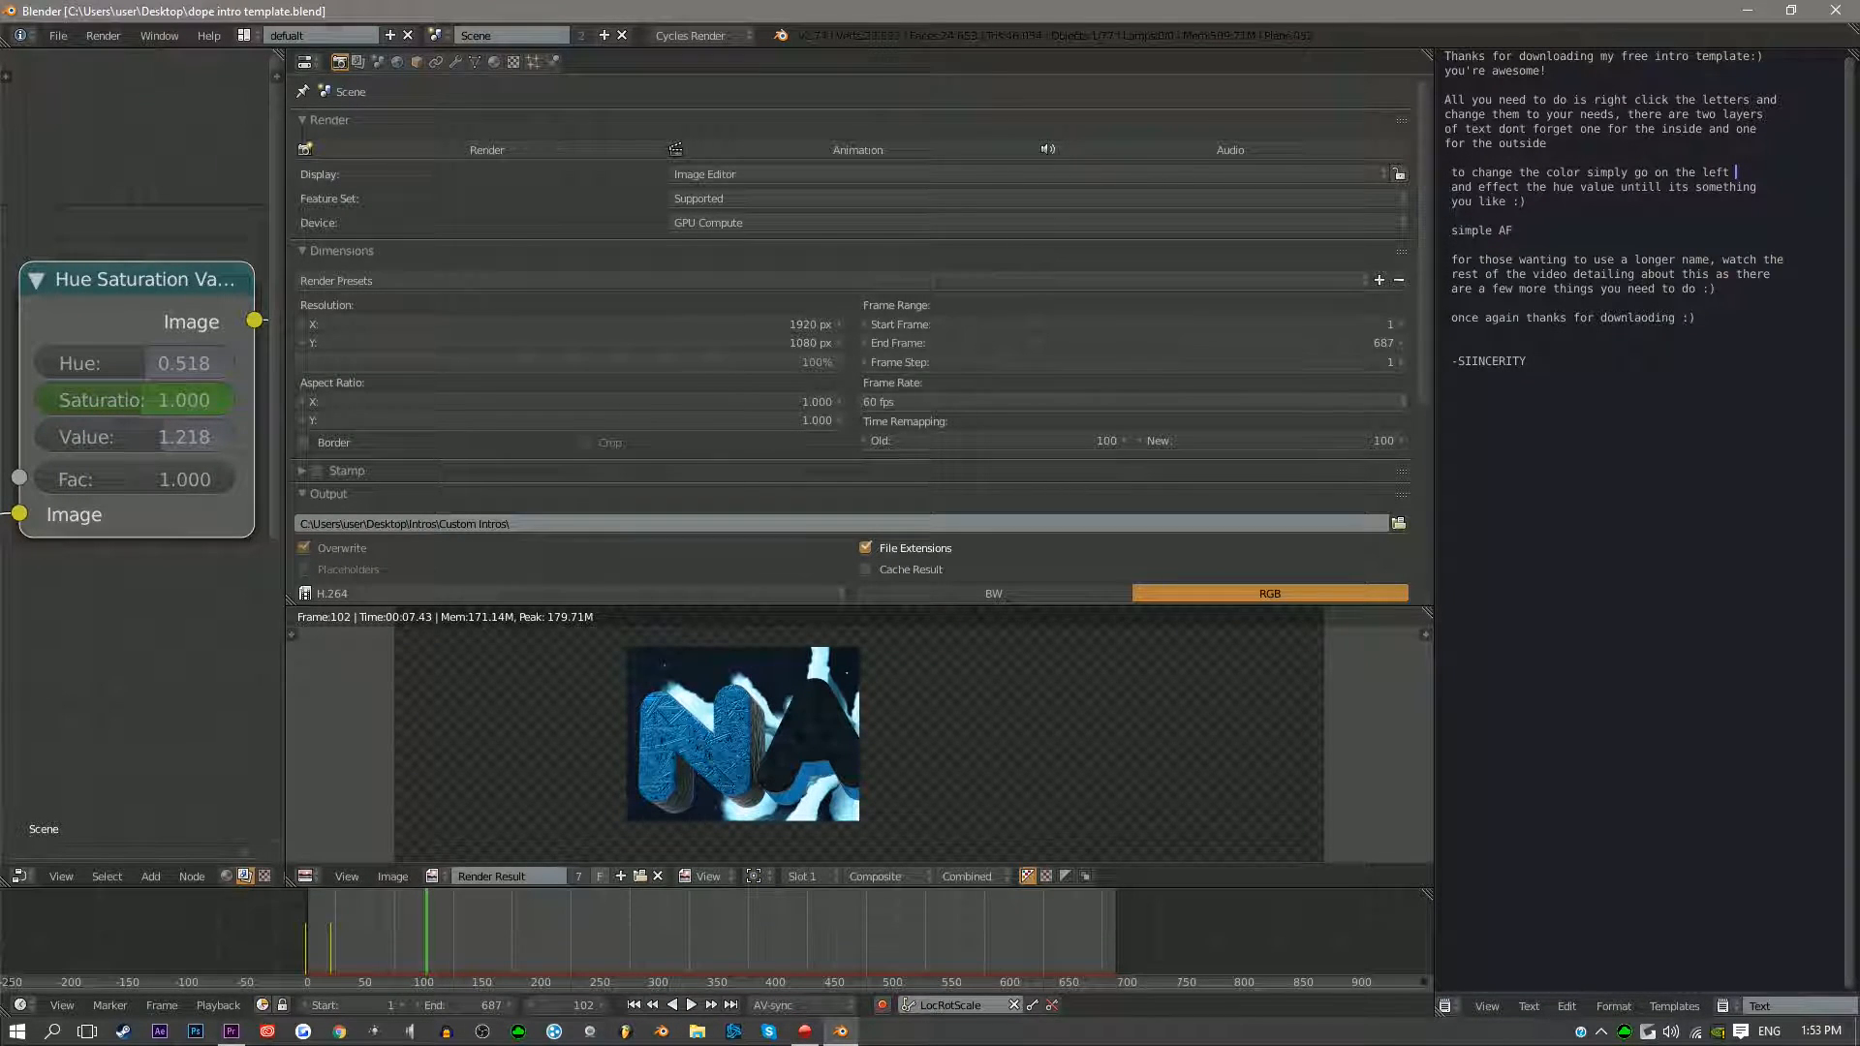
left_click_drag(1007, 606, 1007, 165)
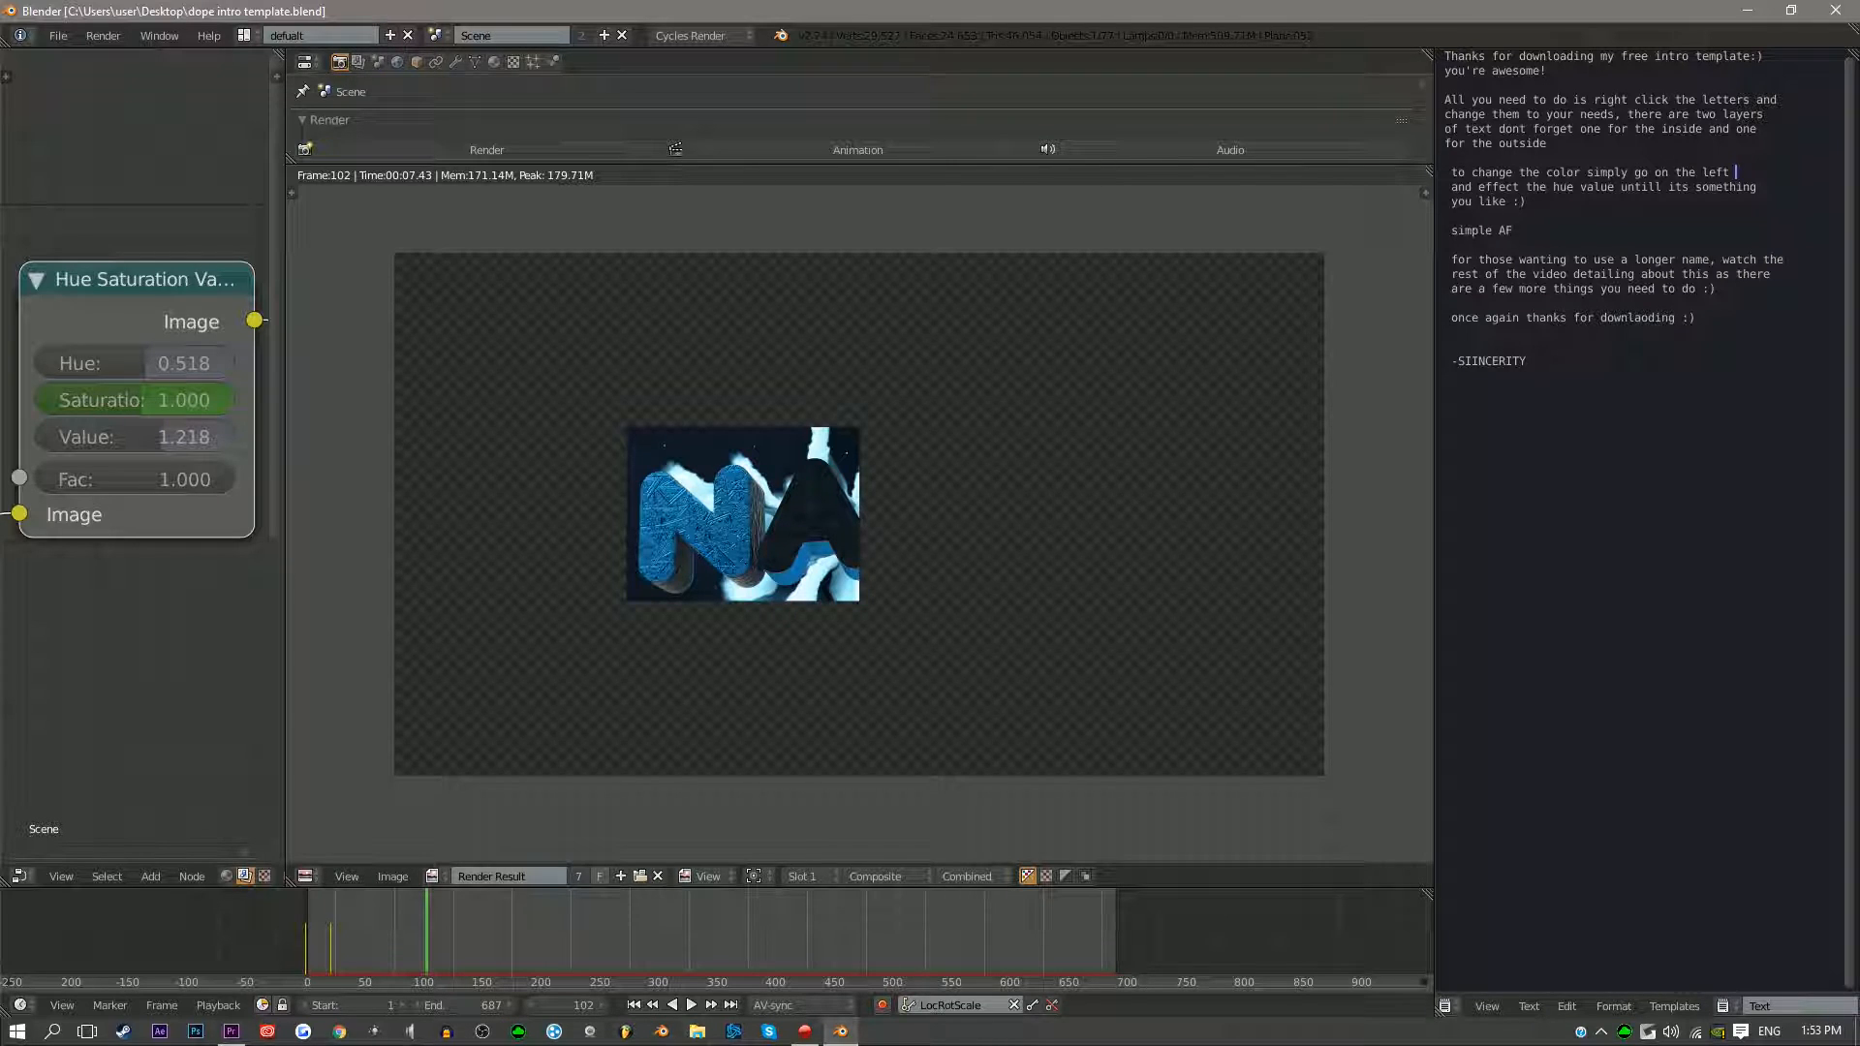
Render the current frame, try green and red hue shifts on the Hue Saturation Value node, and set its hue to 0.509
left_click(486, 150)
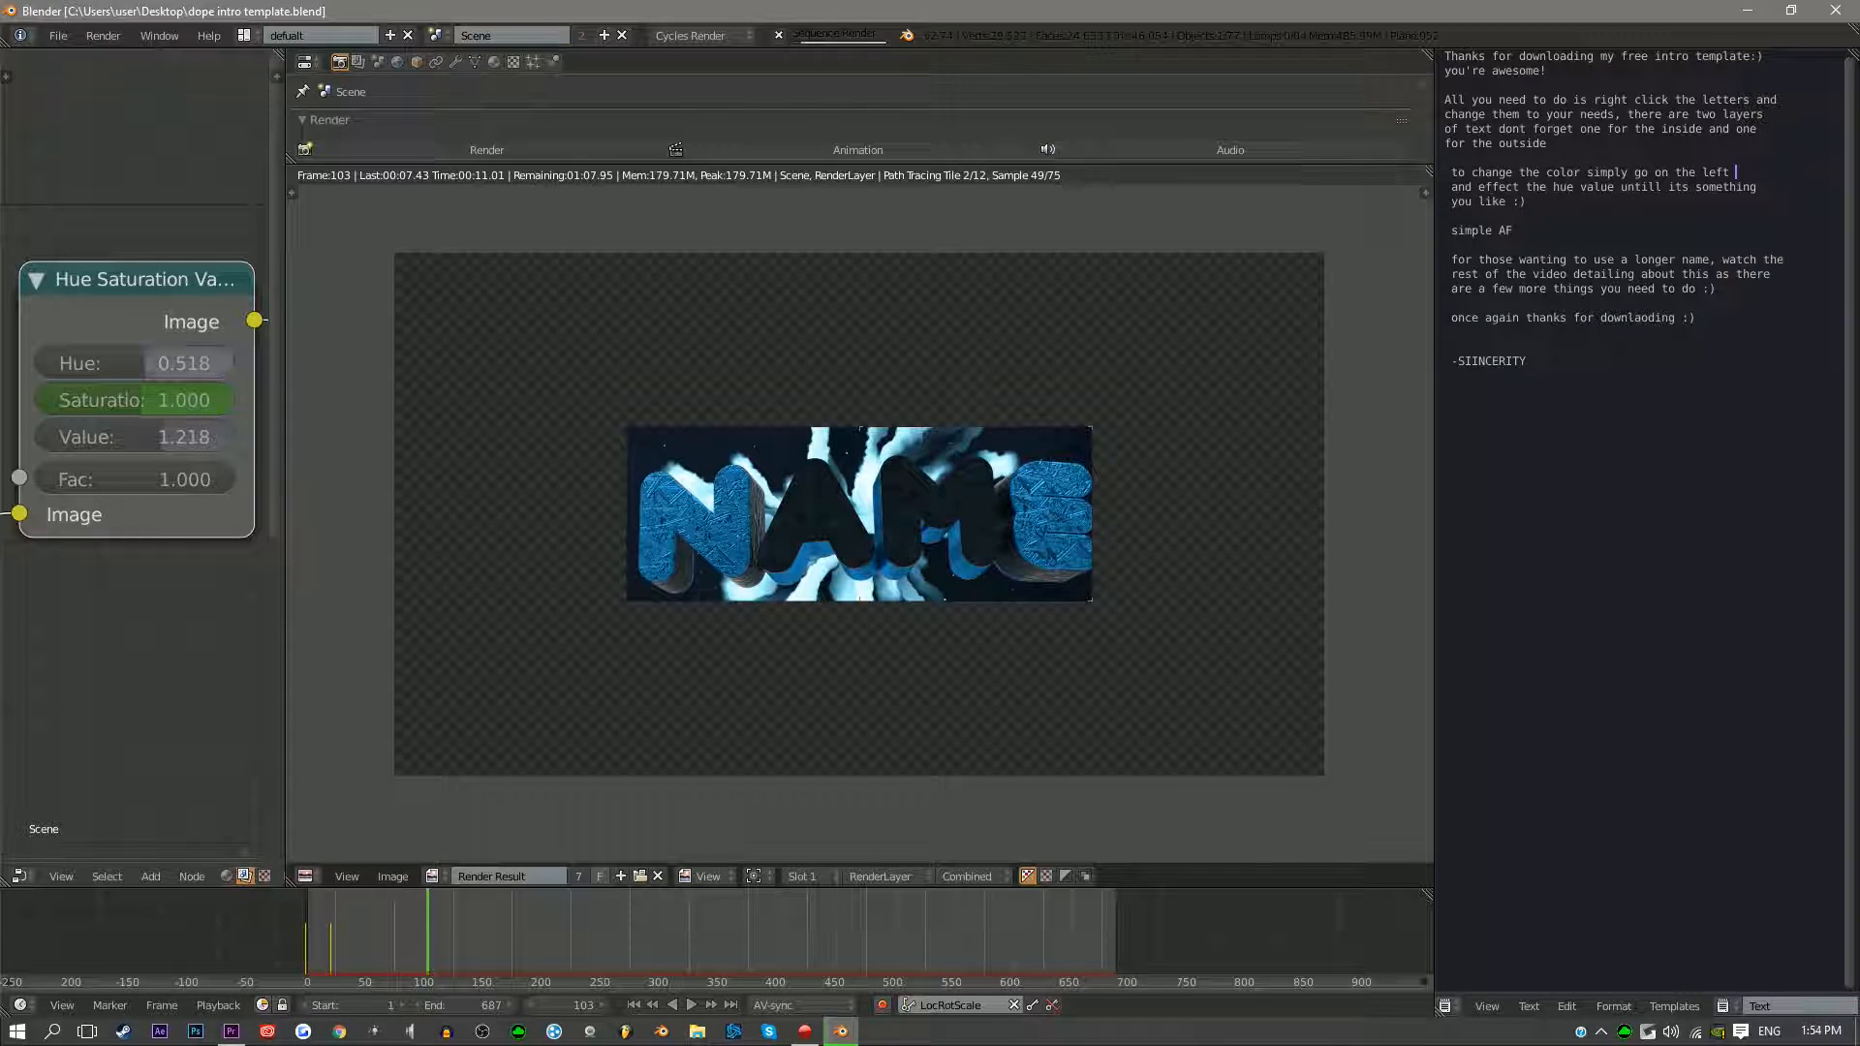
left_click_drag(145, 364, 68, 364)
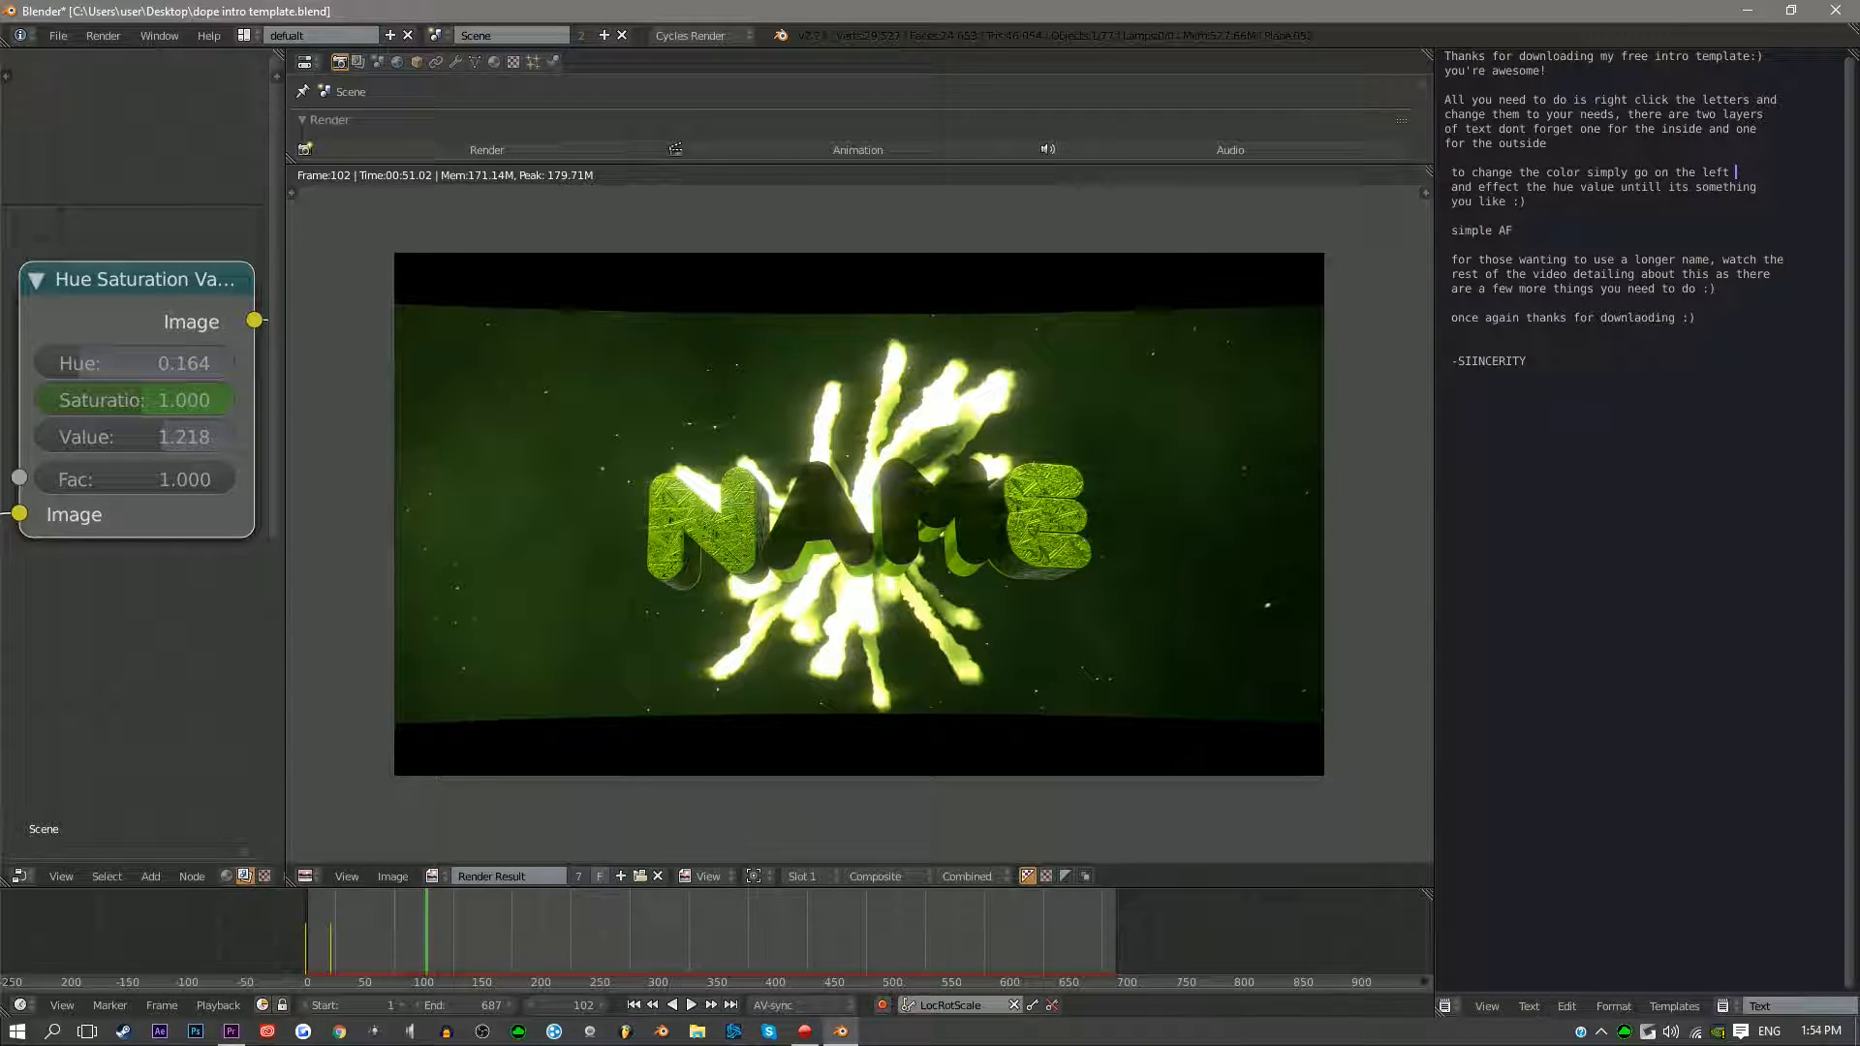
left_click_drag(79, 363, 202, 363)
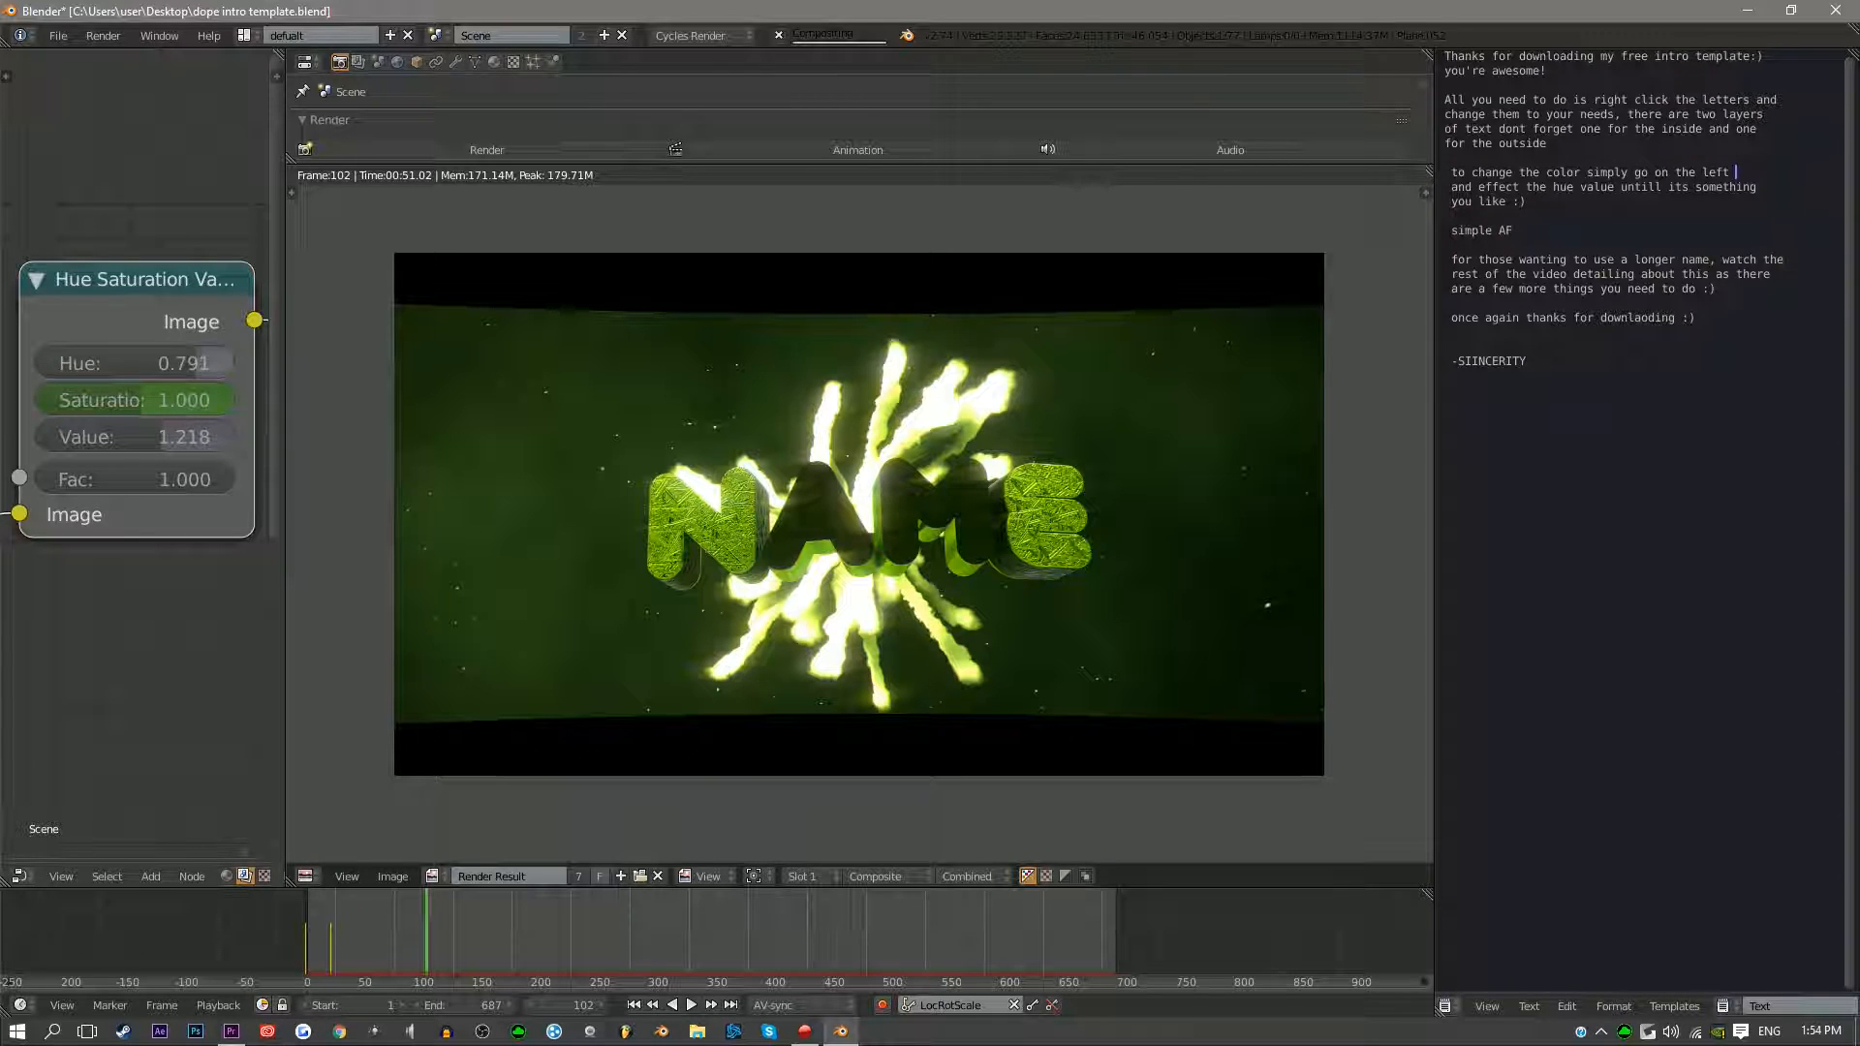
left_click_drag(201, 363, 223, 363)
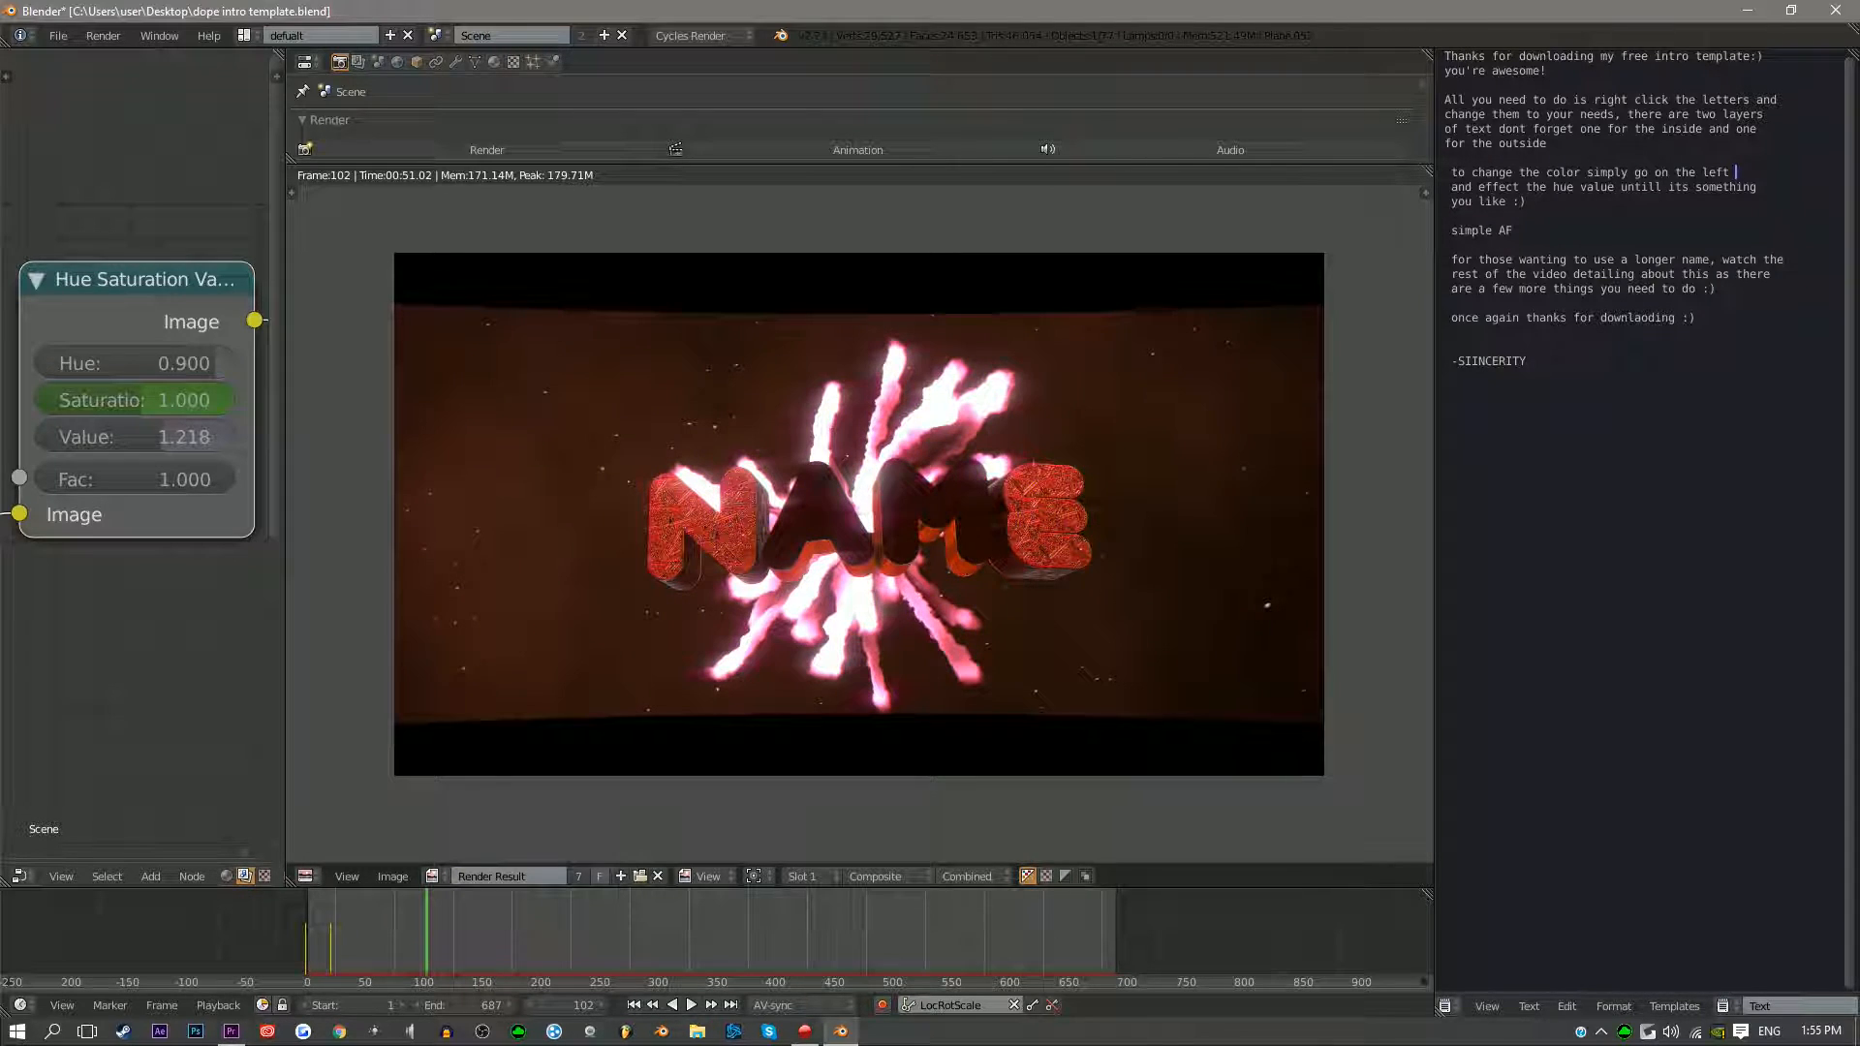
left_click_drag(215, 363, 139, 363)
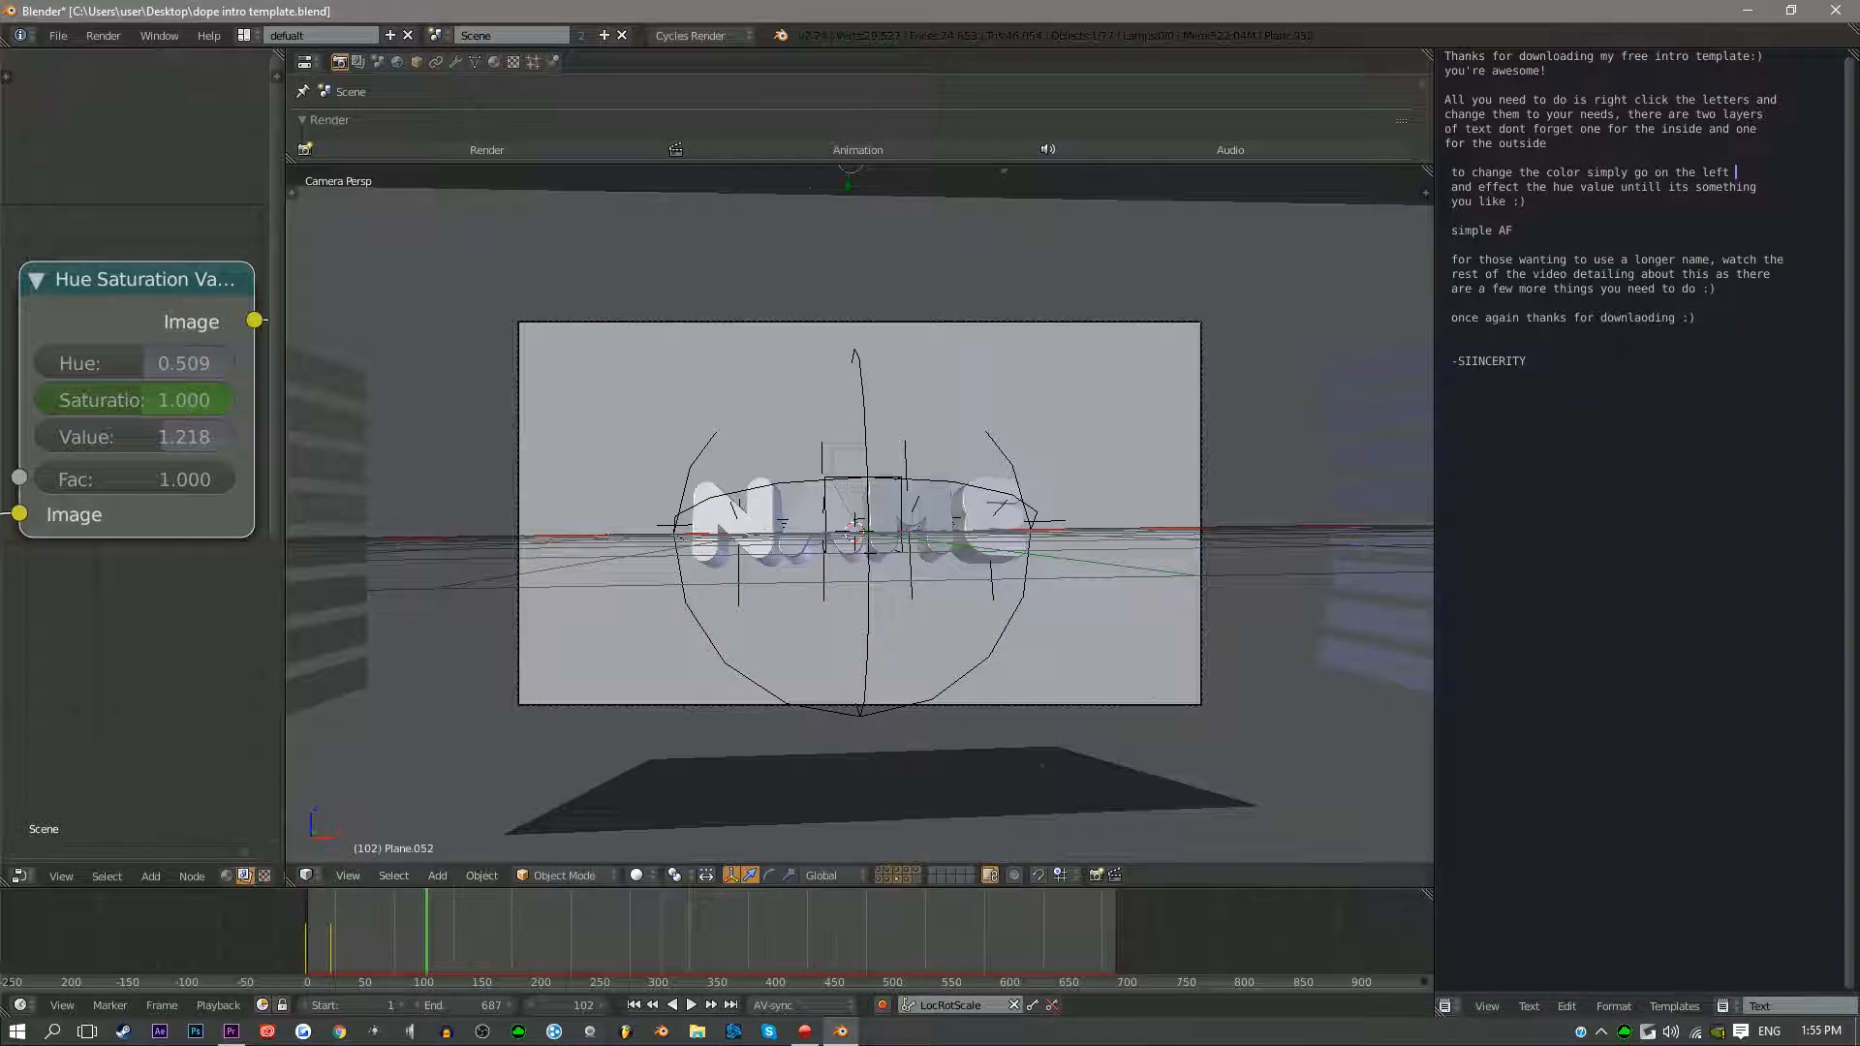
key("Escape")
Replace the first letter of the 3D title, N, with S
right_click(727, 537)
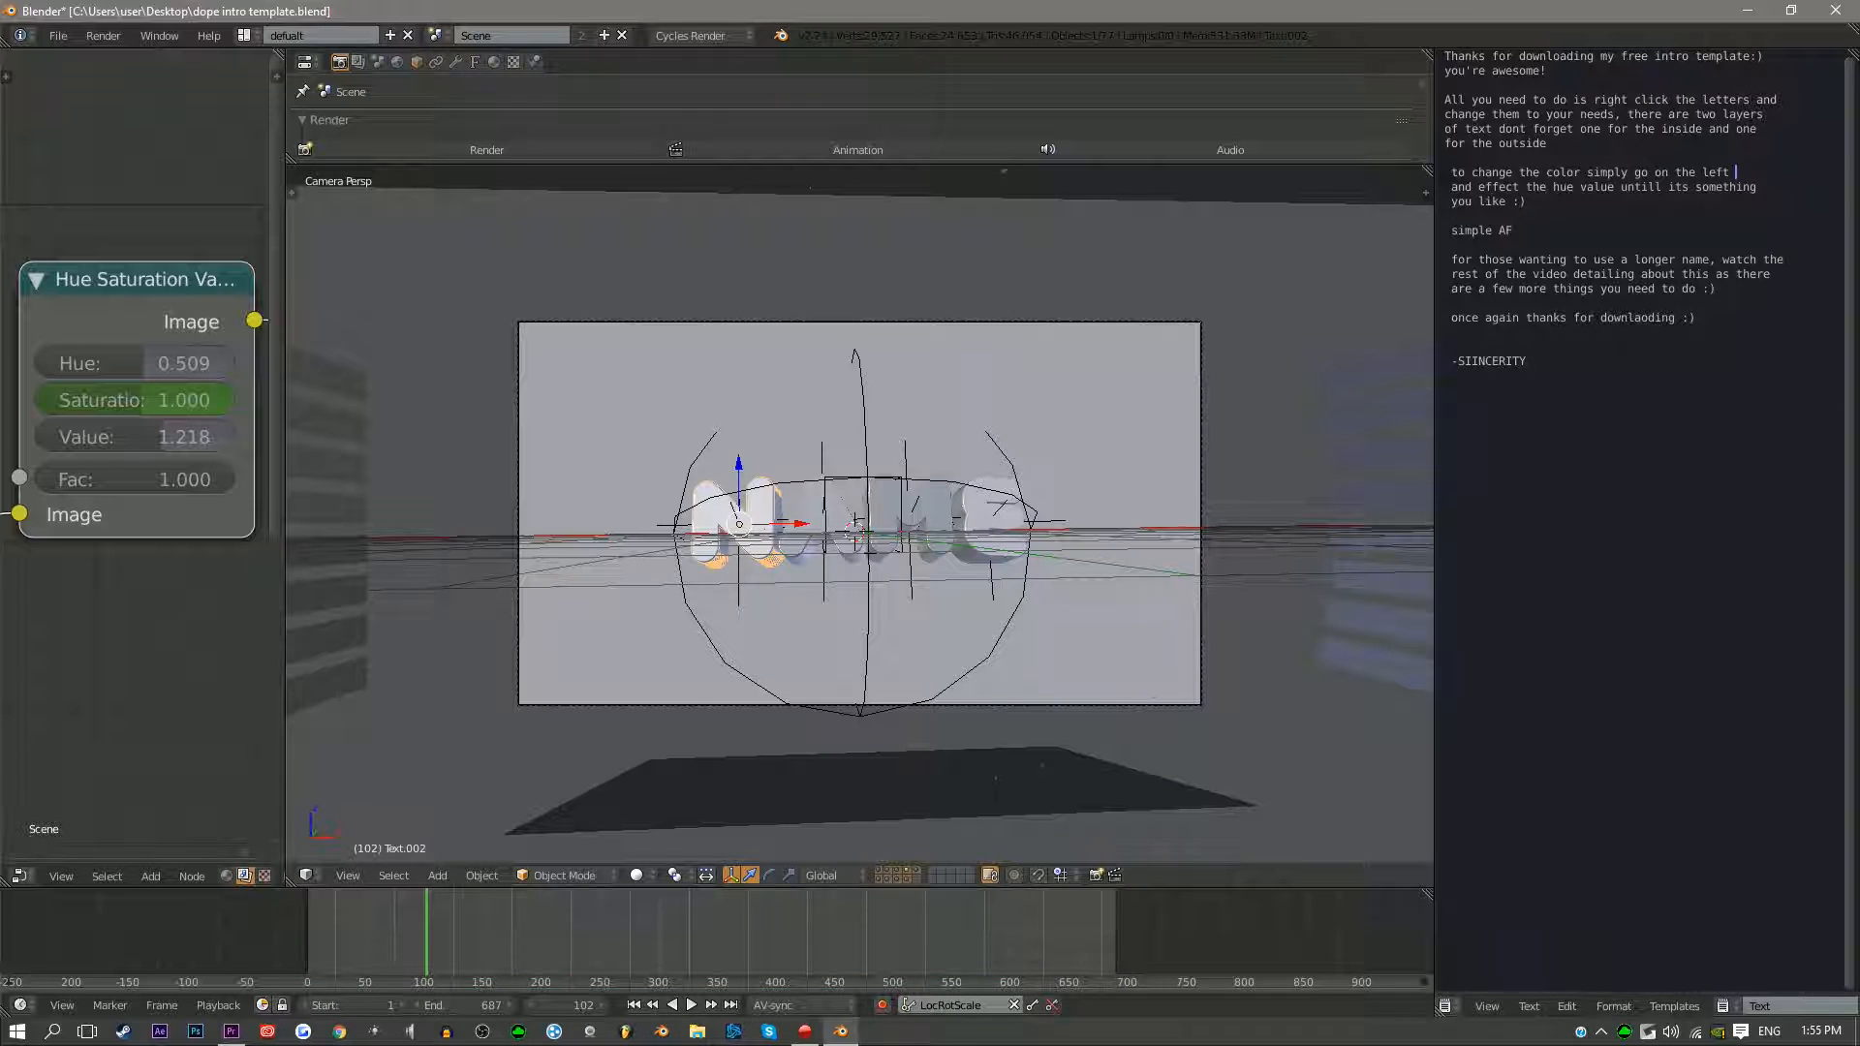
key("Tab")
key("BackSpace")
type("S")
key("Tab")
Try a different character in the title's second letter object, and restore it to A
right_click(816, 526)
key("Tab")
key("BackSpace")
type("INC")
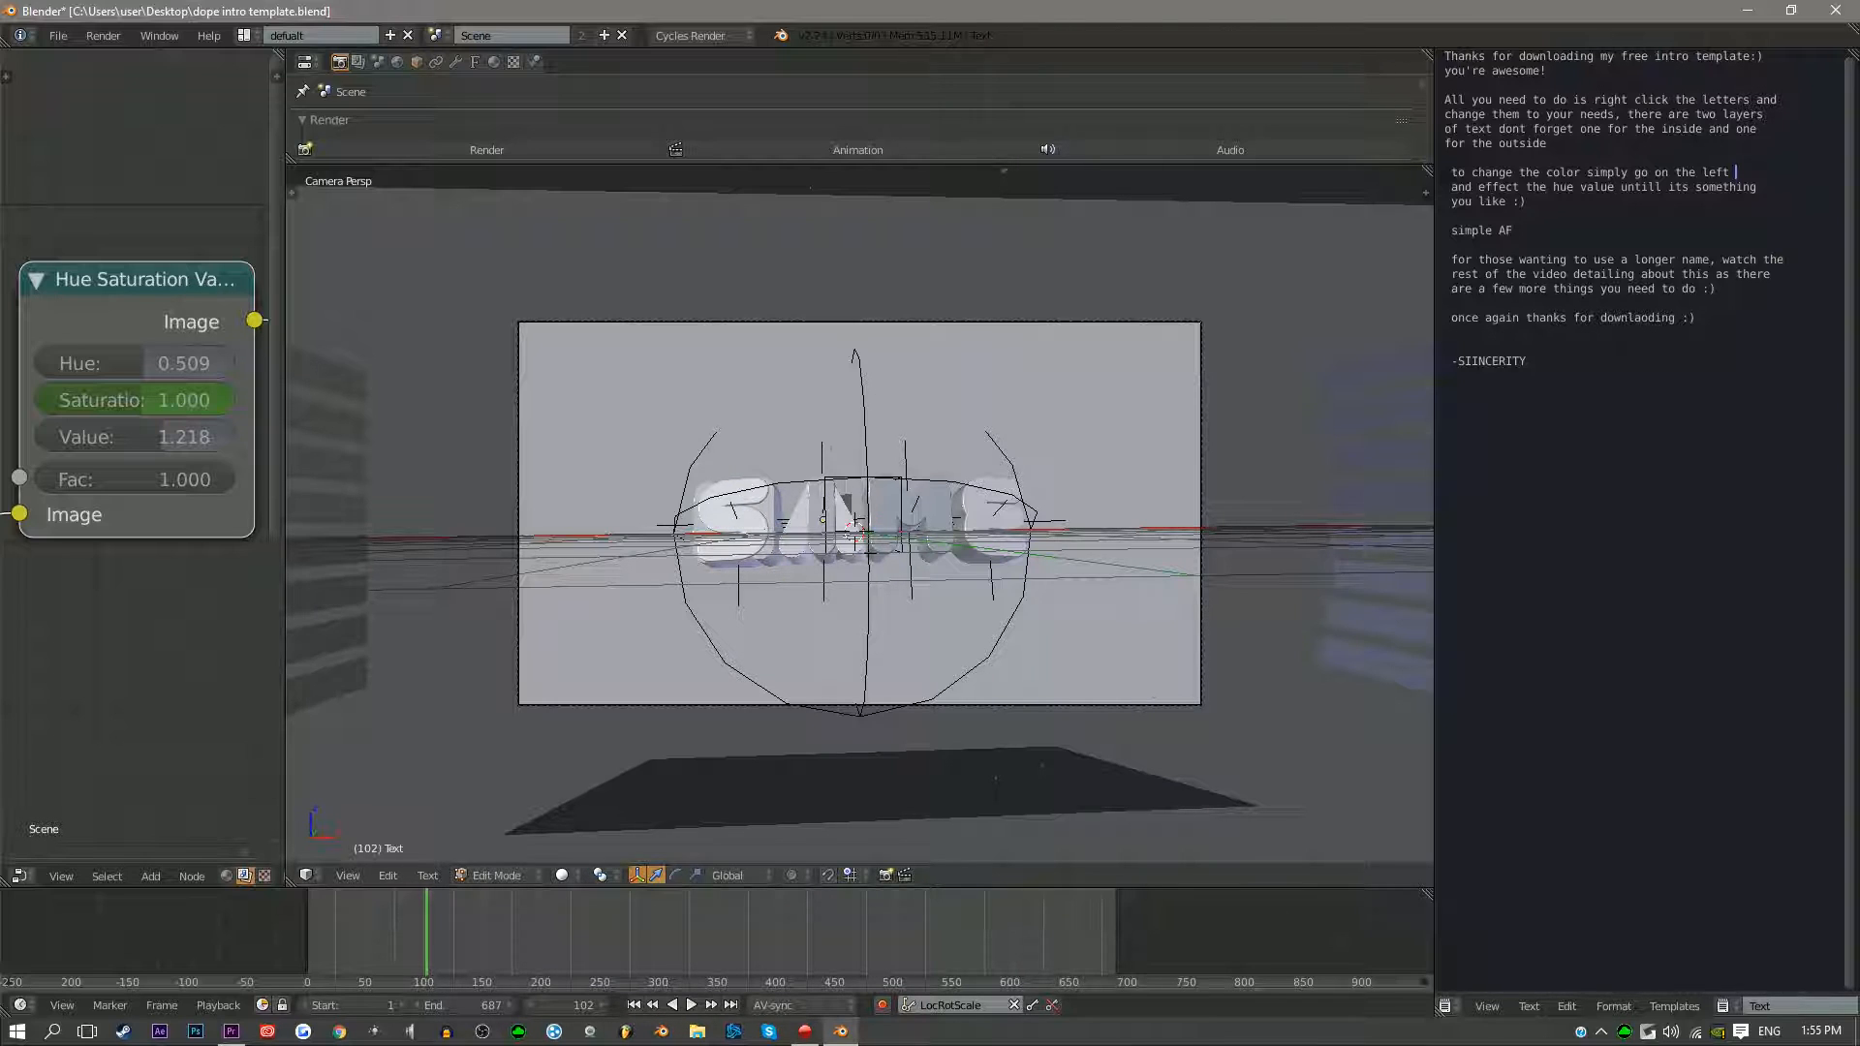
key("Tab")
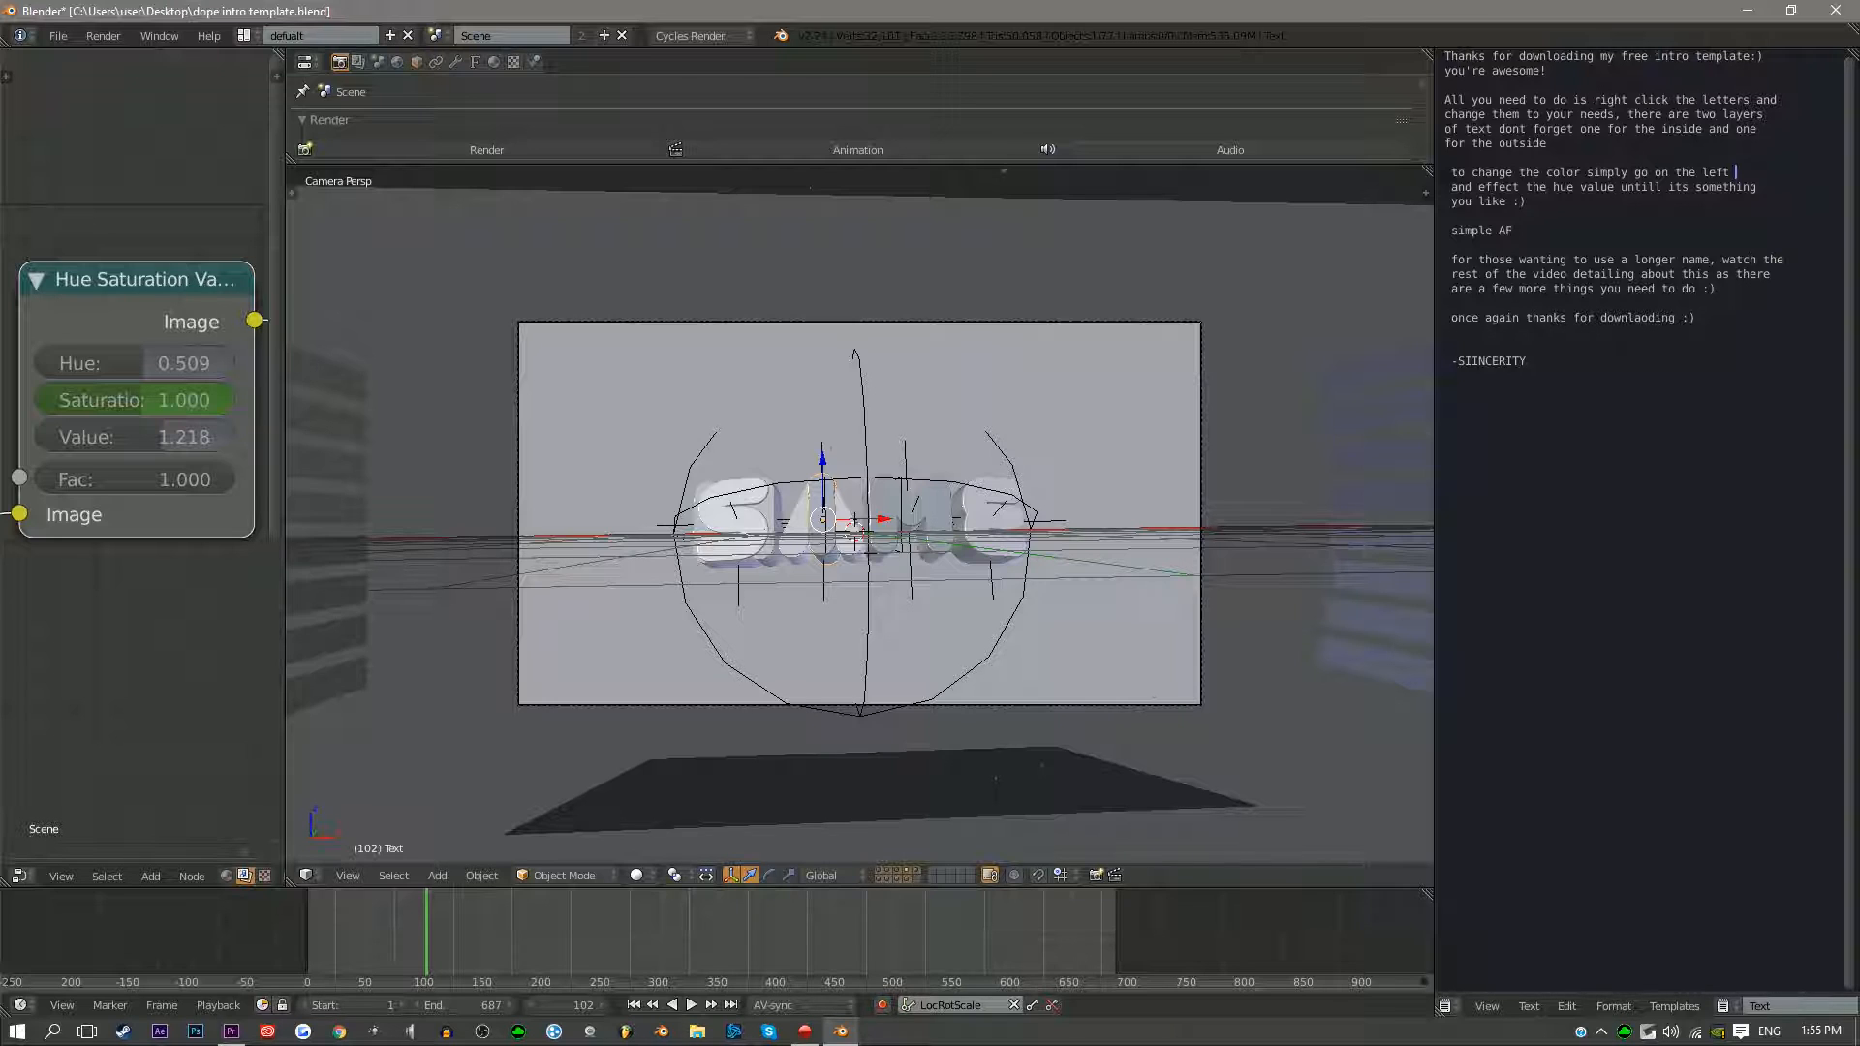
key("Tab")
key("BackSpace")
type("A")
key("Tab")
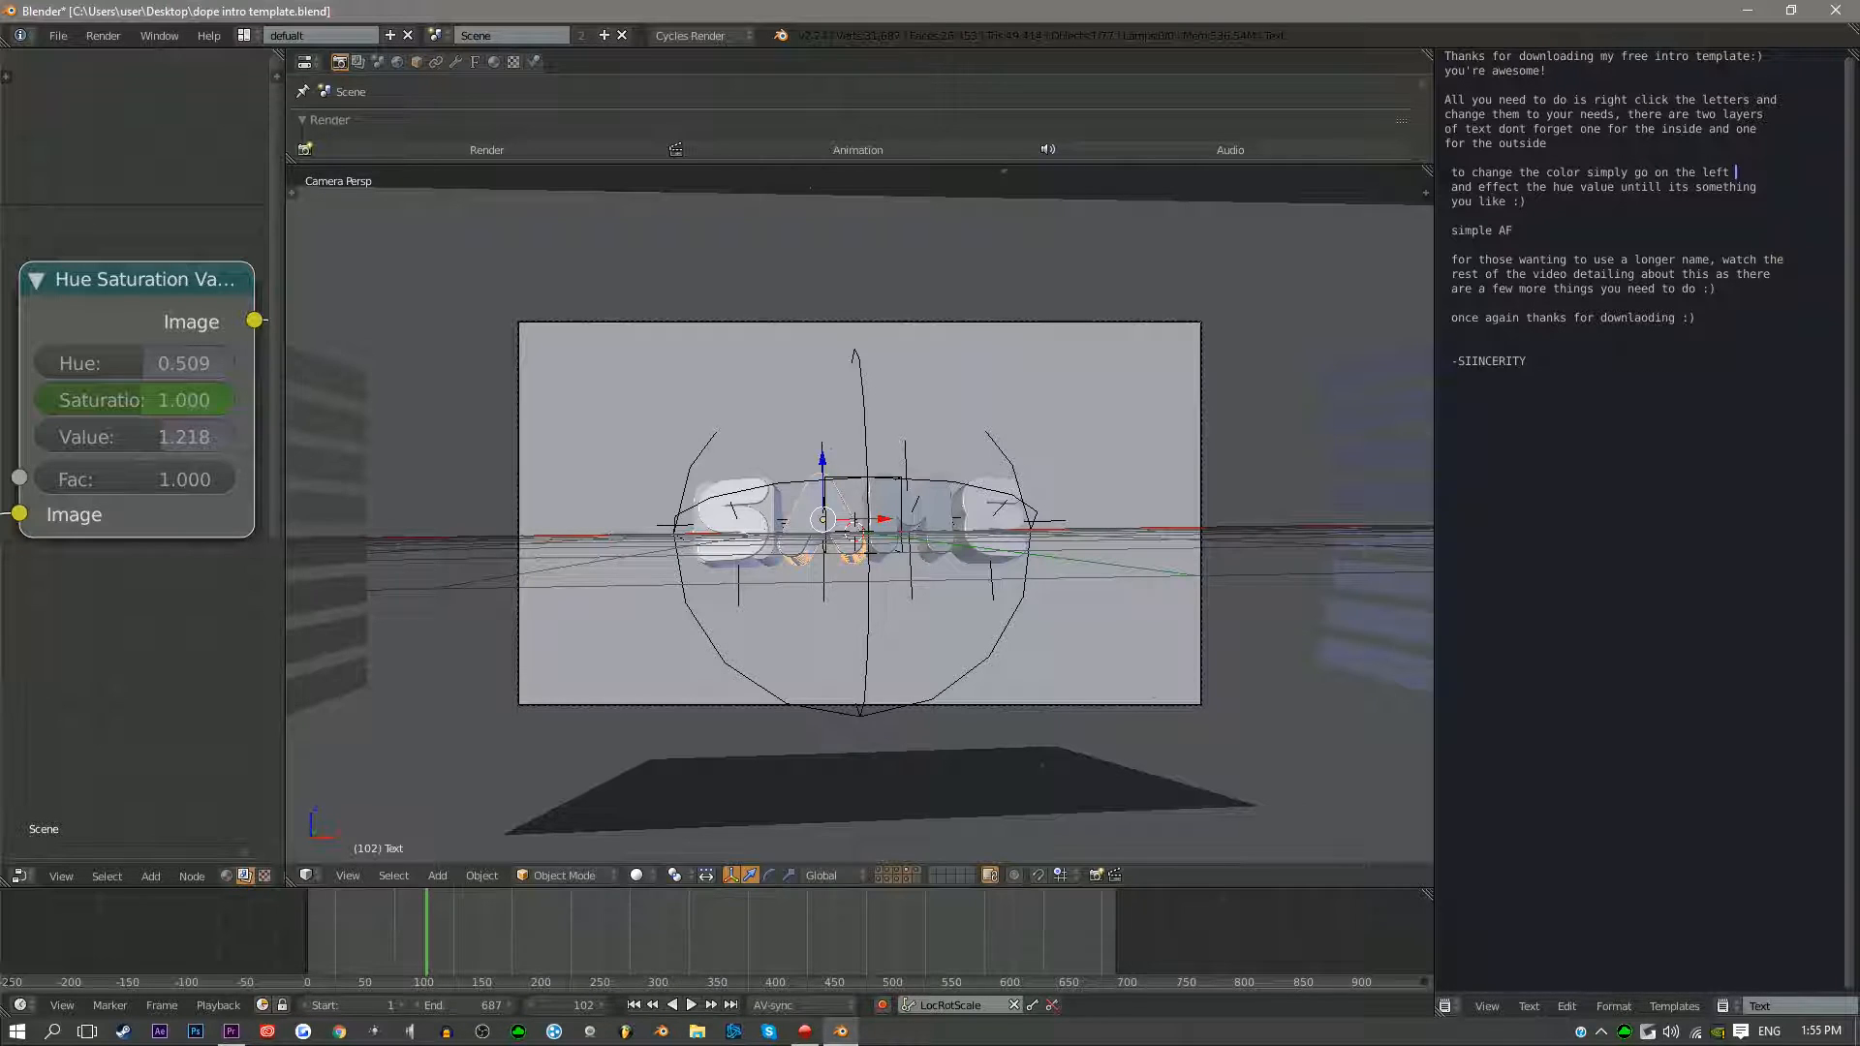
Select the title's first letter object and restore its text to N
right_click(855, 530)
right_click(739, 524)
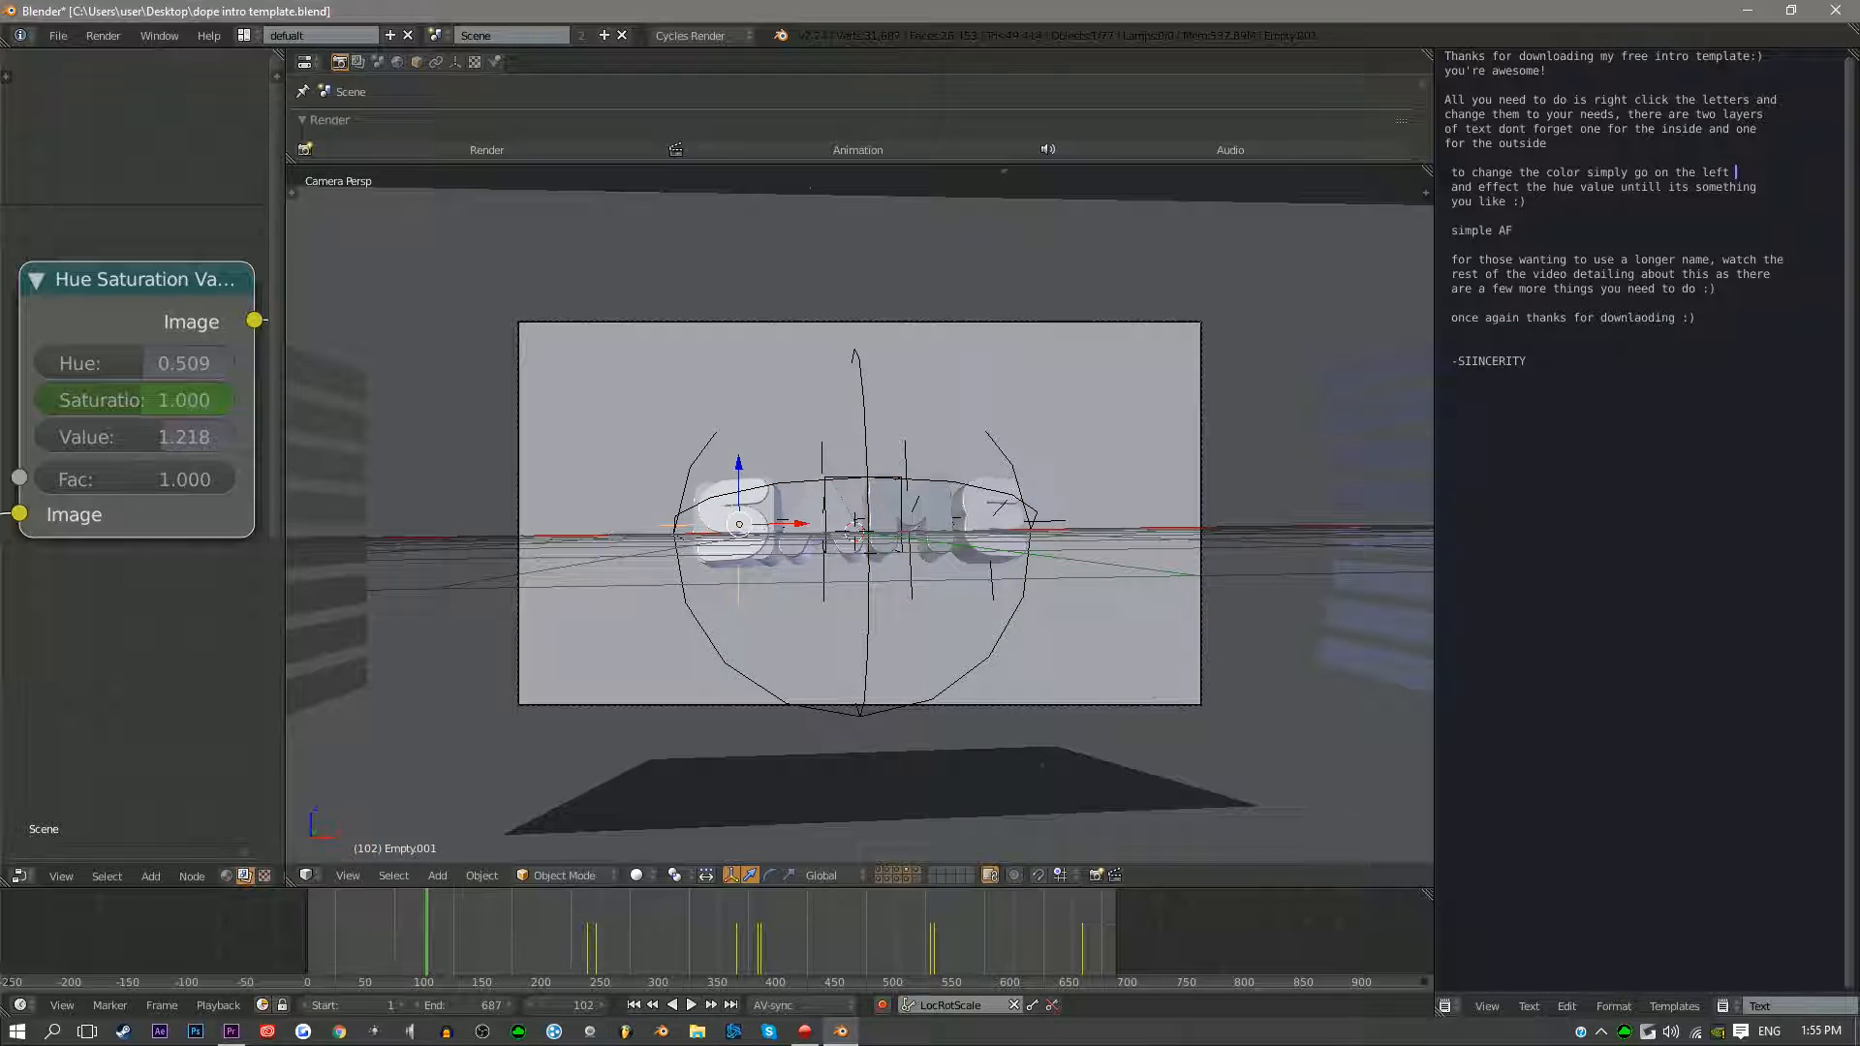
right_click(734, 506)
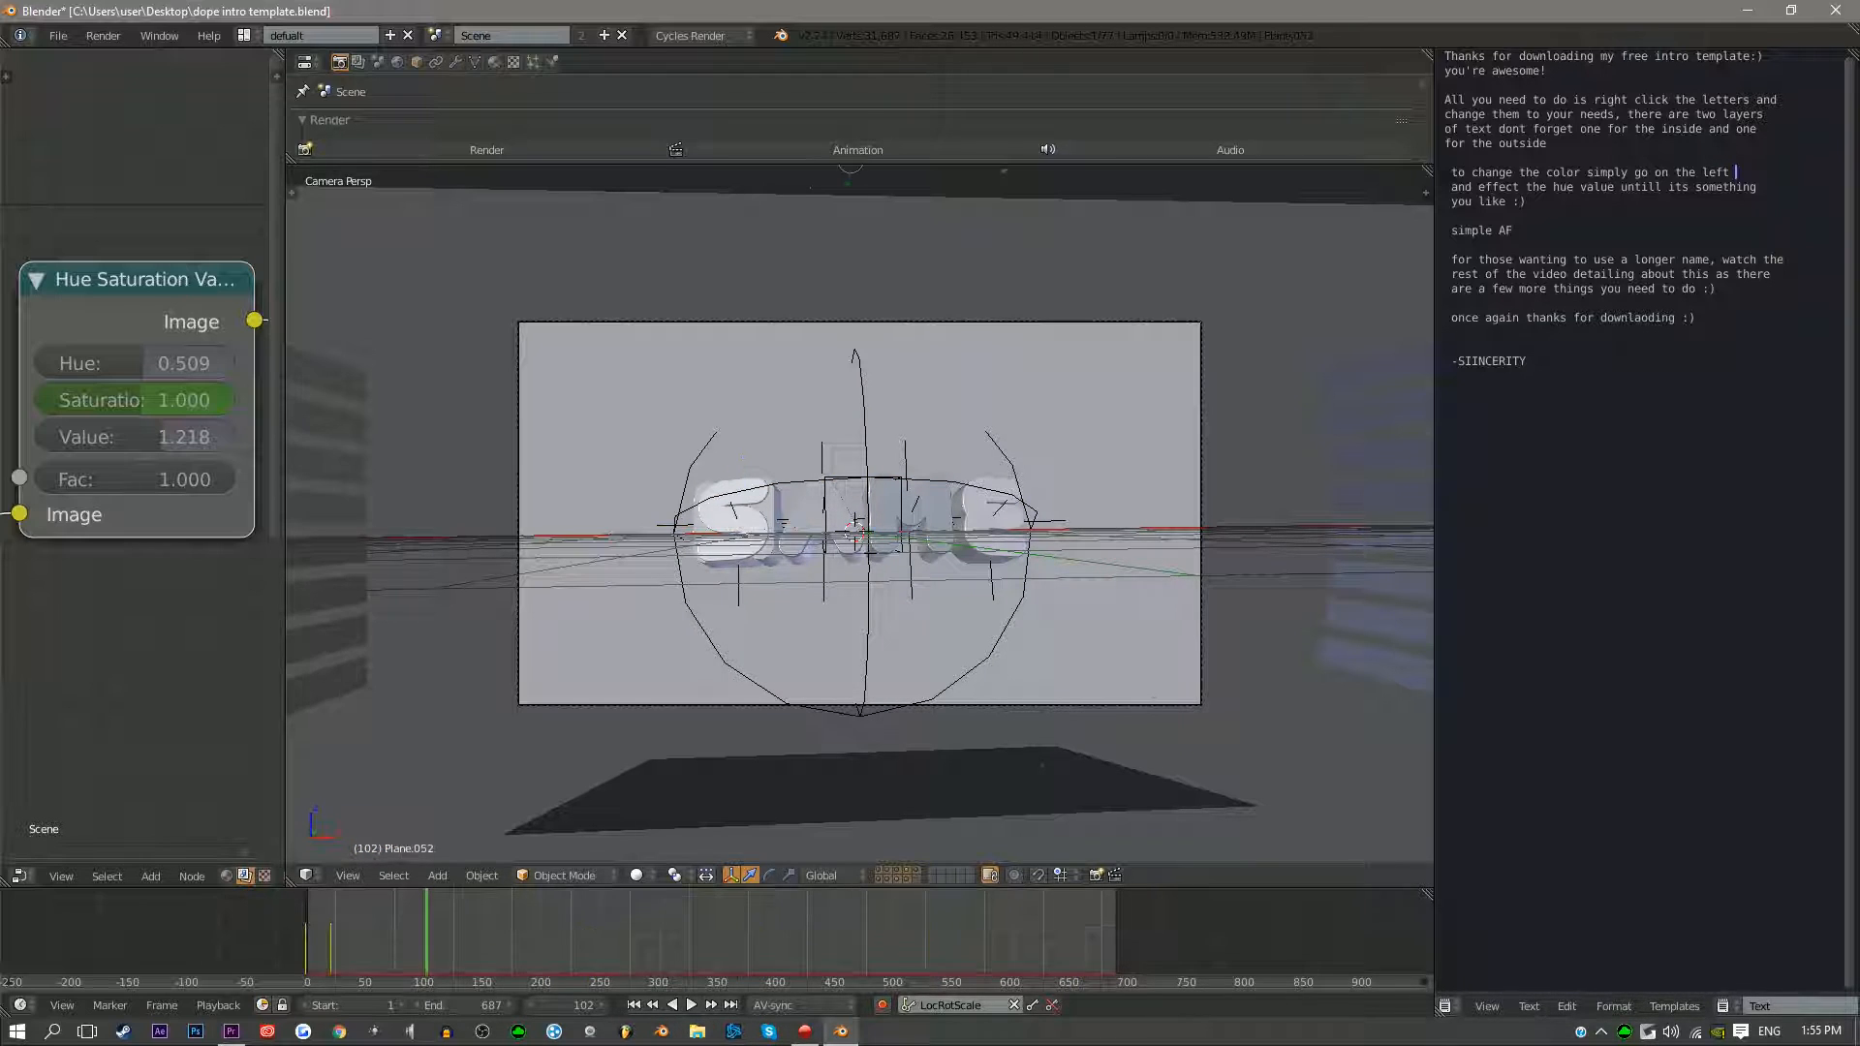
right_click(734, 507)
key("Tab")
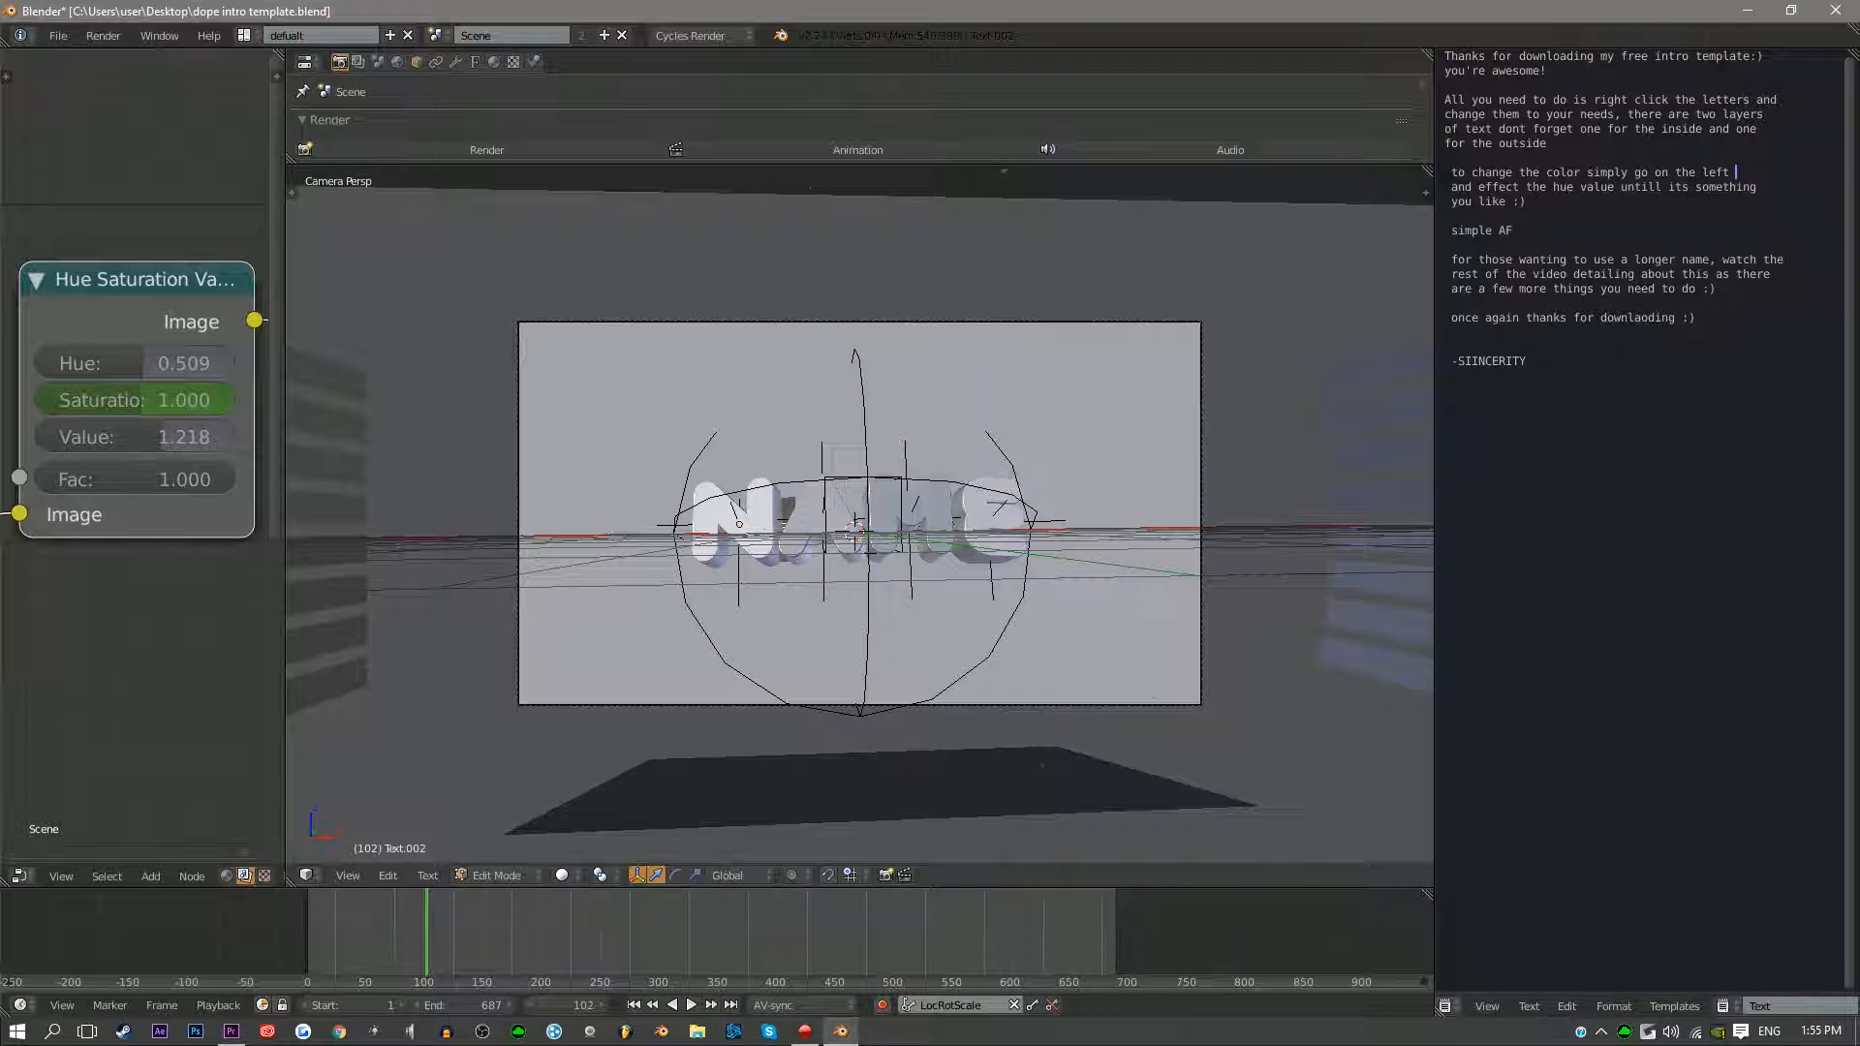
key("Tab")
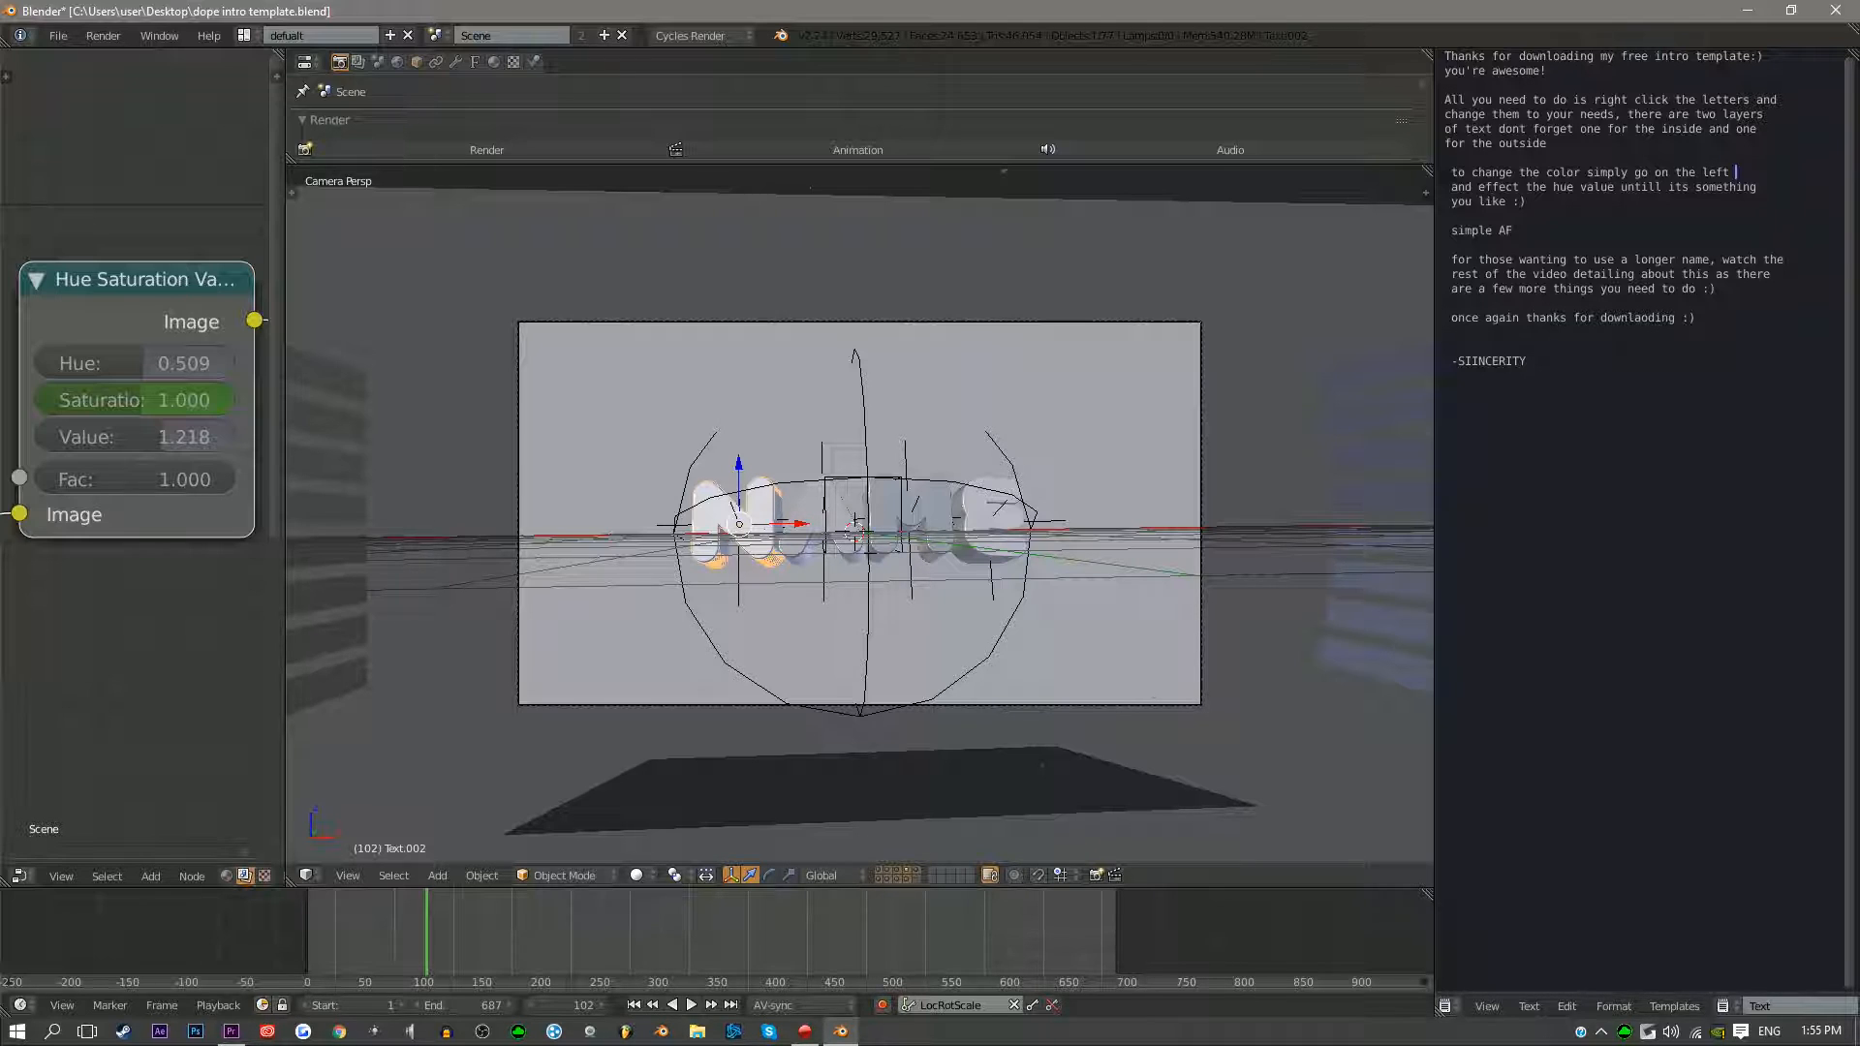
Review the opening of the title animation by playing it and scrubbing to frame 10
key("a")
left_click_drag(426, 935, 308, 935)
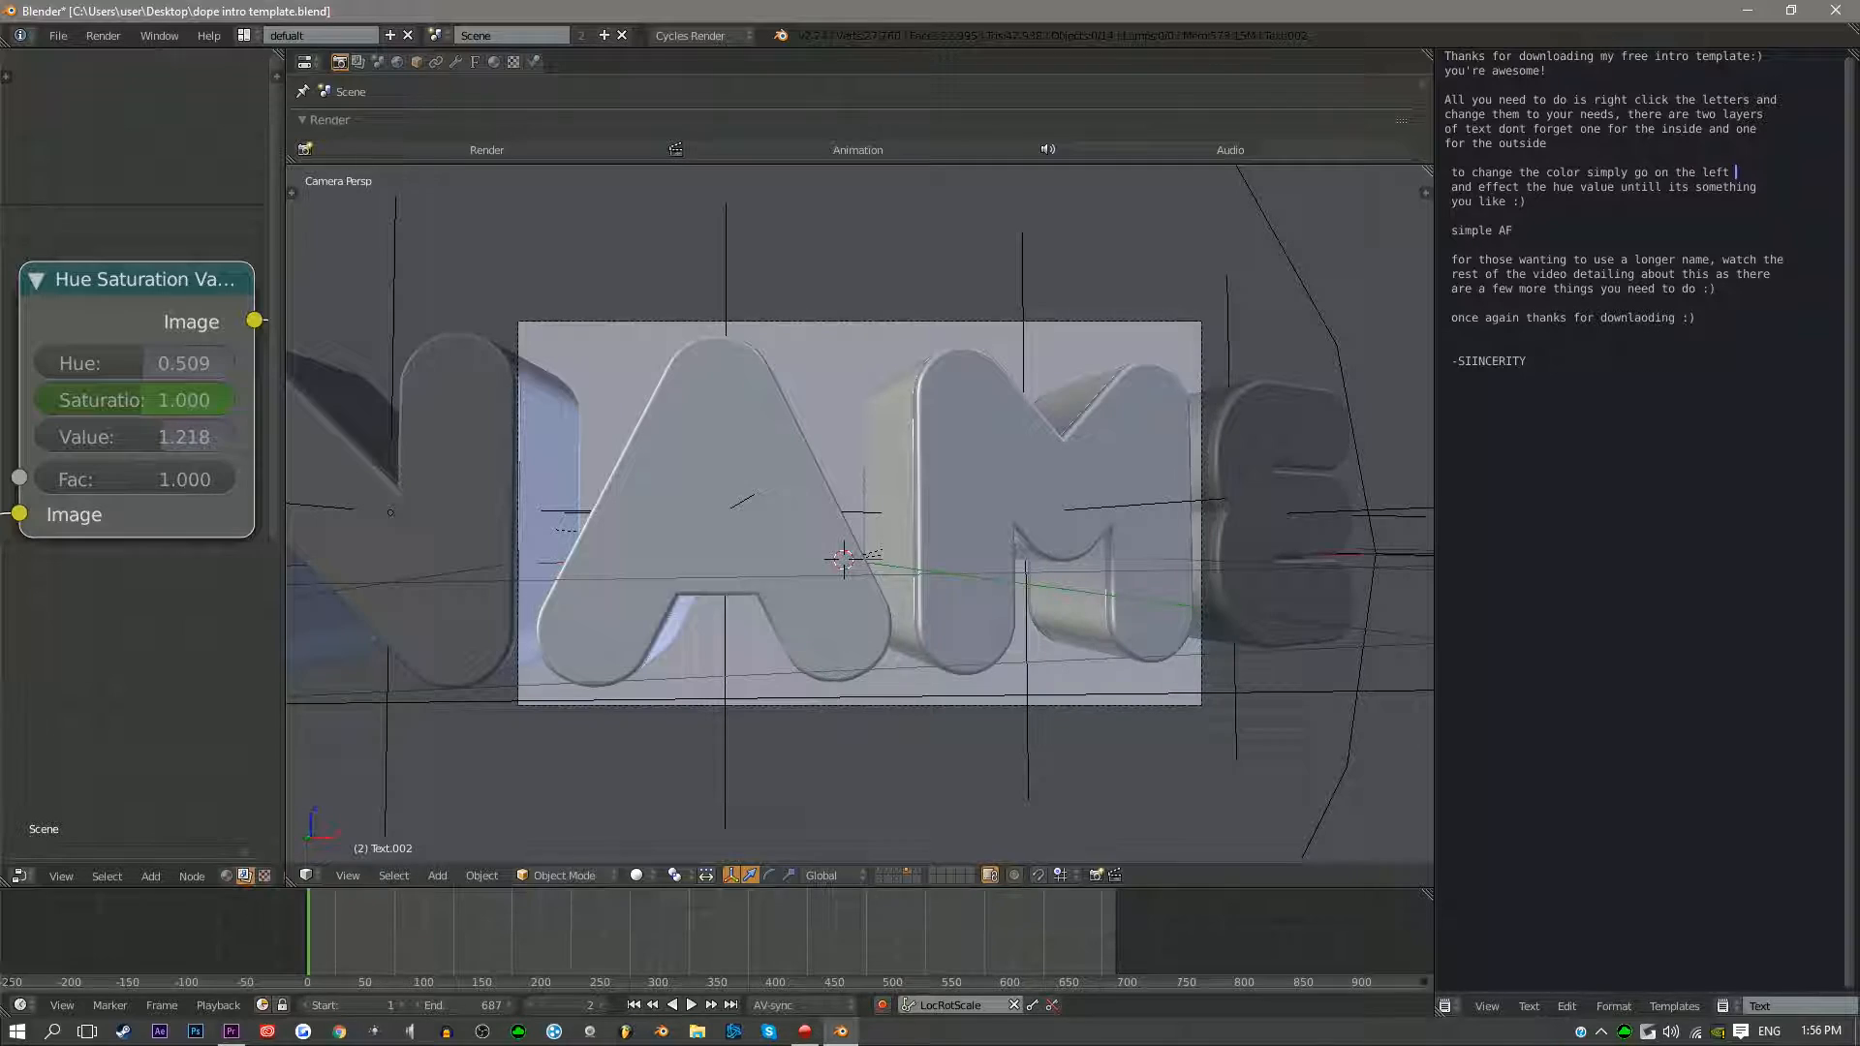
left_click_drag(411, 934, 349, 934)
key("alt+a")
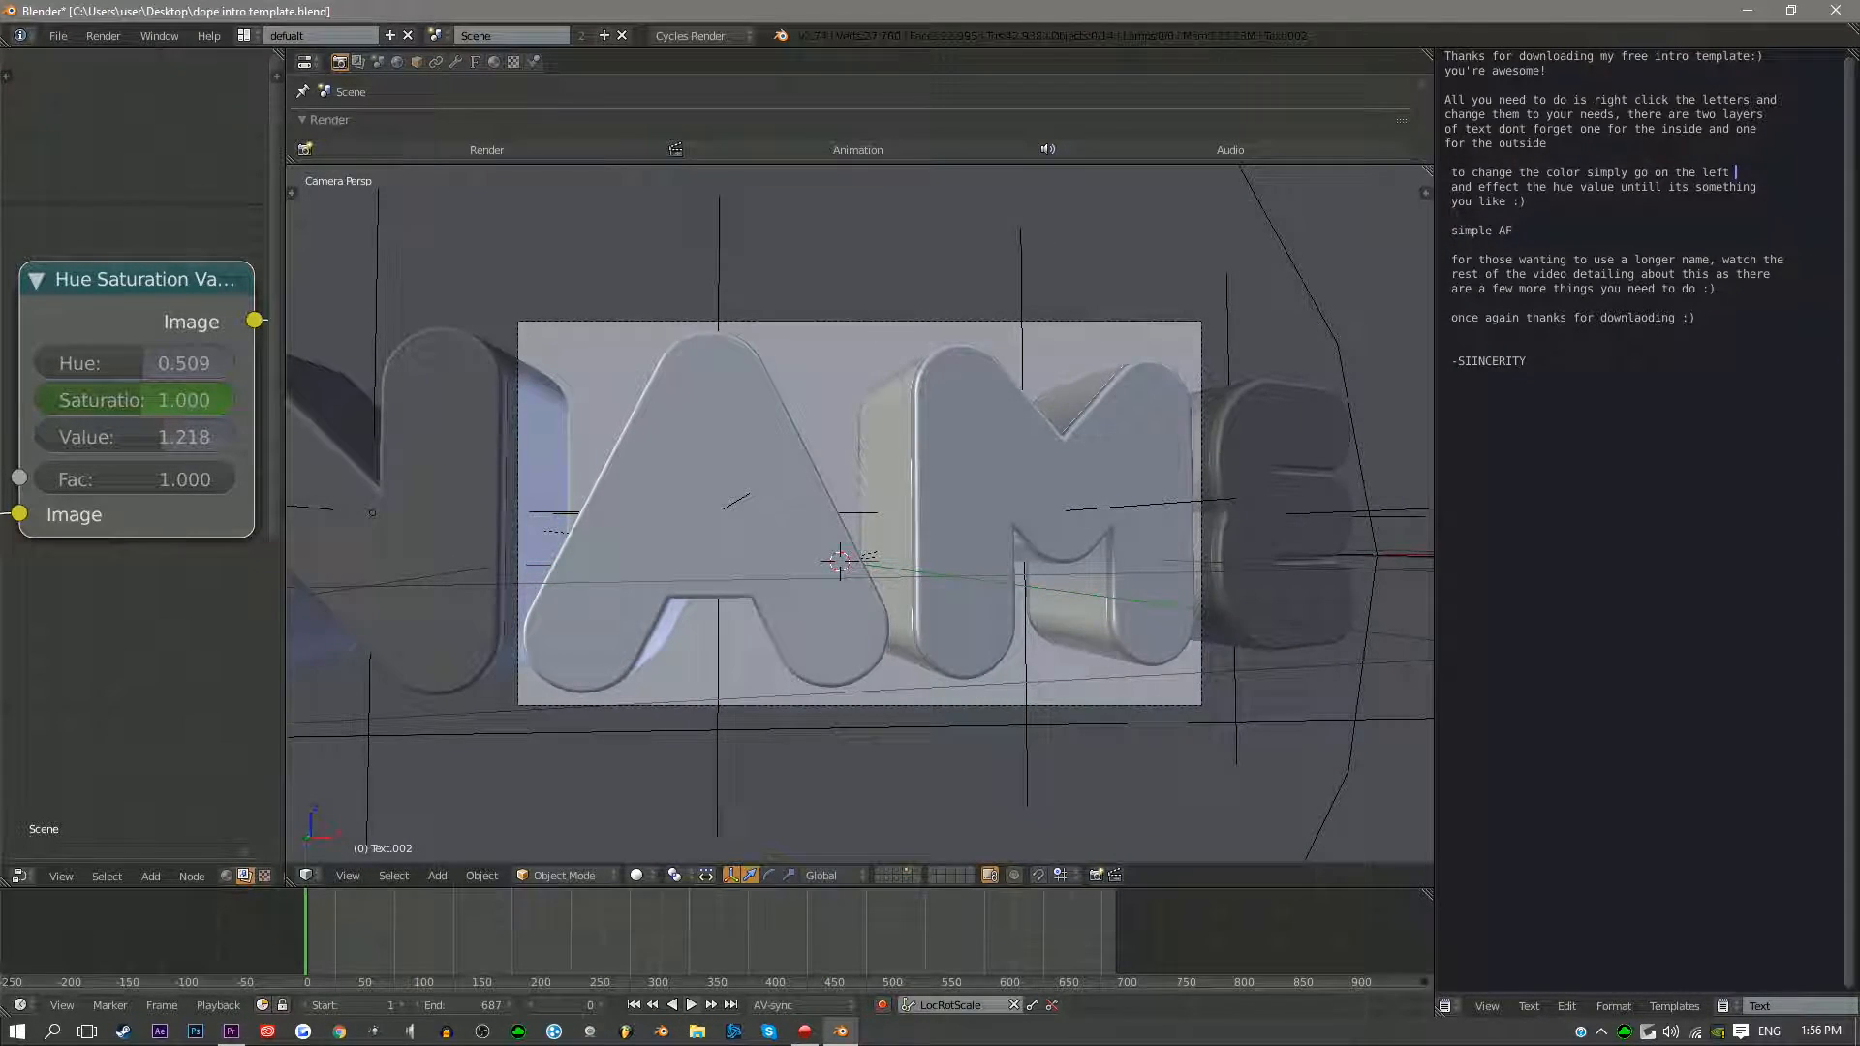
key("alt+a")
left_click_drag(346, 935, 318, 935)
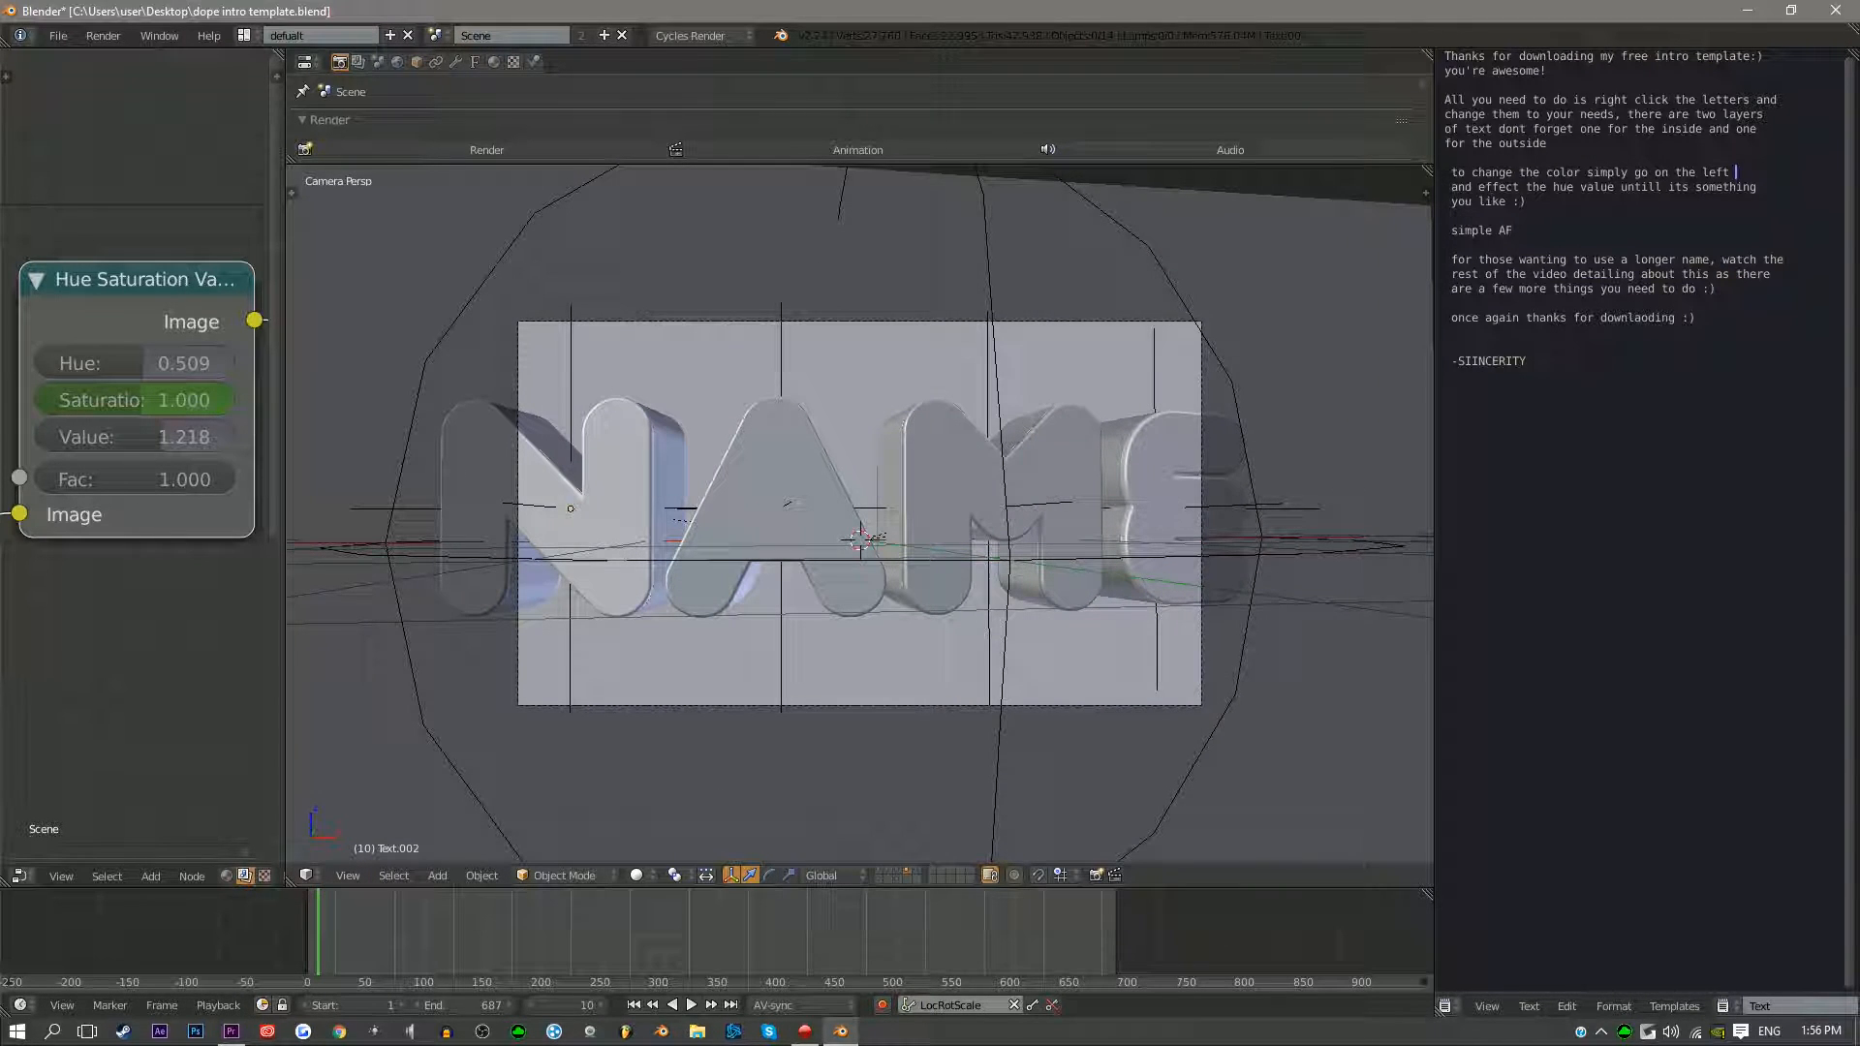
Select the empty controlling the letter A, try duplicating it alone, and undo the copy
right_click(782, 505)
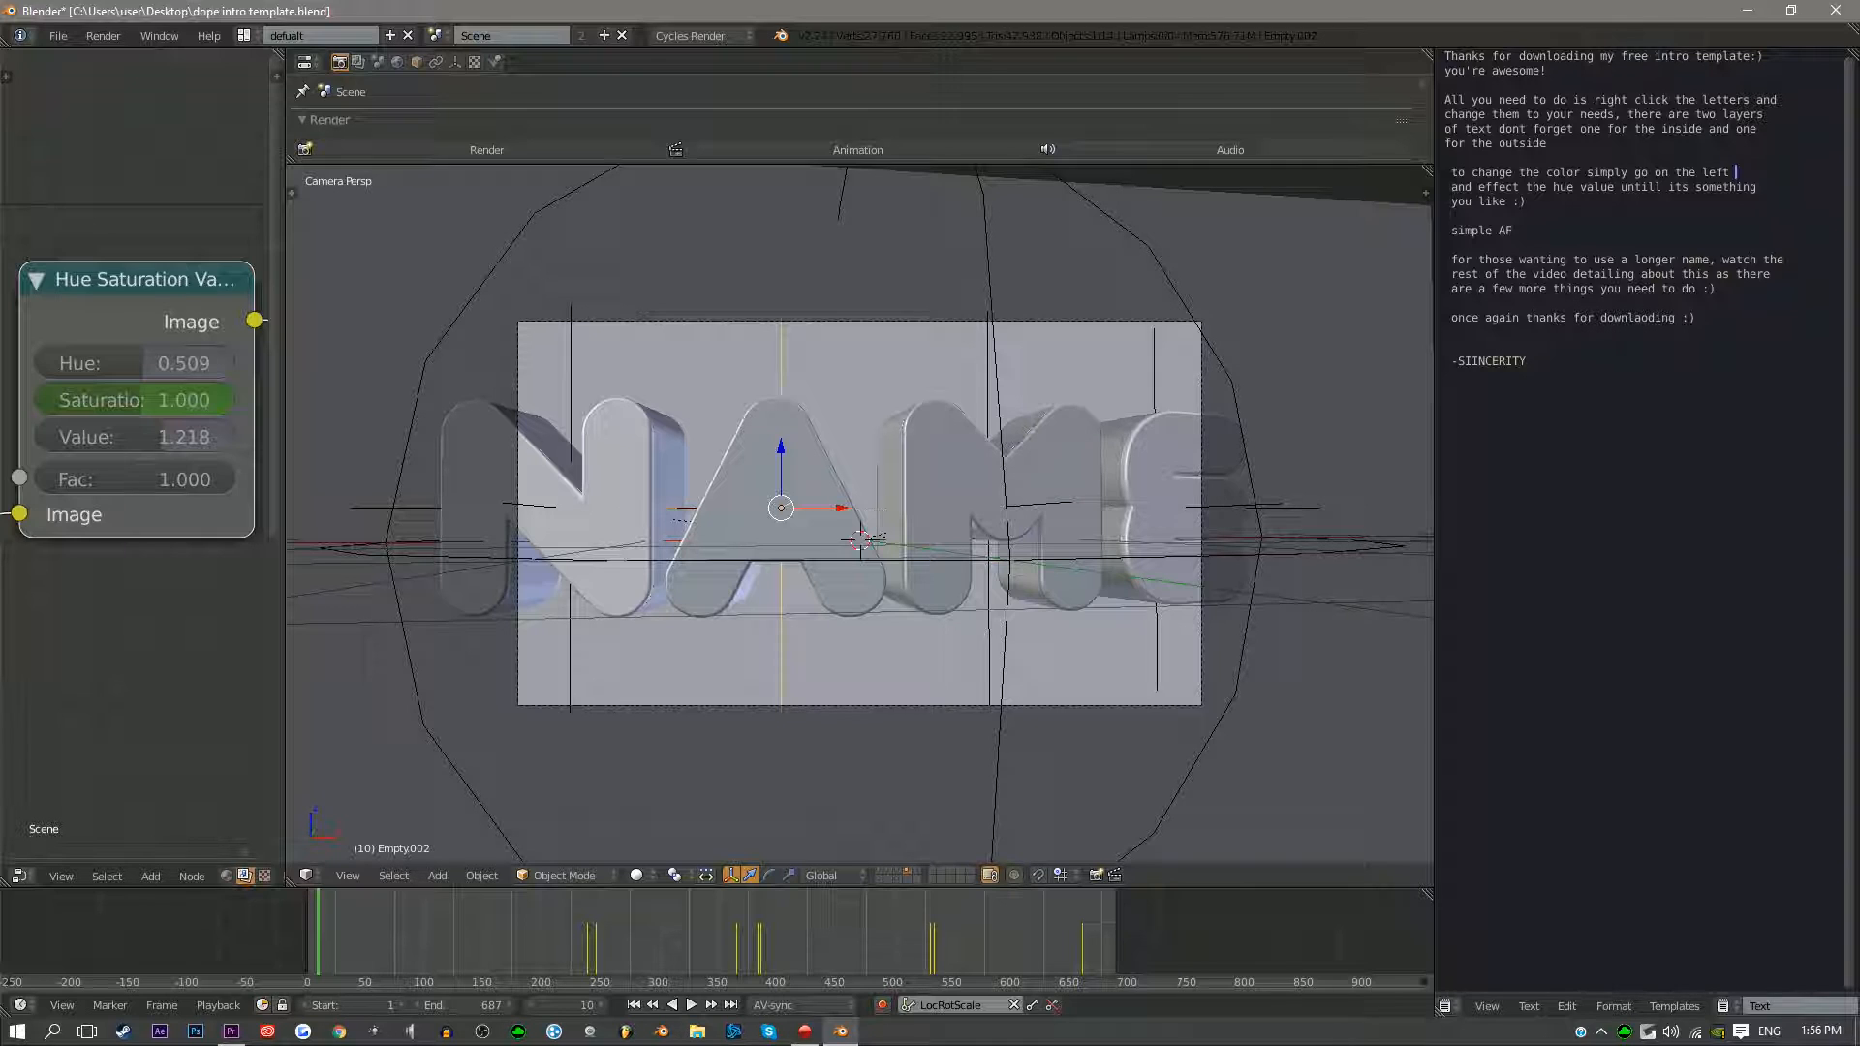
key("shift+d")
key("Escape")
key("ctrl+z")
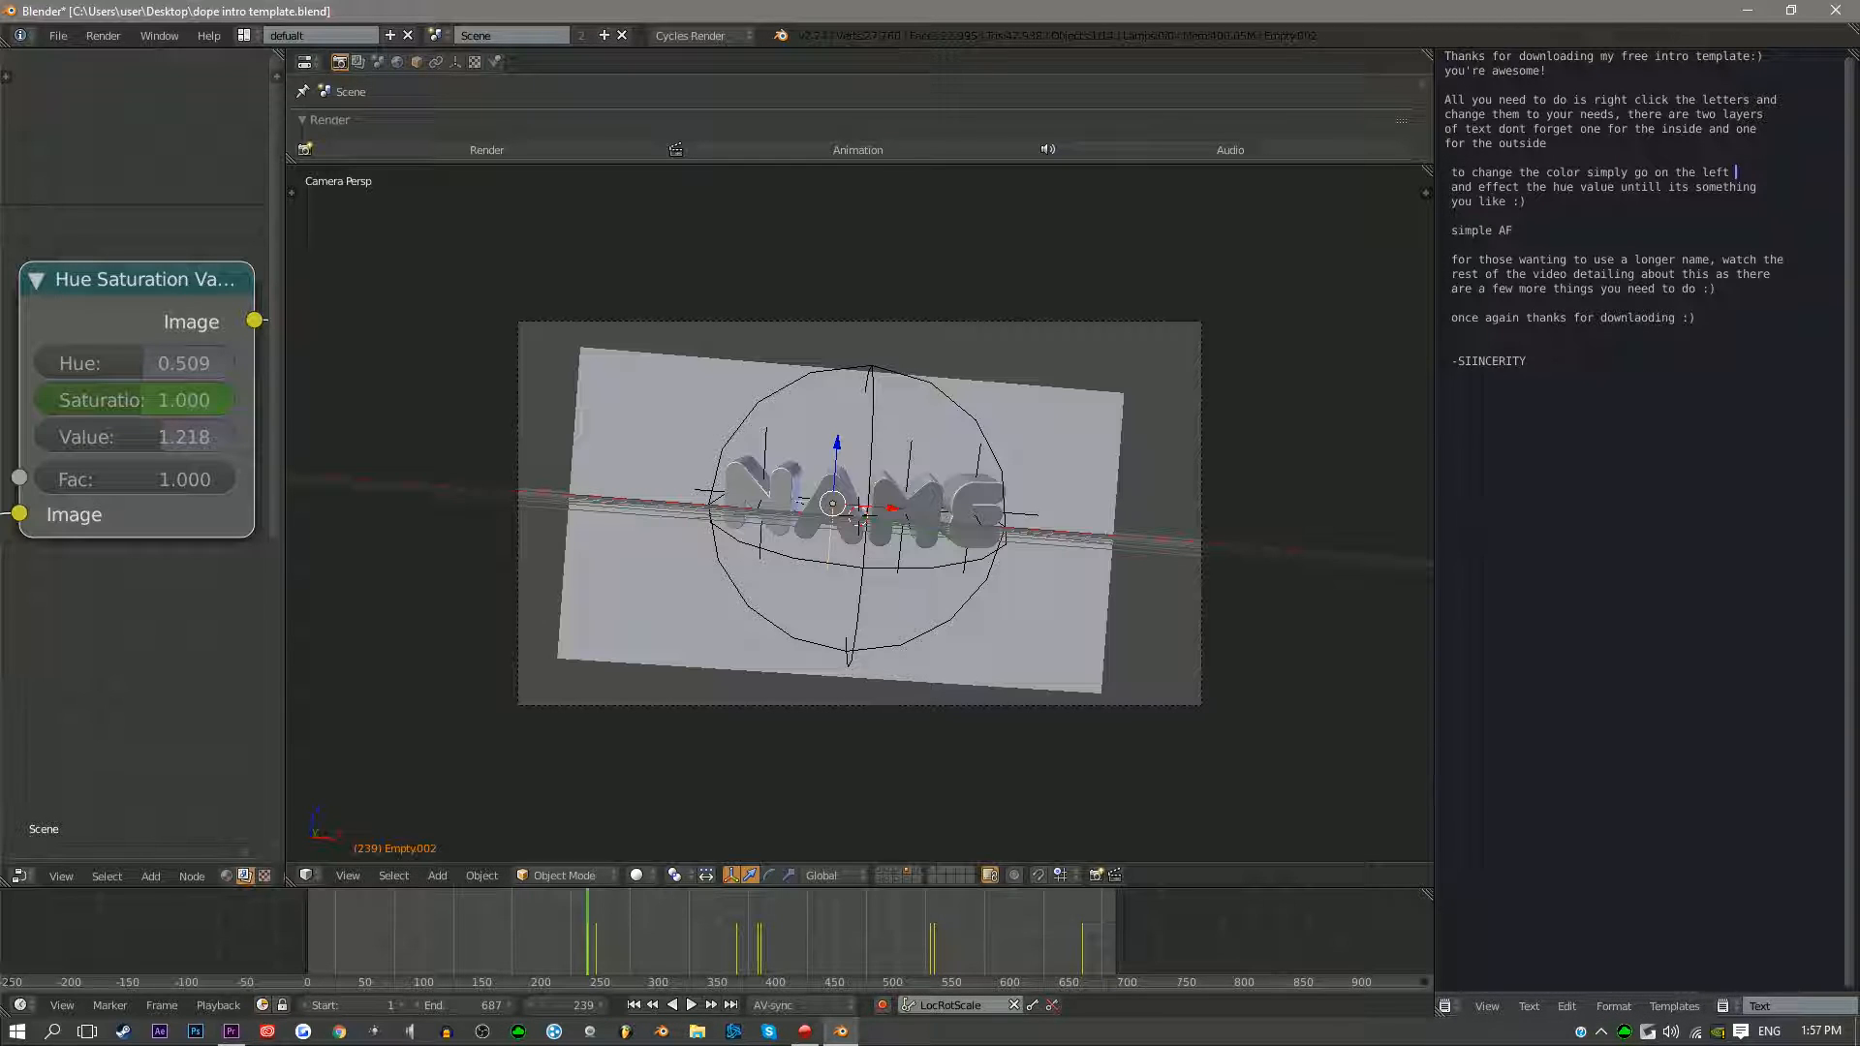
Narrow the notes area and turn it into a Properties editor showing the object settings of the letter A's empty
left_click_drag(1435, 542, 1528, 542)
left_click(1549, 1006)
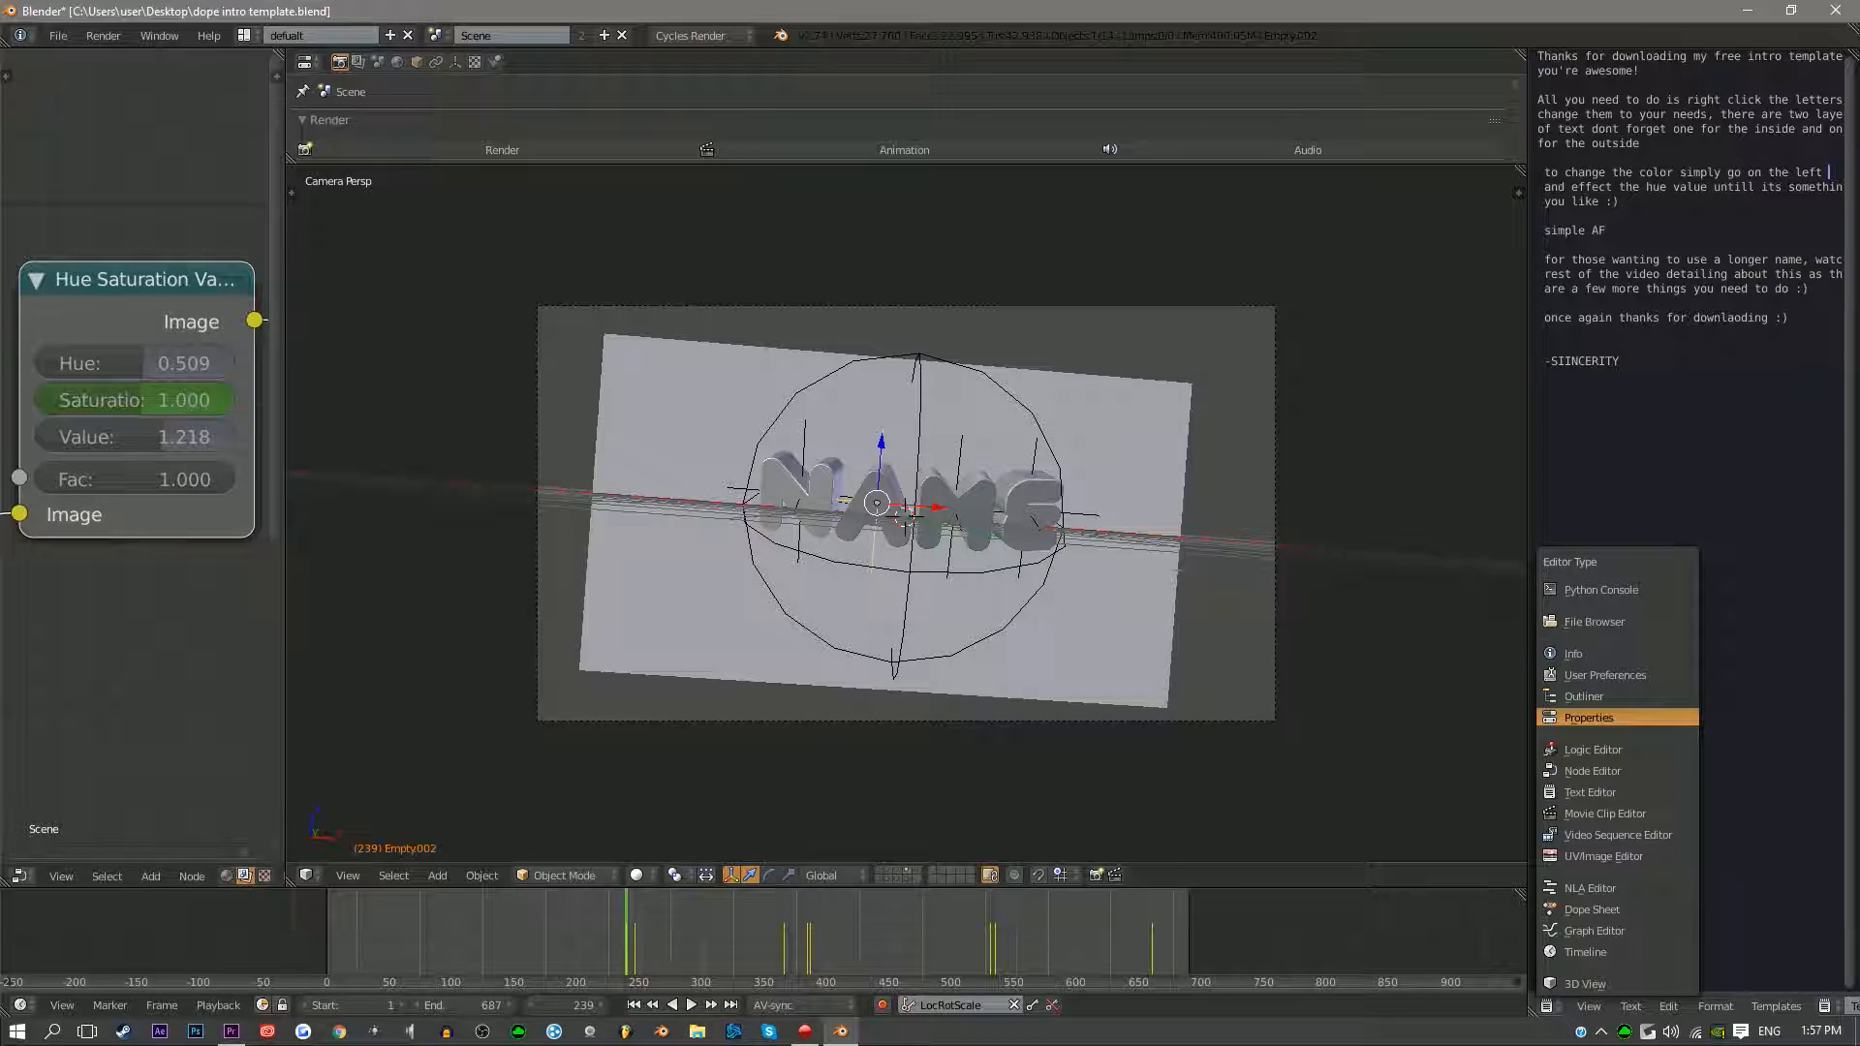
left_click(1589, 718)
left_click(1658, 61)
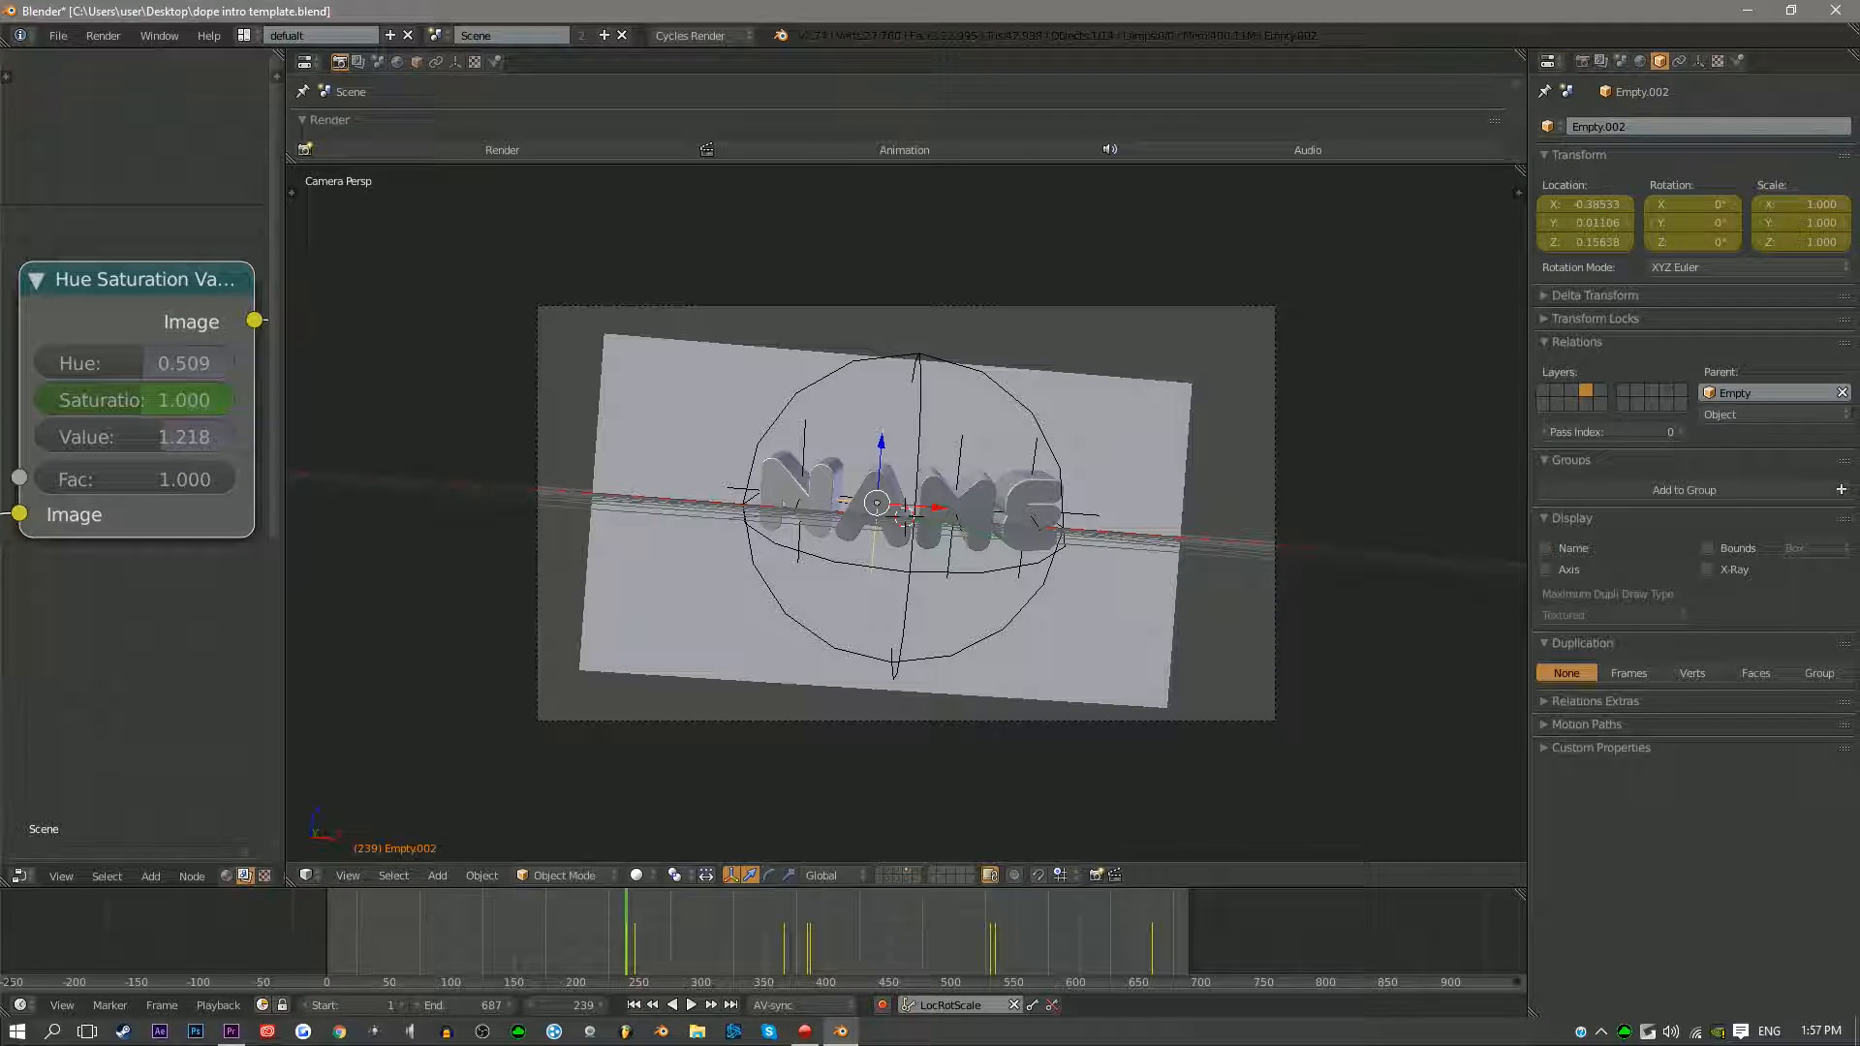
Add the letter A text to the selection with its empty and duplicate both in place
scroll(906, 513, "up", 6)
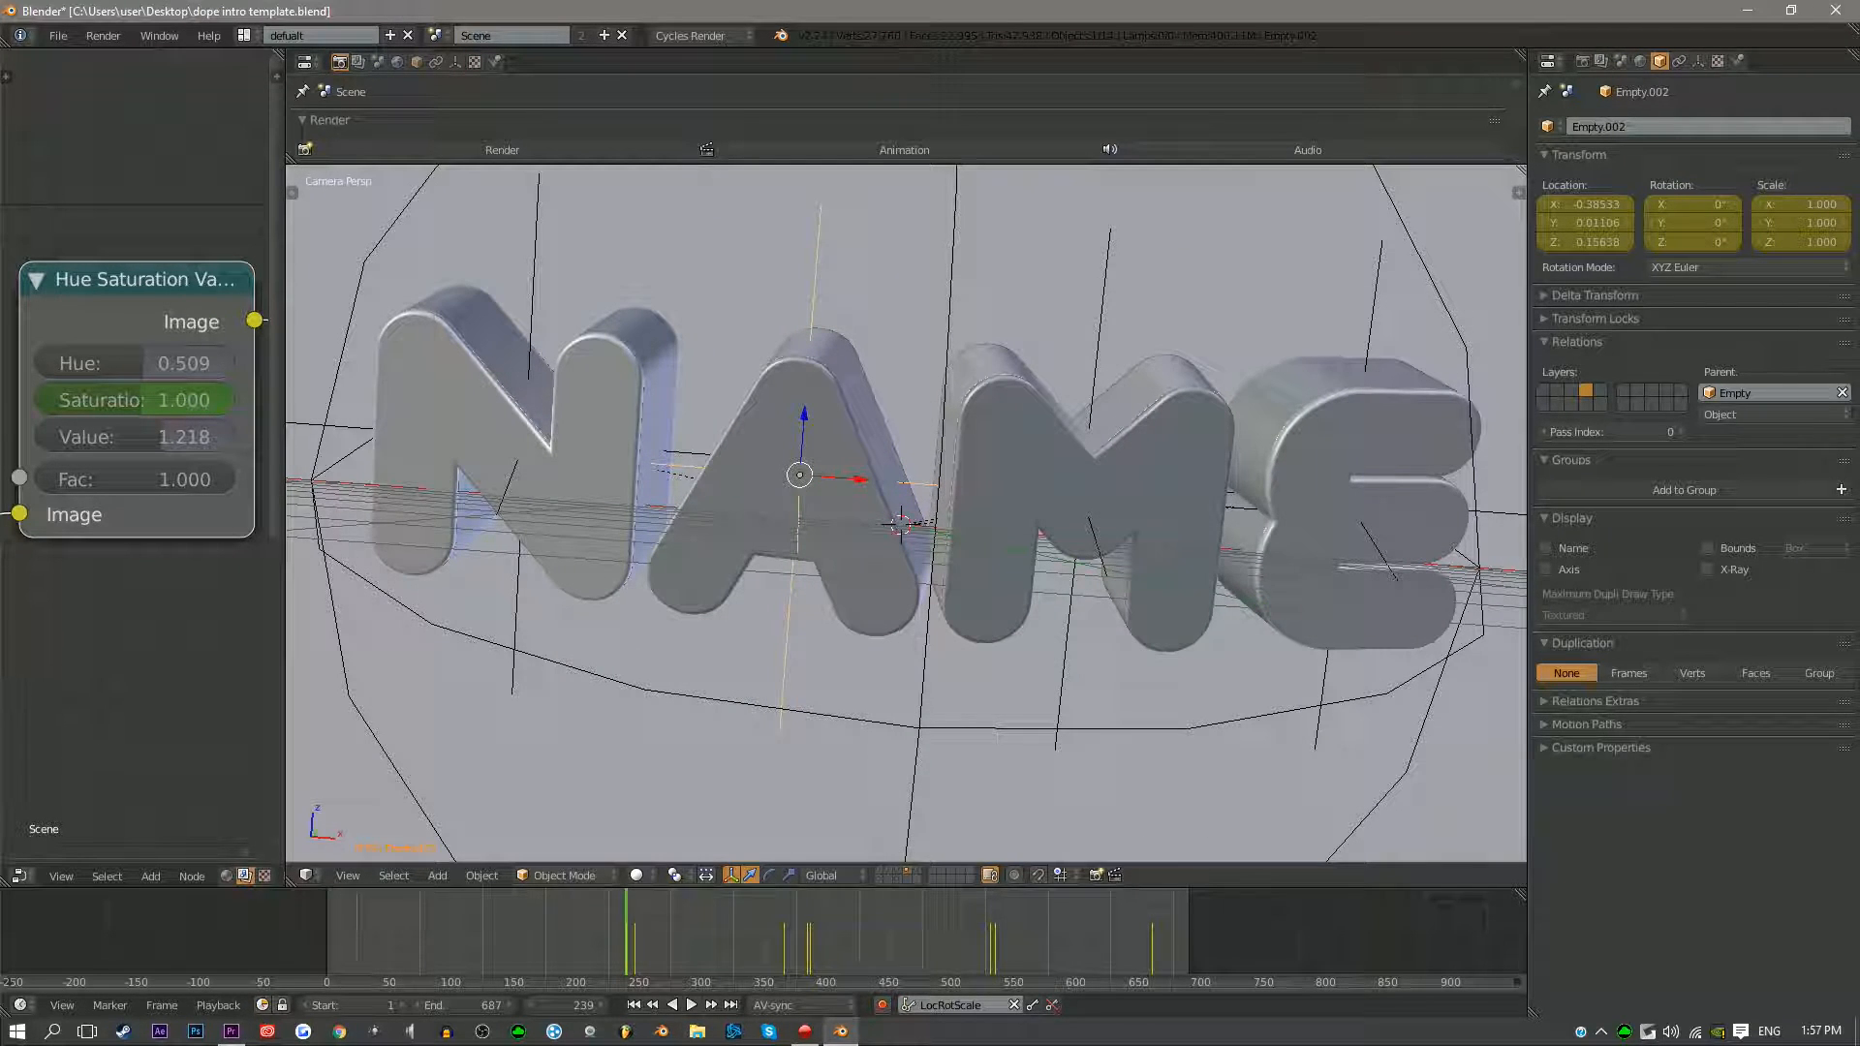
right_click(800, 473, "shift")
right_click(900, 524, "shift")
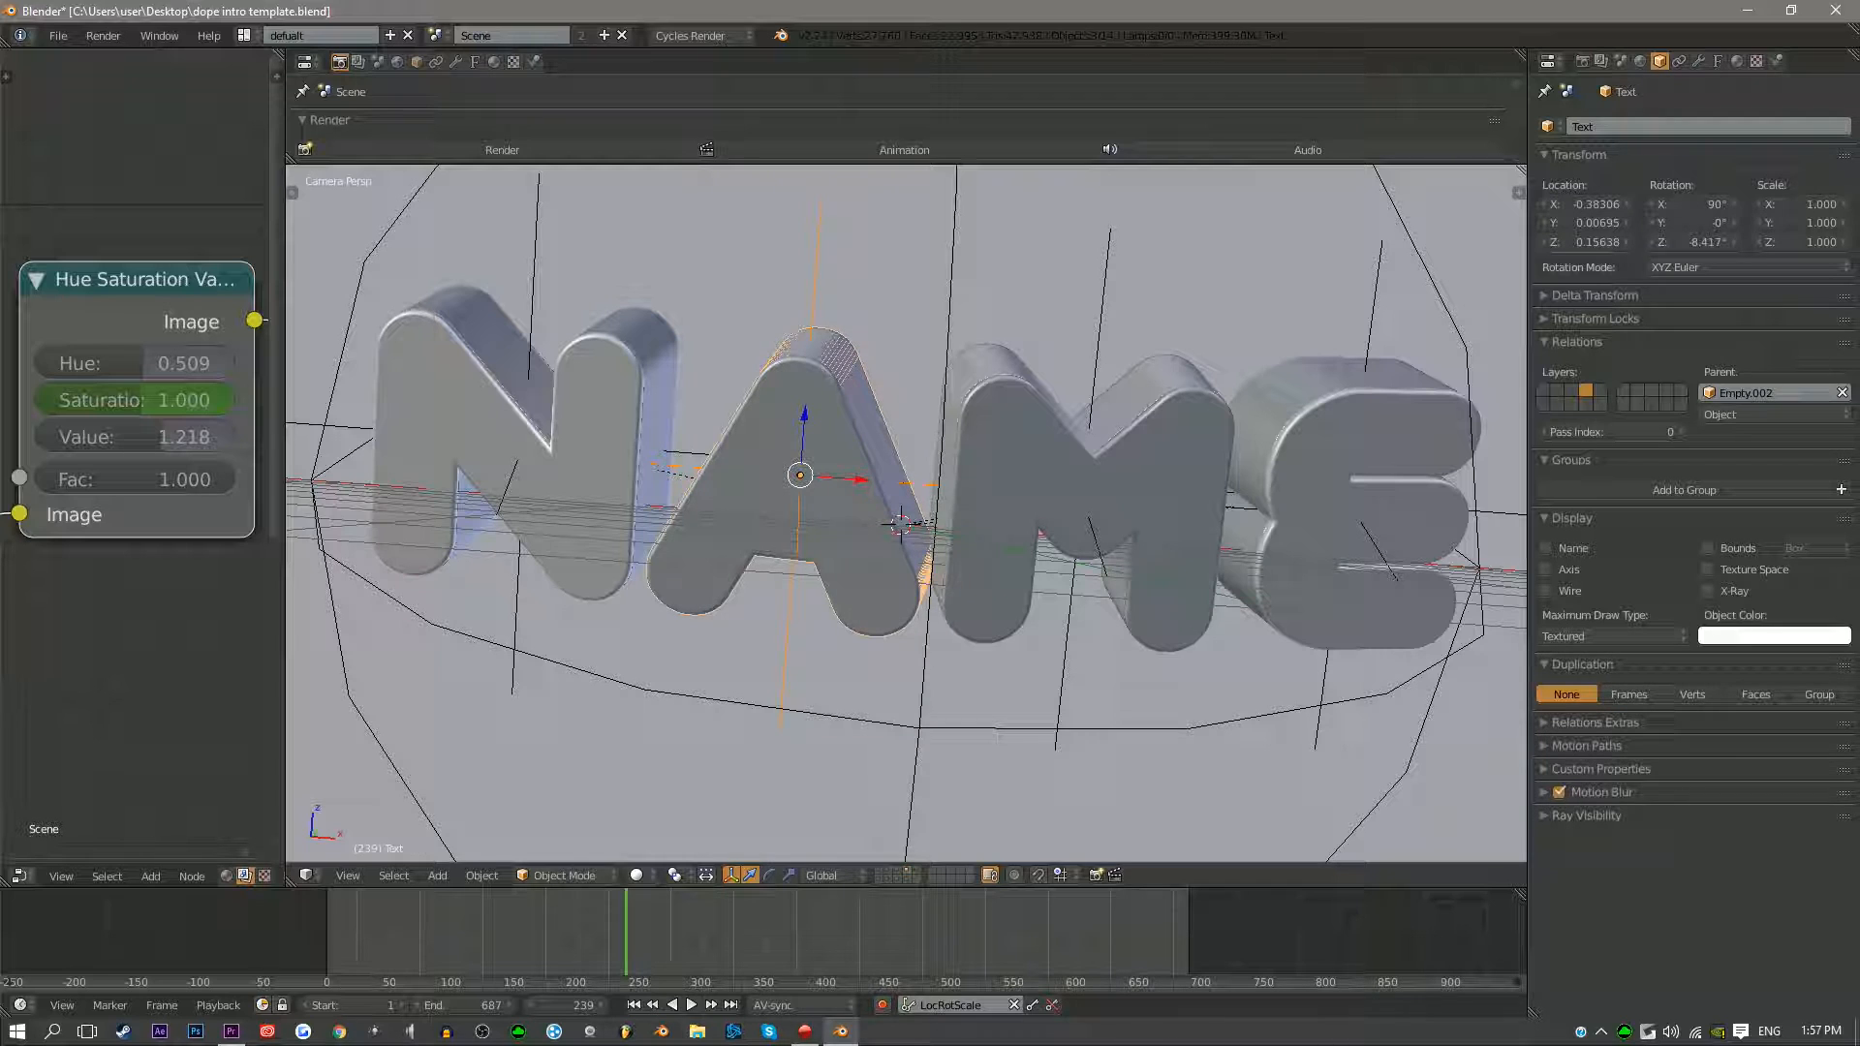
scroll(906, 514, "down", 6)
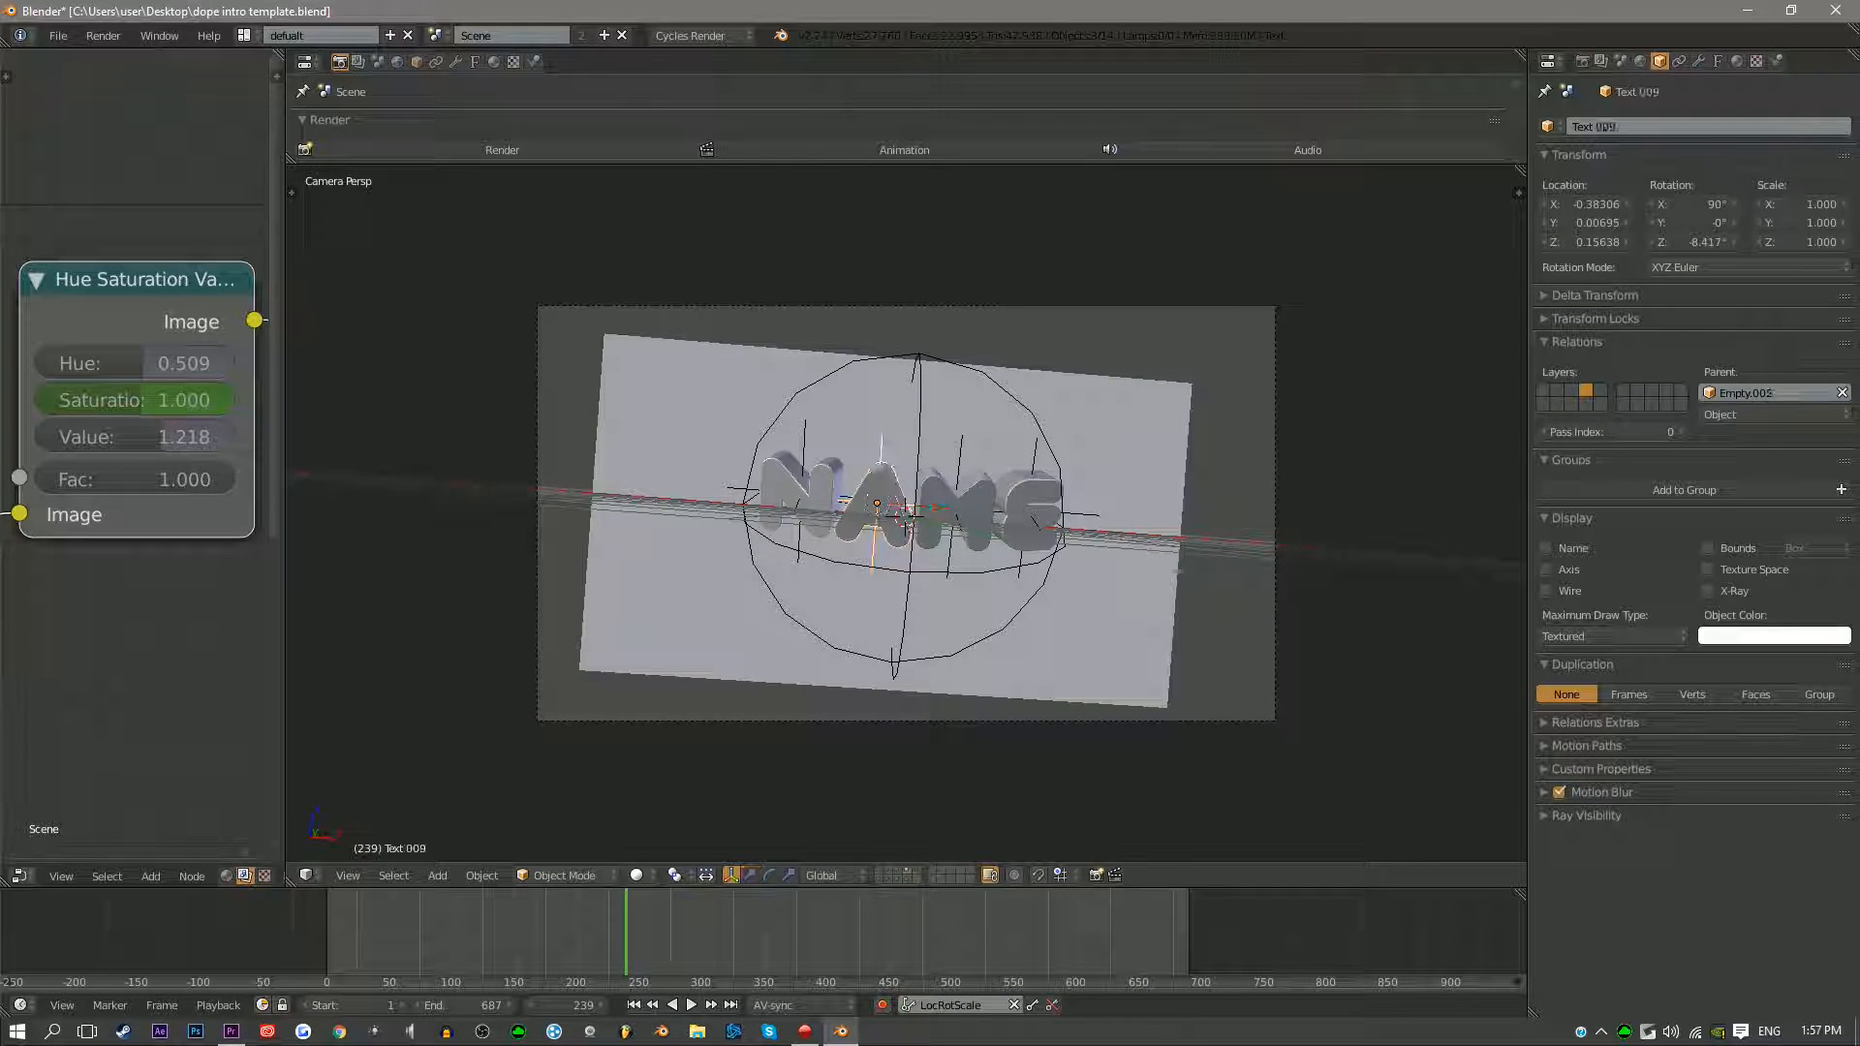
key("Escape")
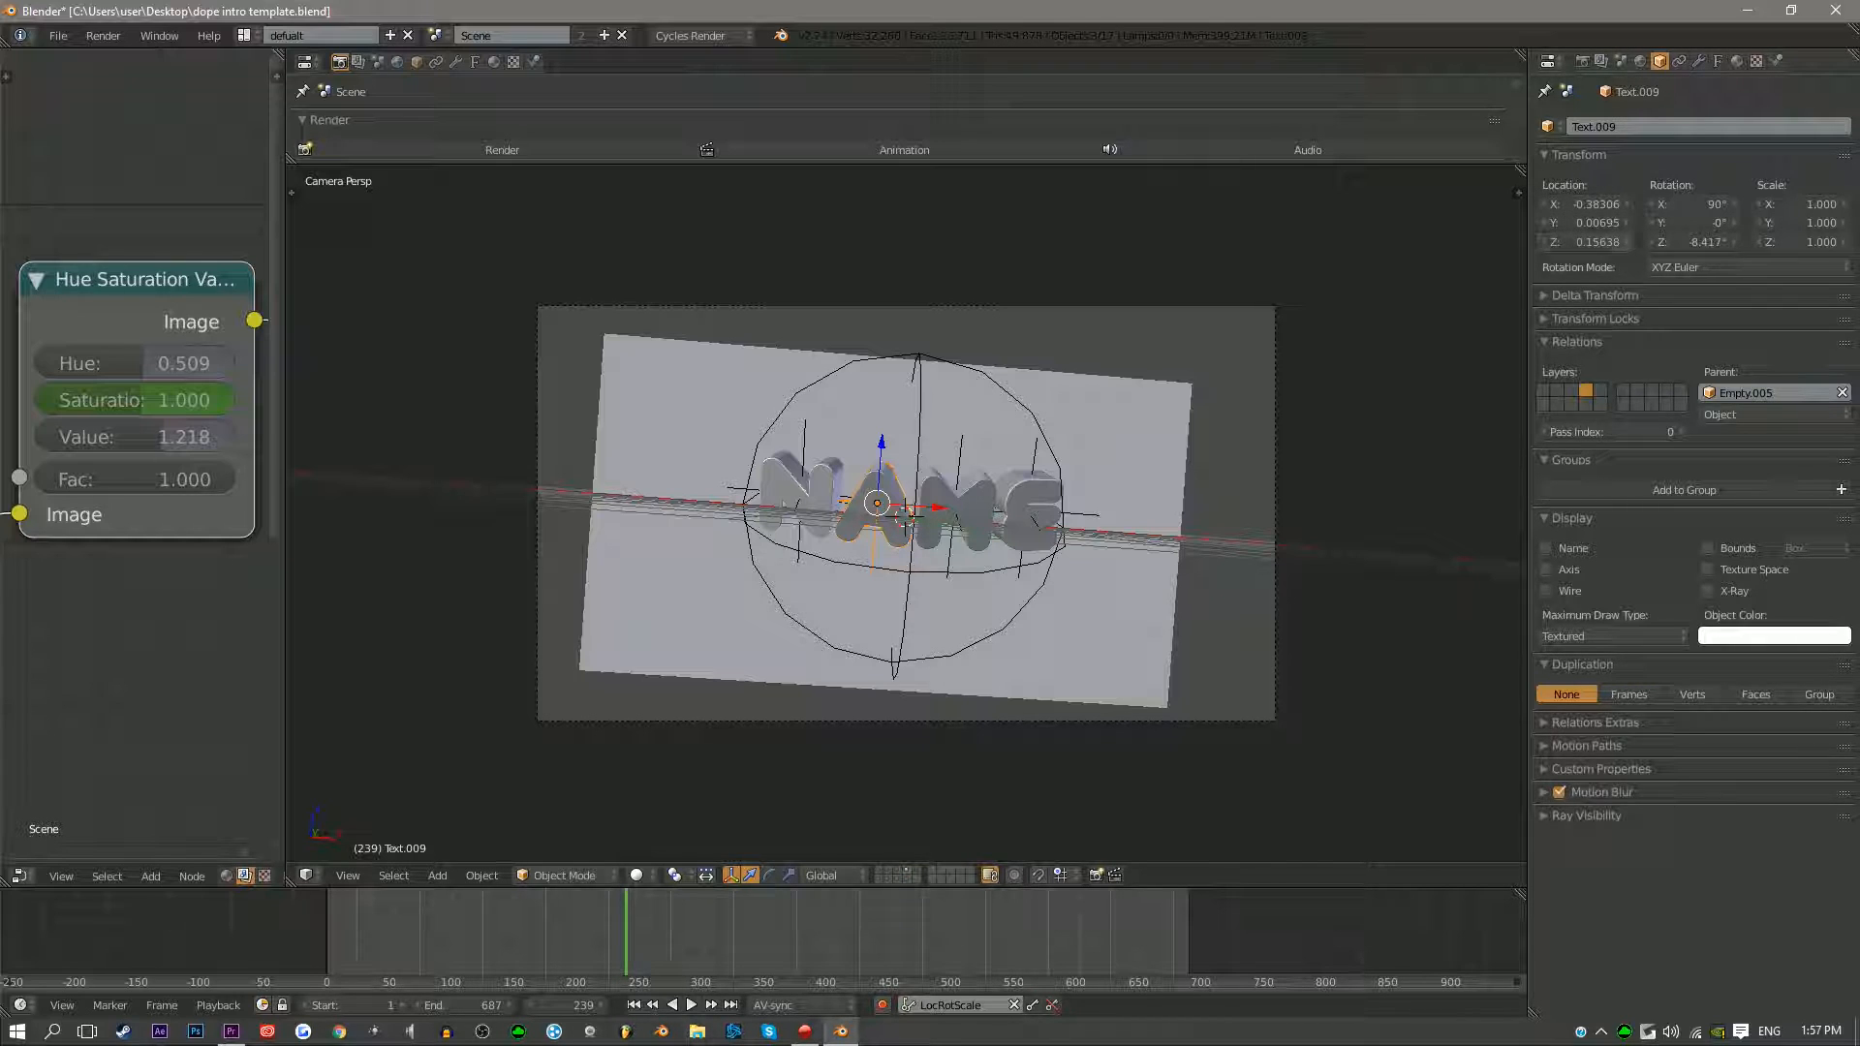
Expand the duplicated A's delta transform and set its X delta location to -2.16 so it sits before the N
left_click(1593, 296)
scroll(906, 513, "up", 4)
scroll(906, 513, "down", 2)
left_click_drag(1586, 345, 1538, 345)
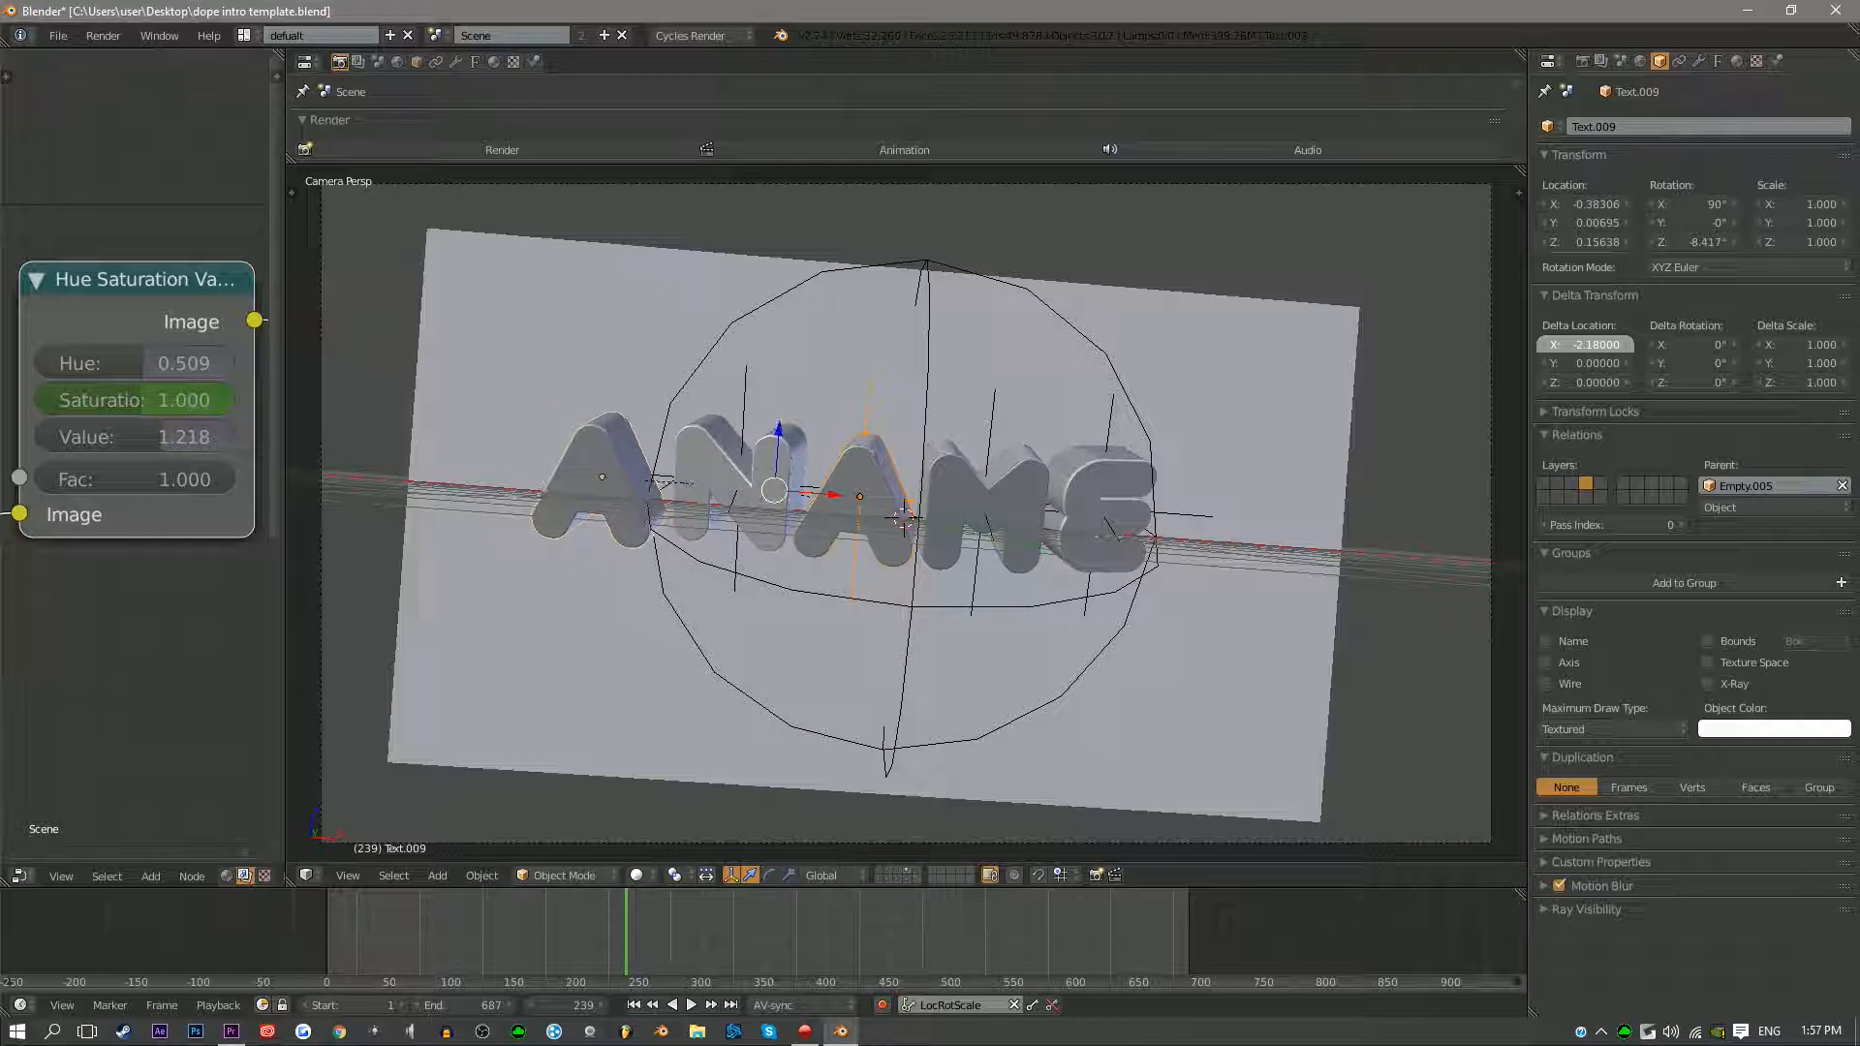
Set the duplicated A's Y delta location to 0.44 to follow the curve of the title
middle_click_drag(1047, 416, 1075, 630)
scroll(1085, 571, "up", 2)
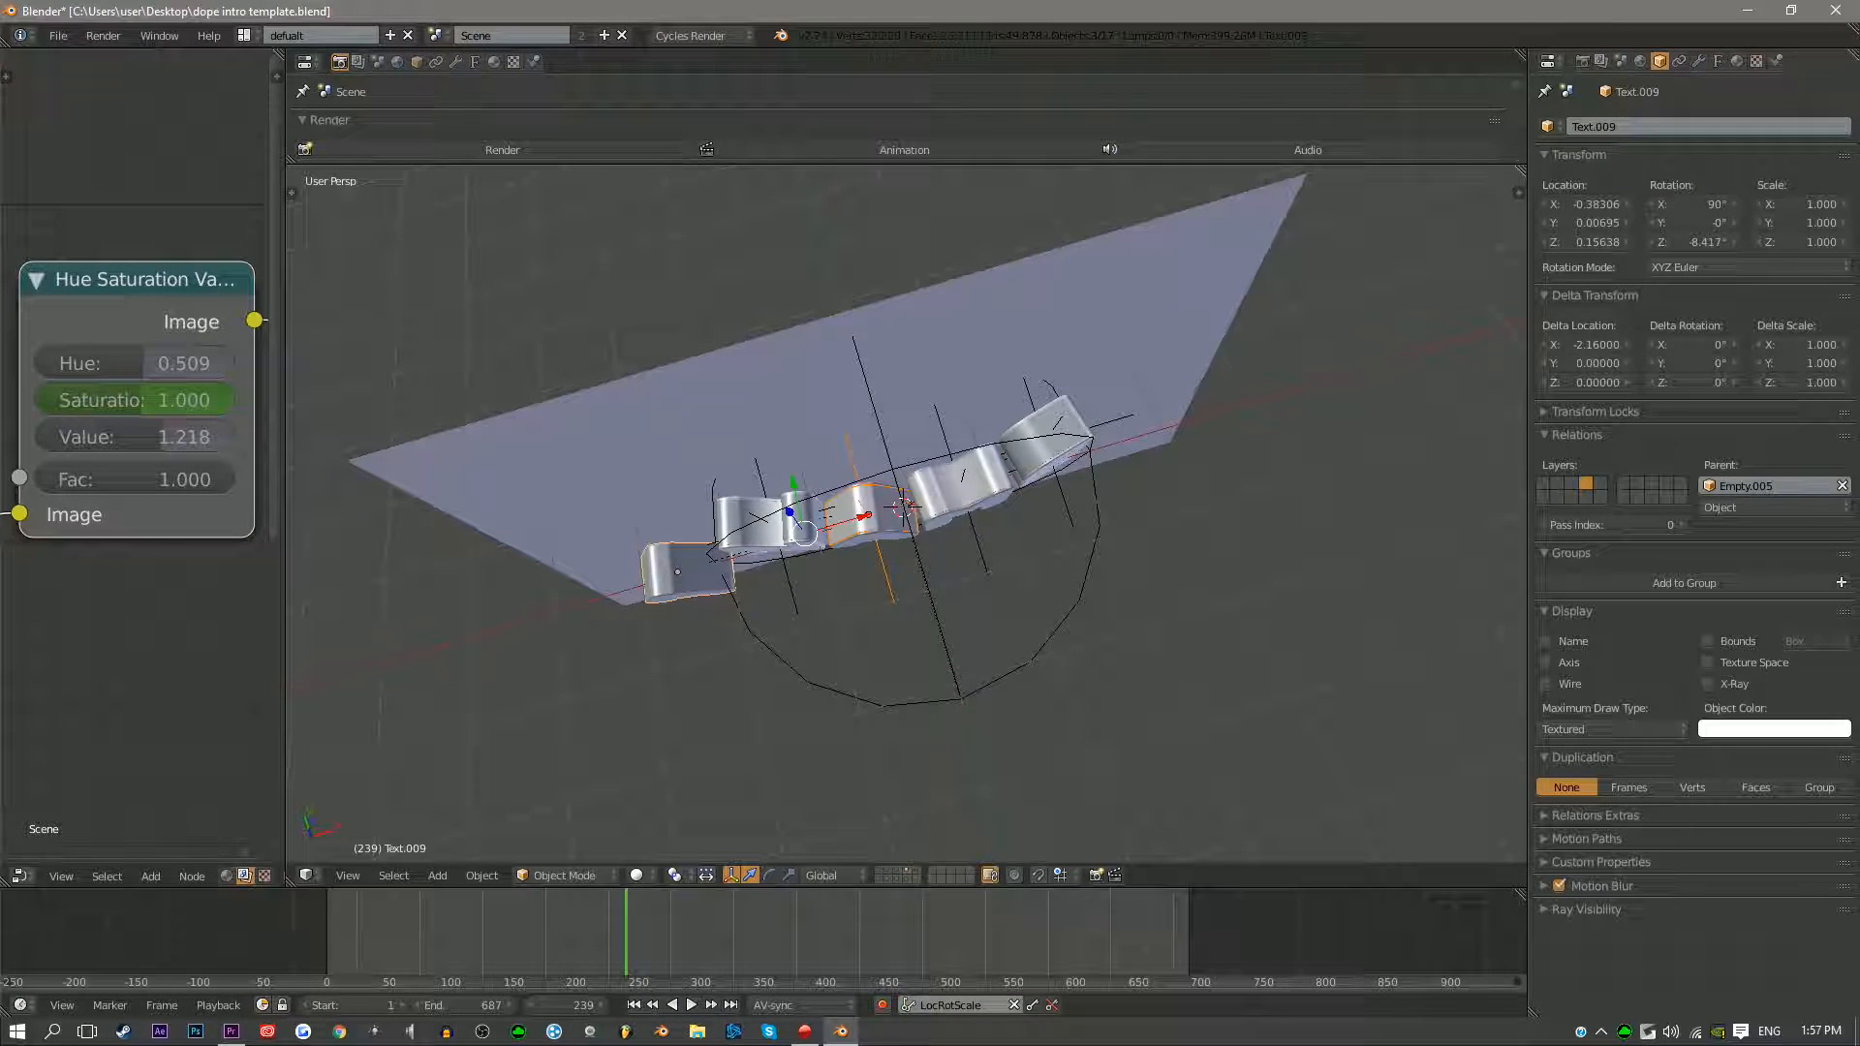
left_click_drag(1584, 381, 1624, 364)
right_click(1581, 382)
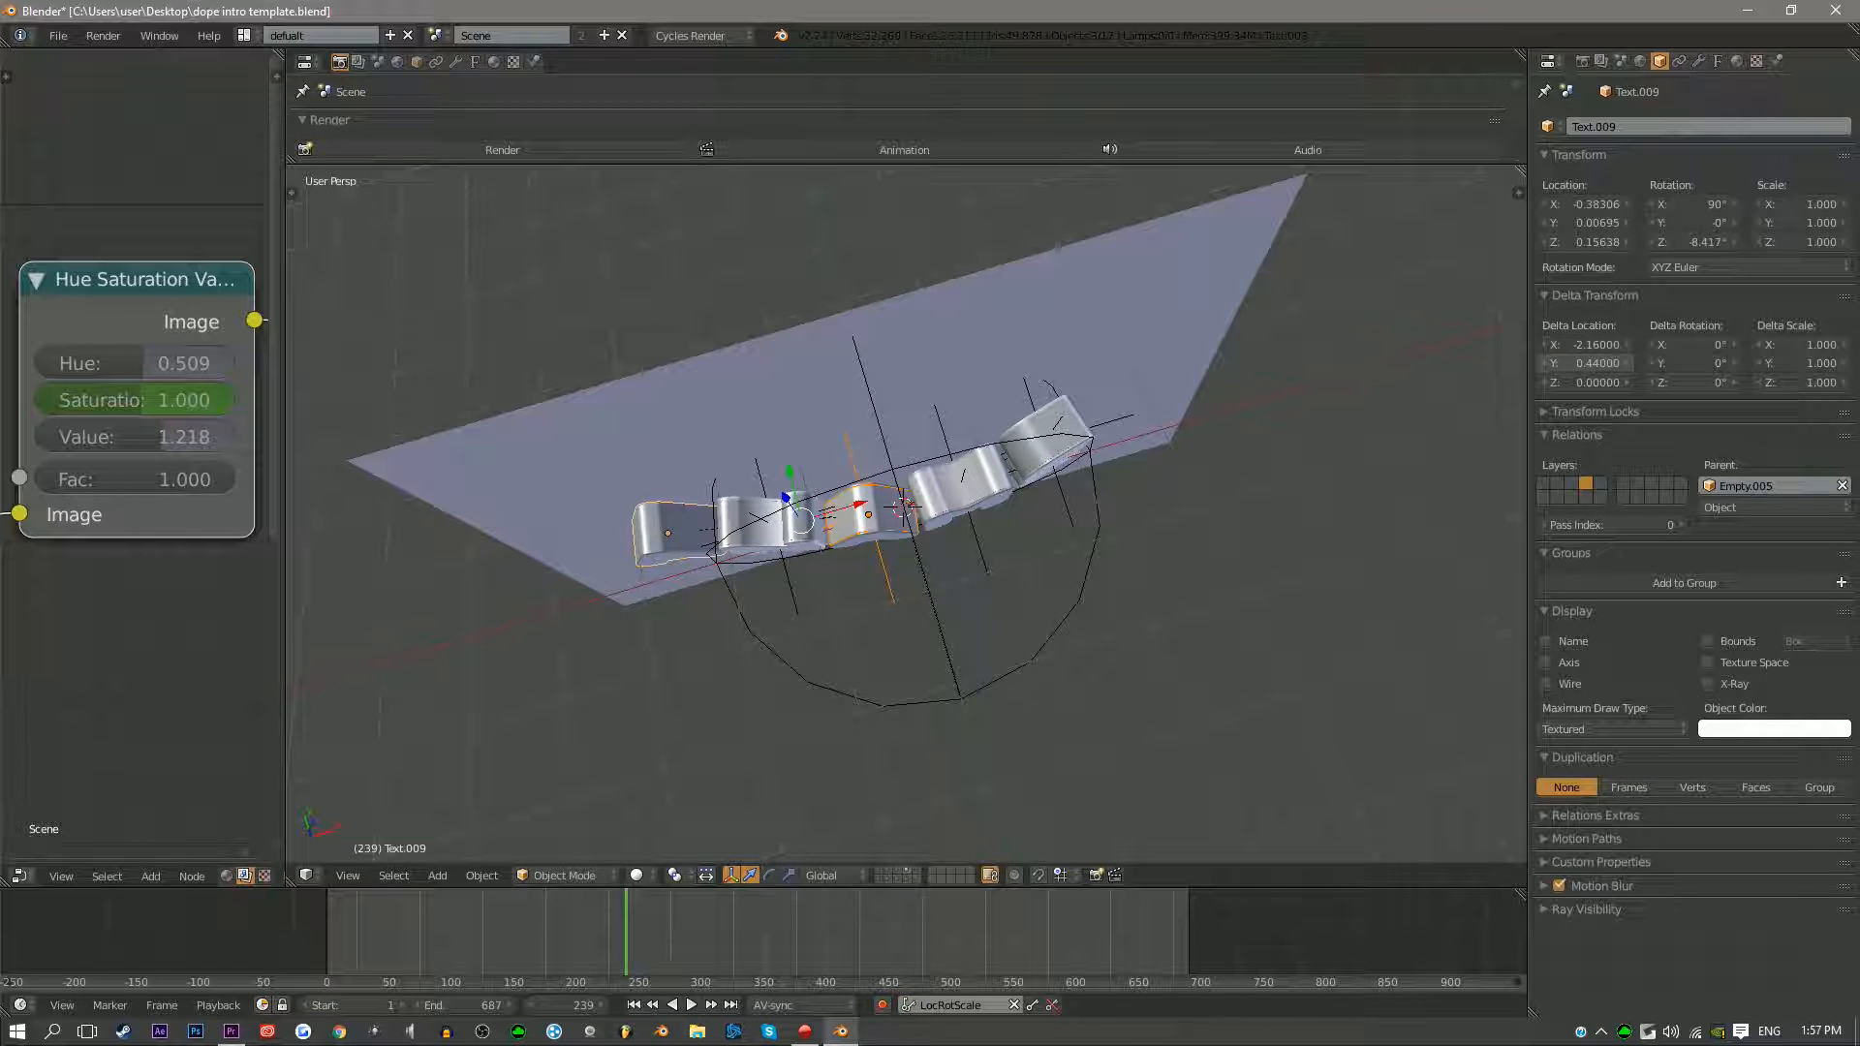
Test-rotate the letter A's empty about the X axis and cancel the rotation
middle_click_drag(1162, 542, 1095, 475)
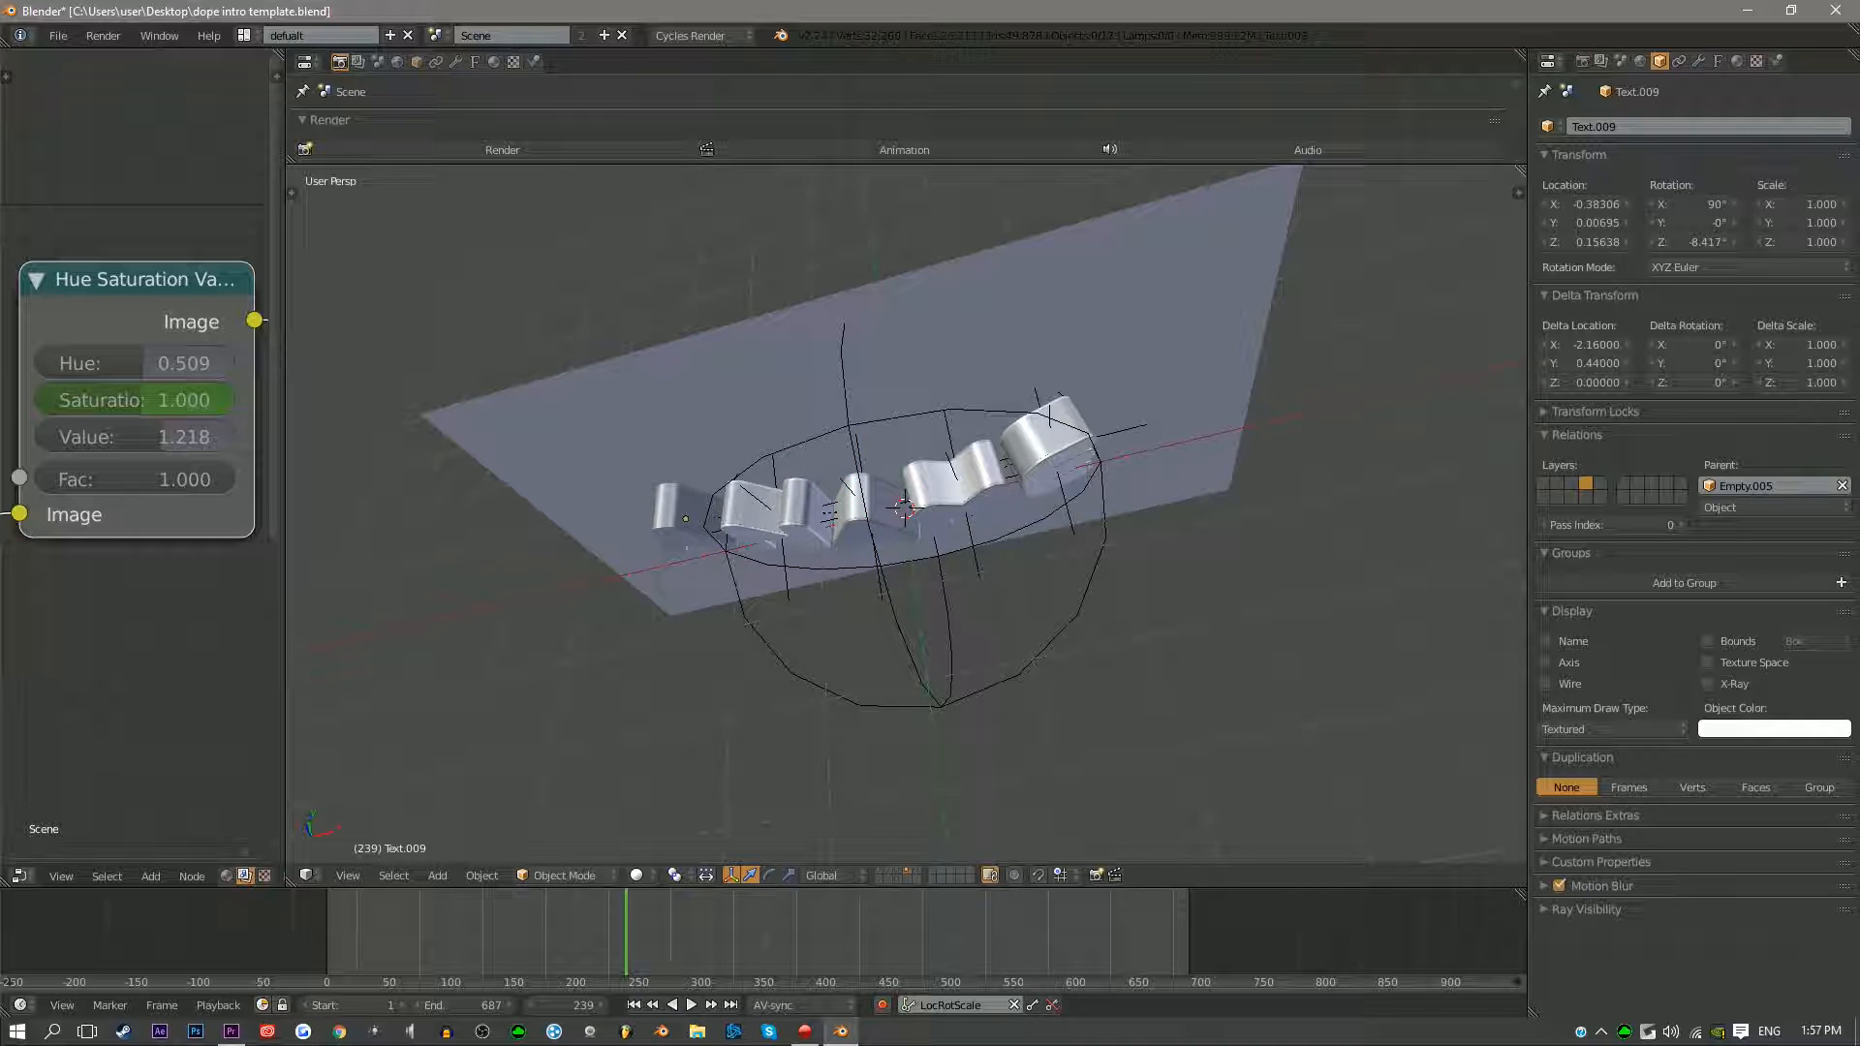
right_click(879, 584)
key("r")
key("x")
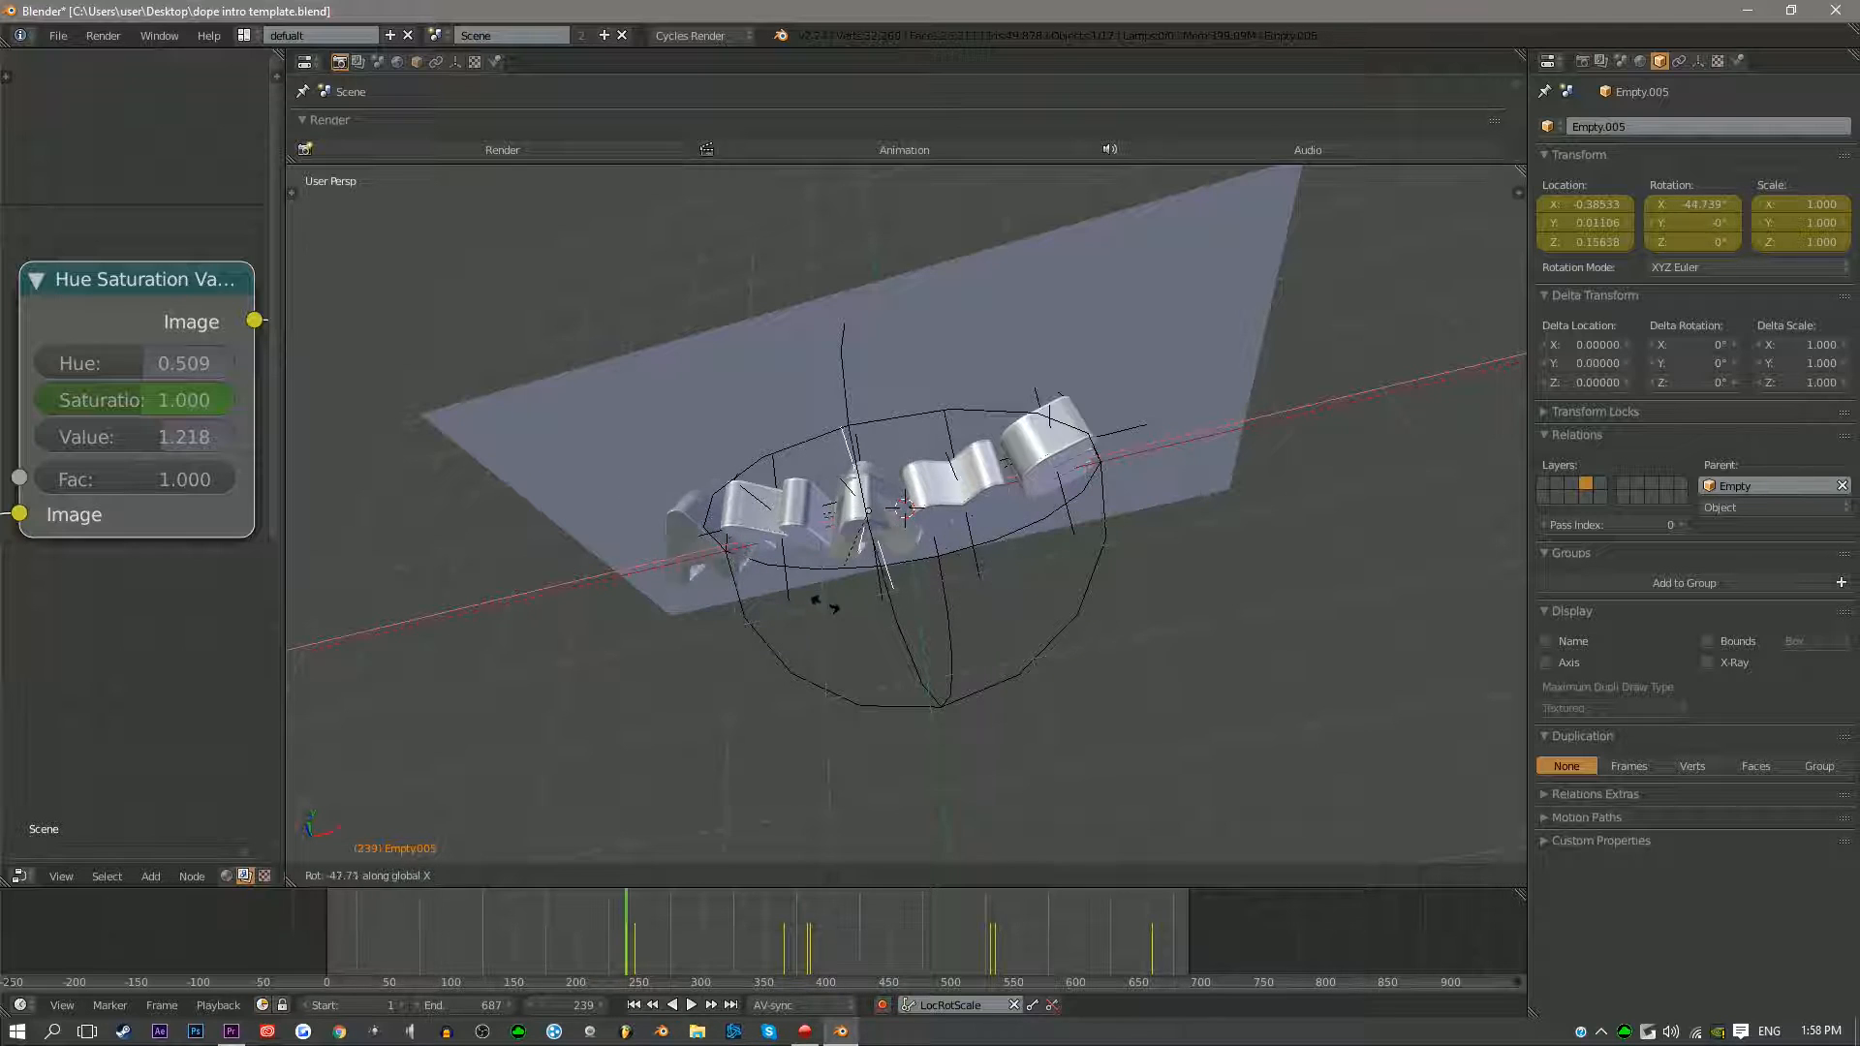
key("Escape")
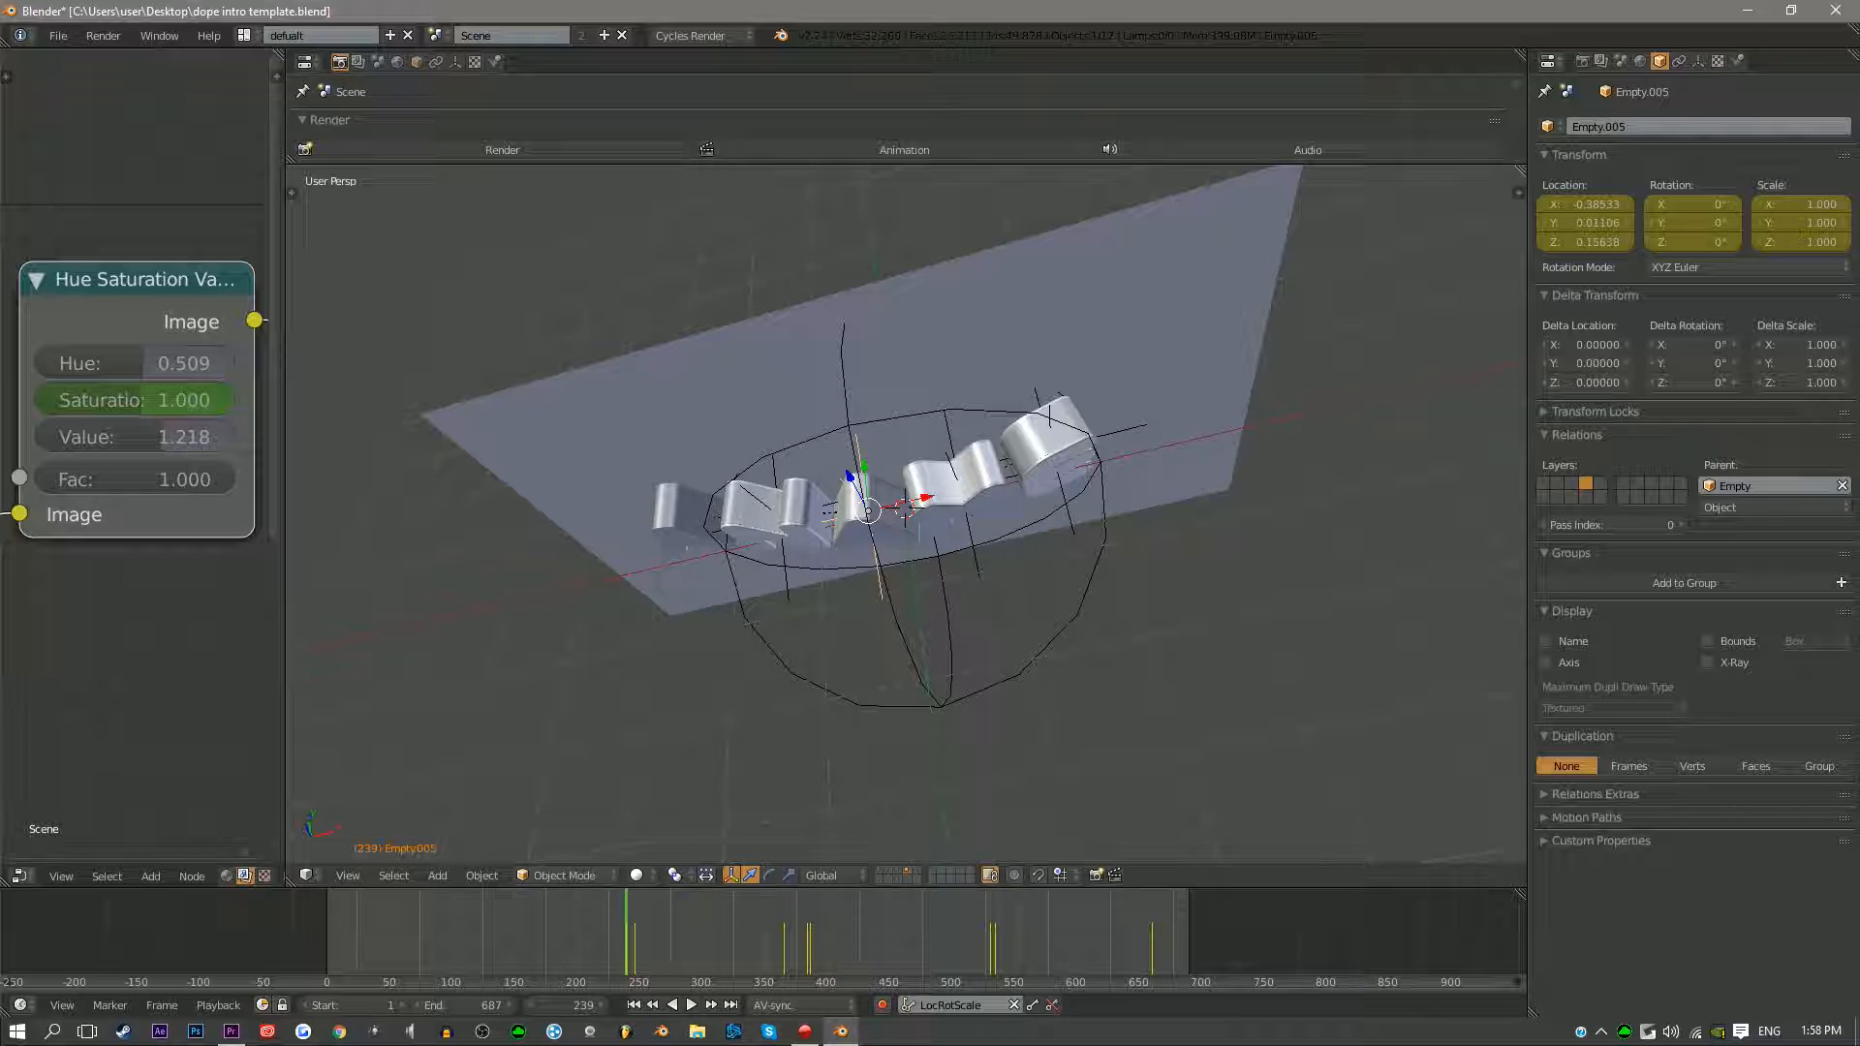
Duplicate the letter M with its empty in place and set the copy's X delta location to 2.07
right_click(957, 482)
middle_click_drag(959, 543, 953, 447)
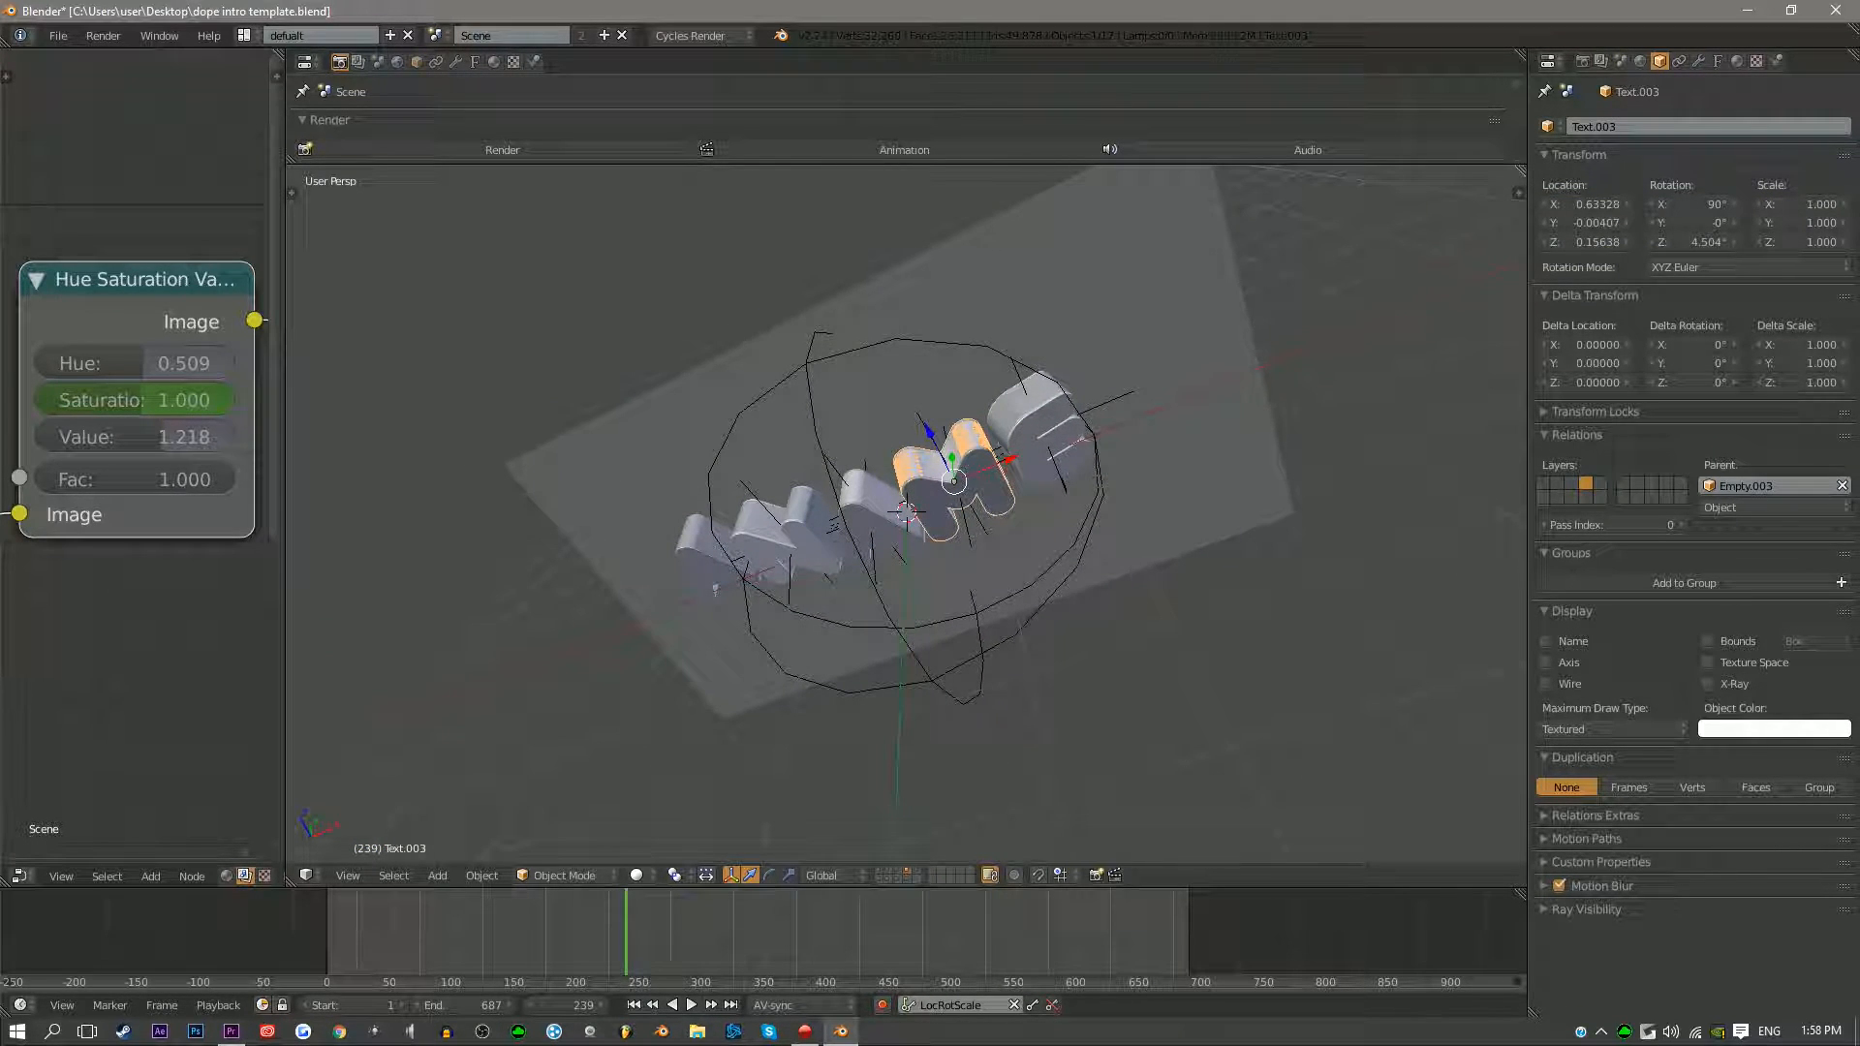
right_click(972, 531, "shift")
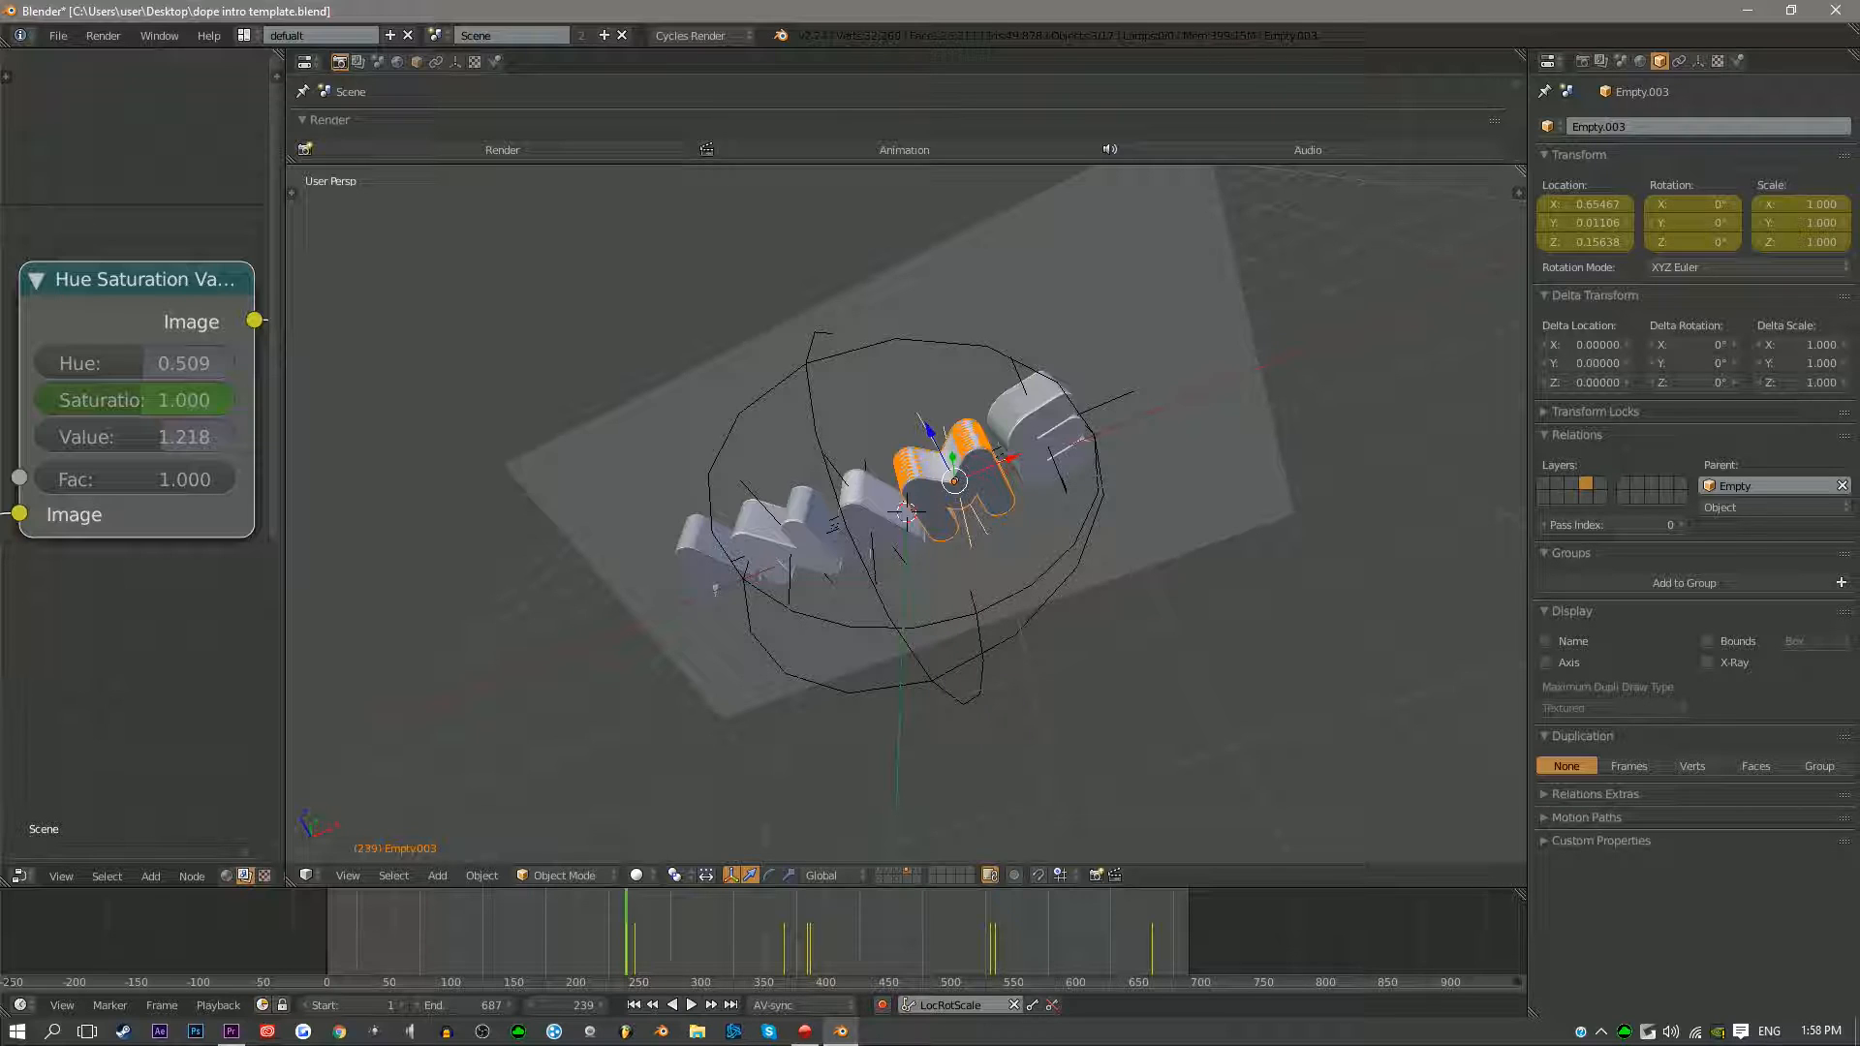
key("shift+d")
key("Escape")
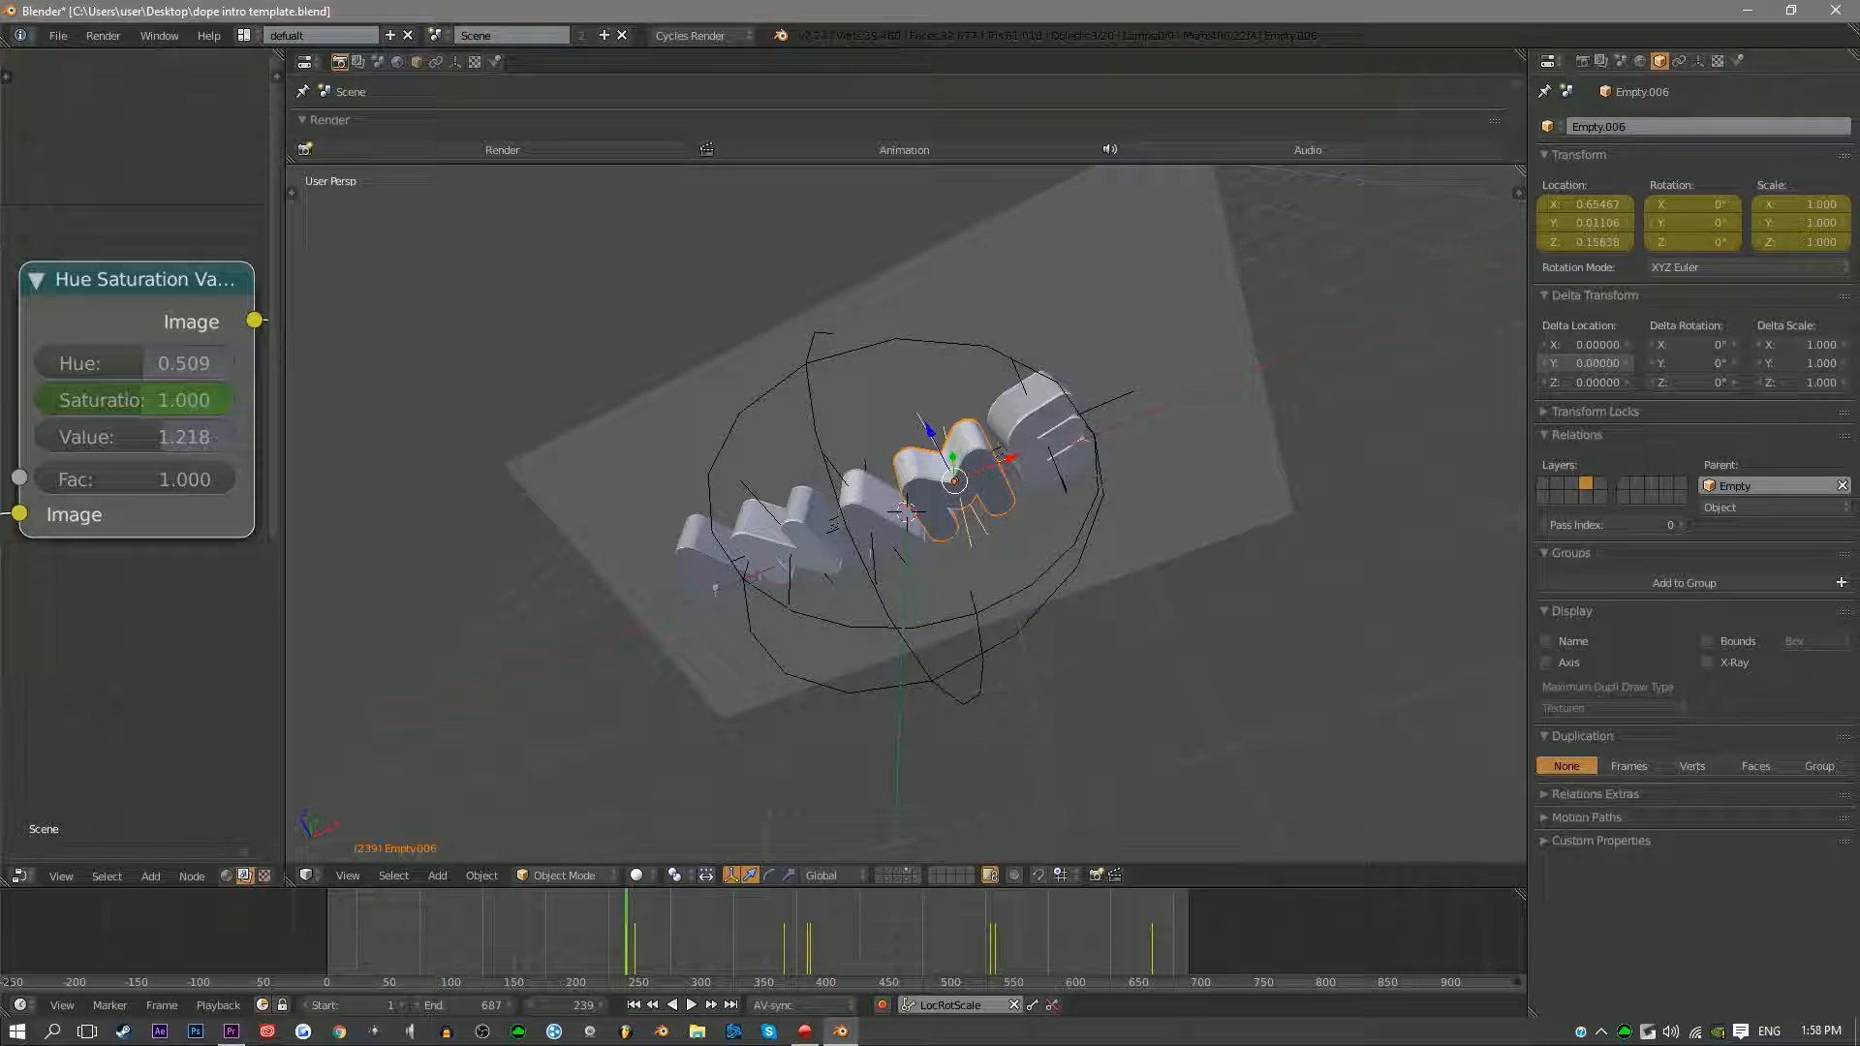
left_click_drag(1588, 345, 1661, 345)
mouse_move(629, 935)
left_mouse_down()
mouse_move(772, 934)
mouse_move(582, 935)
mouse_move(622, 935)
left_mouse_up()
Undo the M duplicate and the earlier A duplicate together with their delta offsets
key("ctrl+z")
key("ctrl+z")
key("ctrl+z")
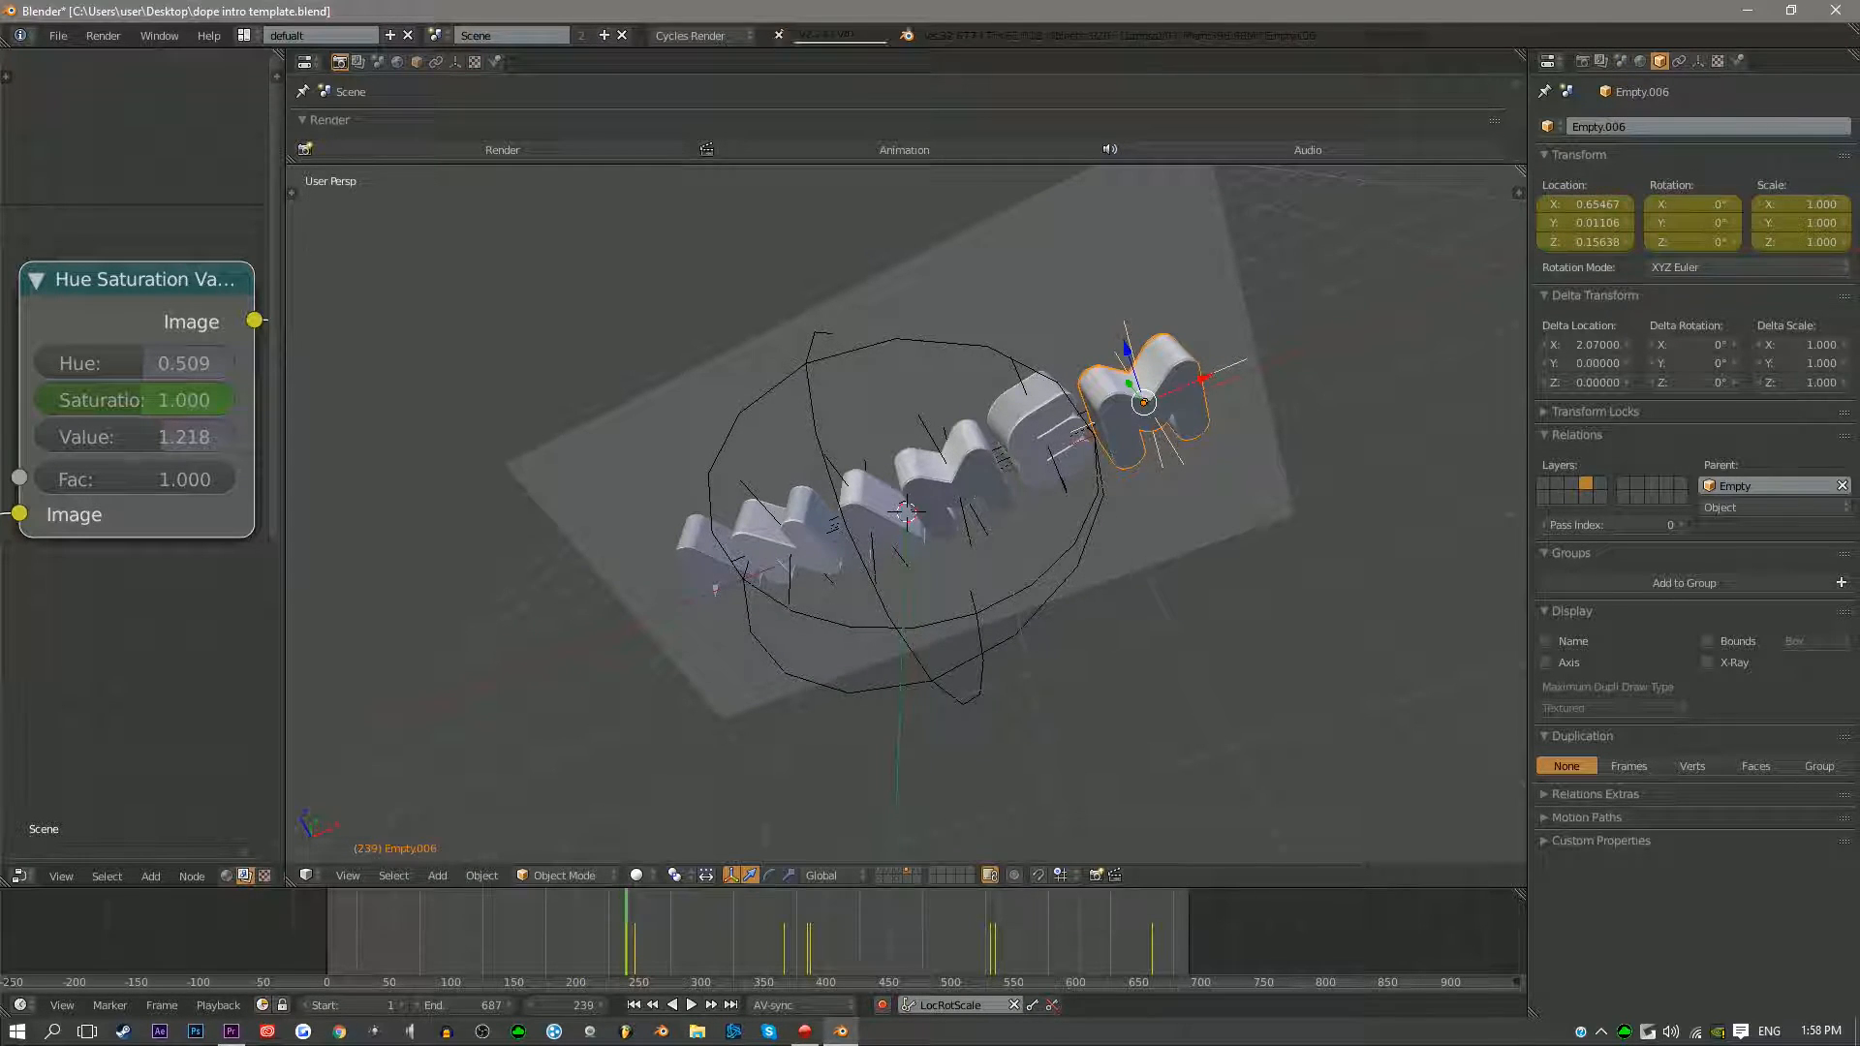
key("ctrl+z")
key("ctrl+z")
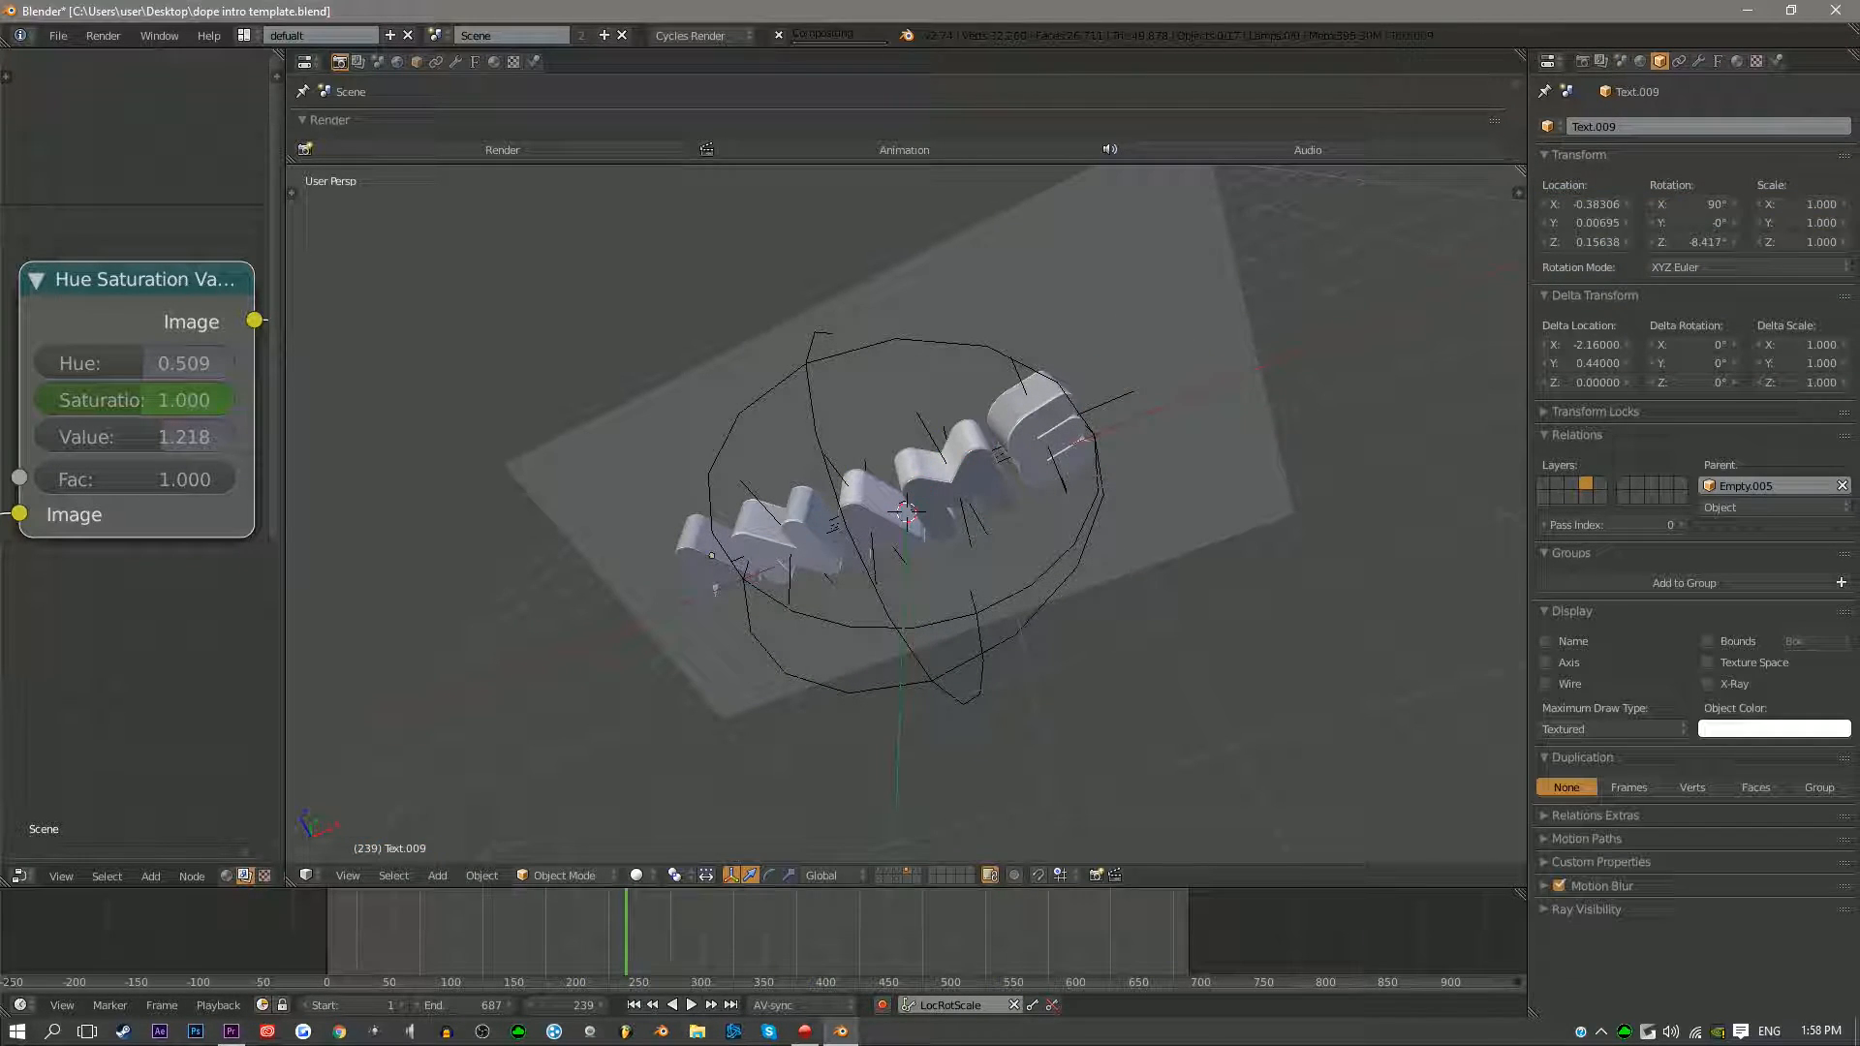
key("ctrl+z")
key("ctrl+z")
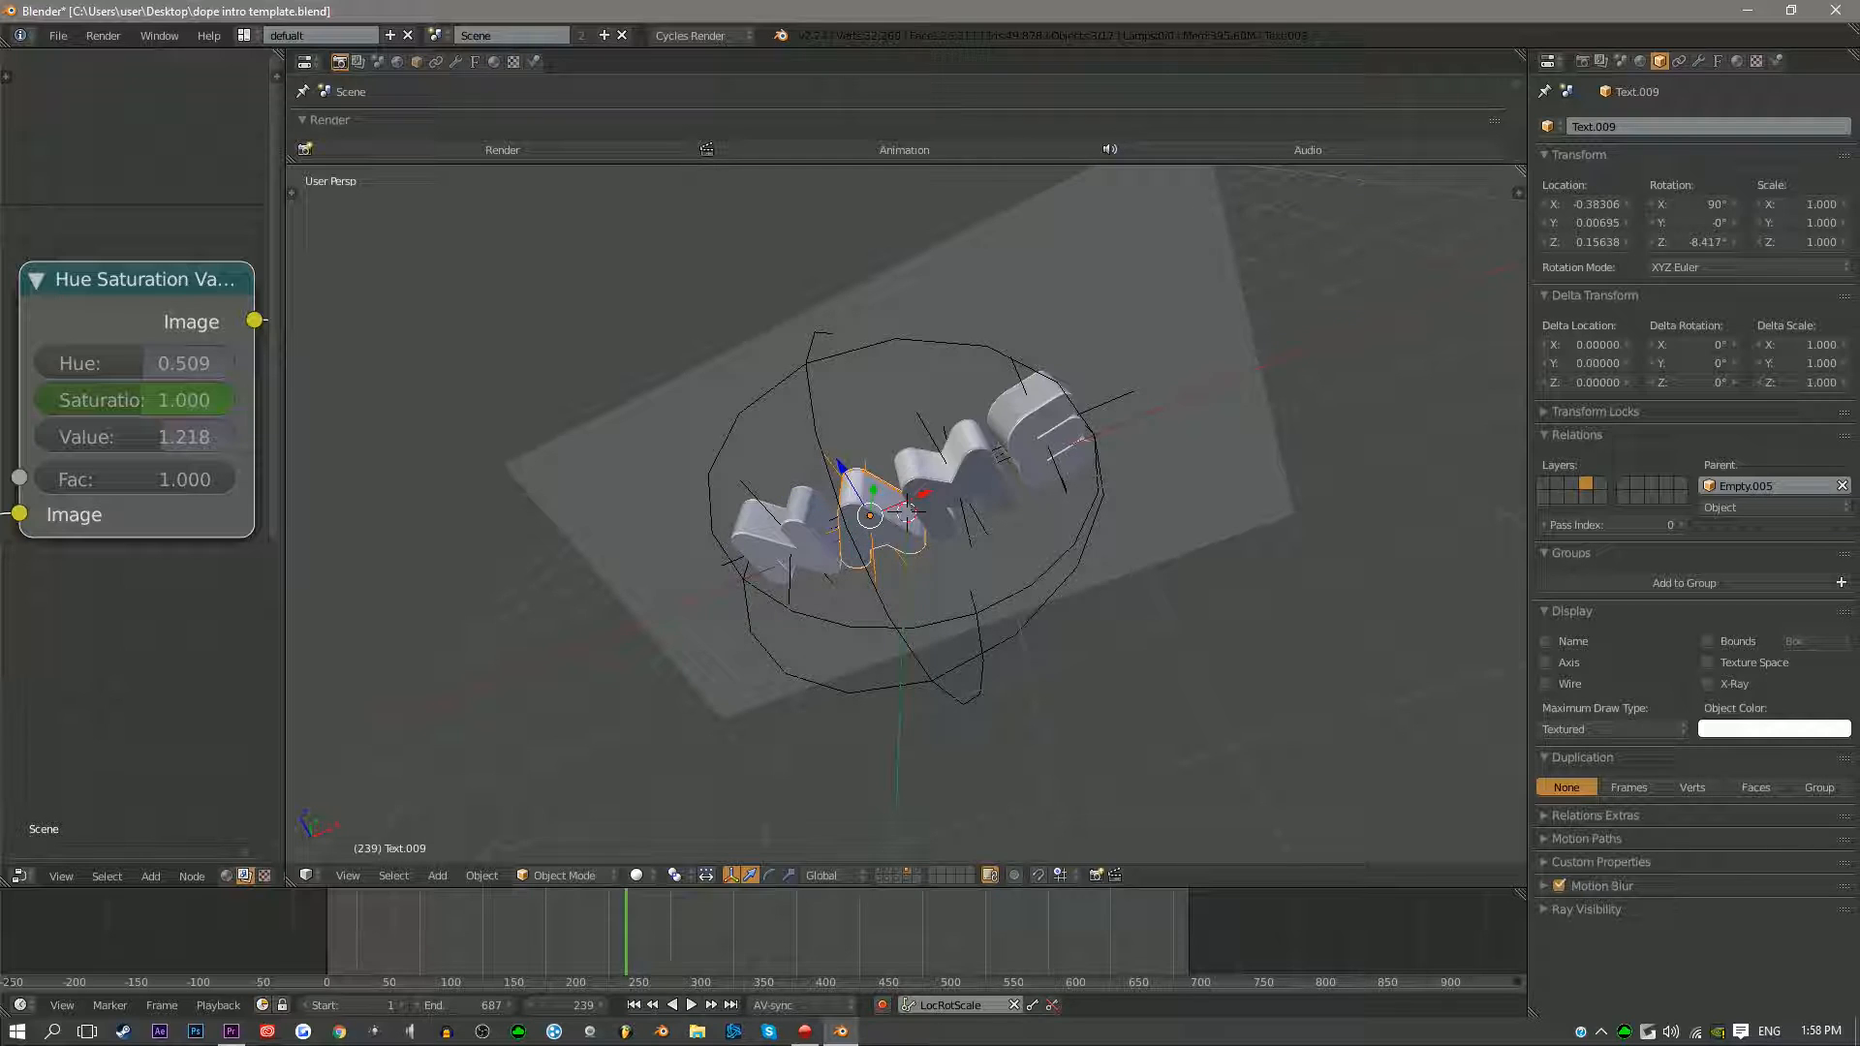
Try to duplicate the letter A with its empty in place and shift the copy by its X delta location
right_click(875, 578)
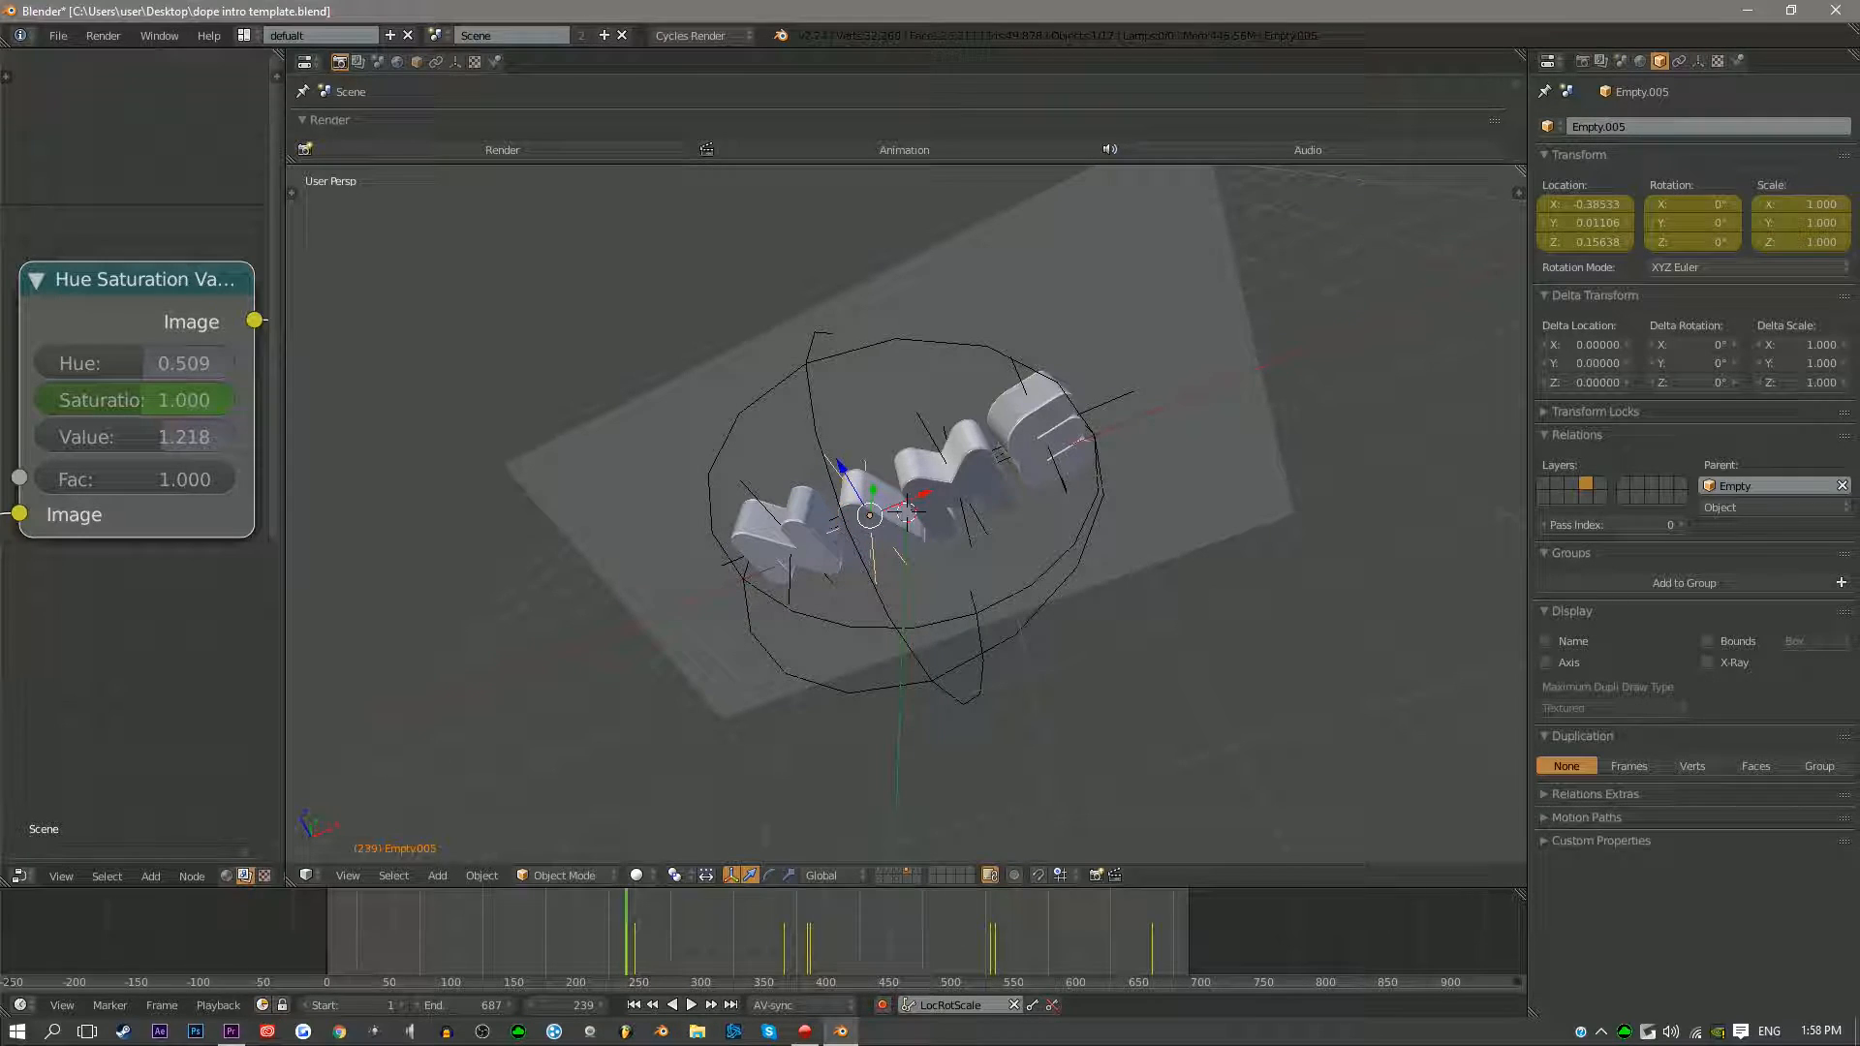
scroll(906, 511, "up", 4)
right_click(845, 556, "shift")
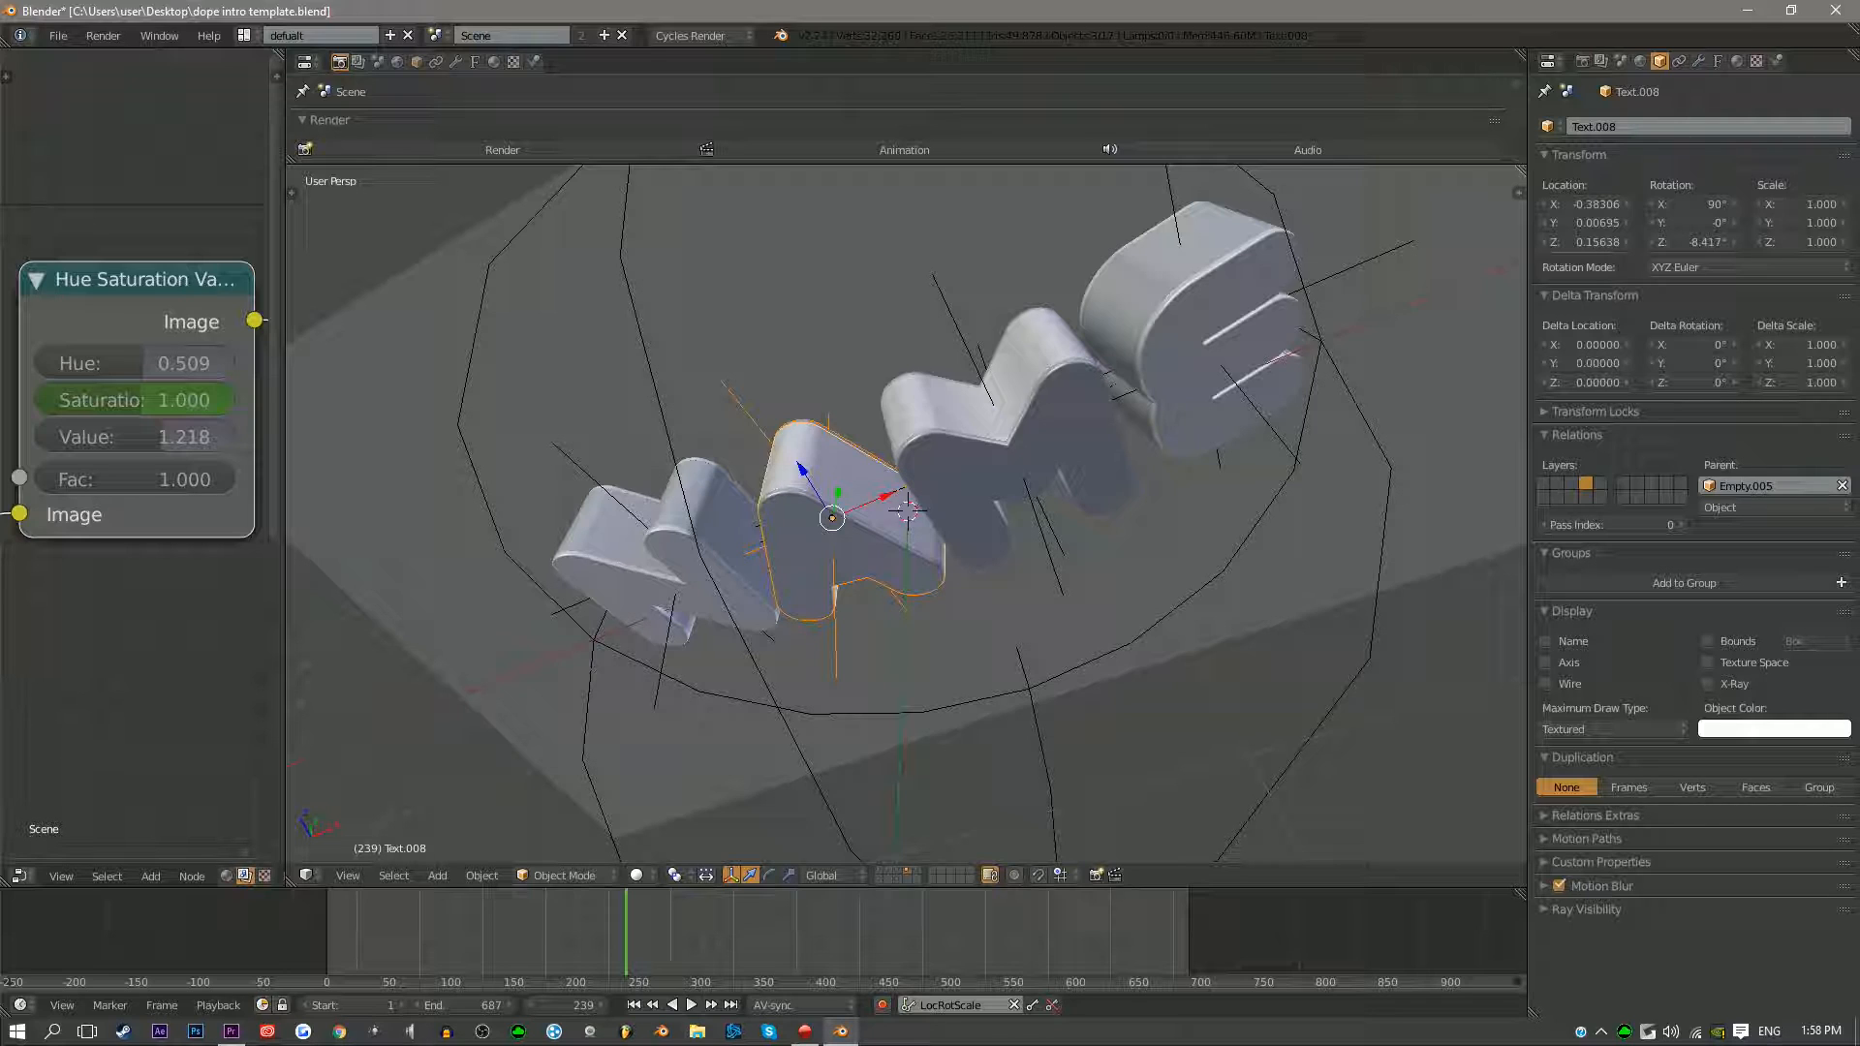
key("shift+d")
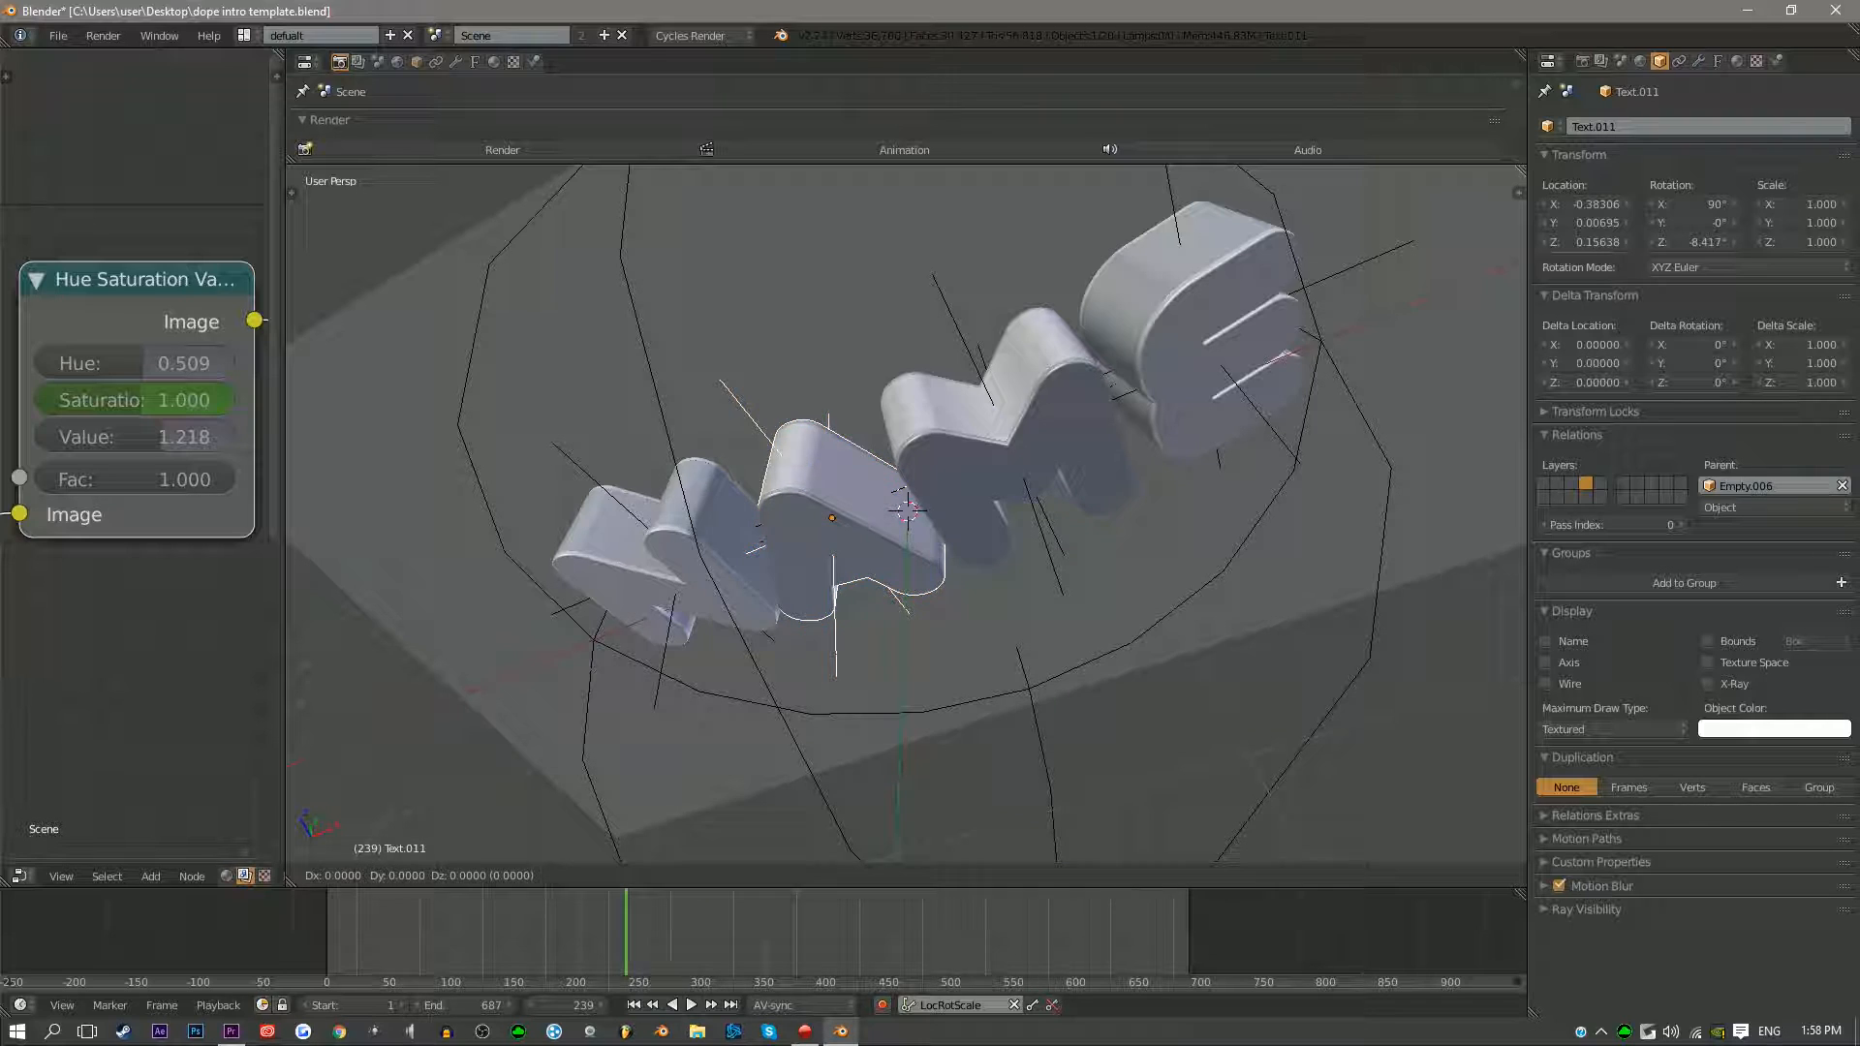
key("Escape")
left_click_drag(1589, 345, 1548, 345)
key("Escape")
Duplicate the letter M with its empty in place and set the copy's delta location to X 2.04 and Y 0.40
right_click(1019, 447)
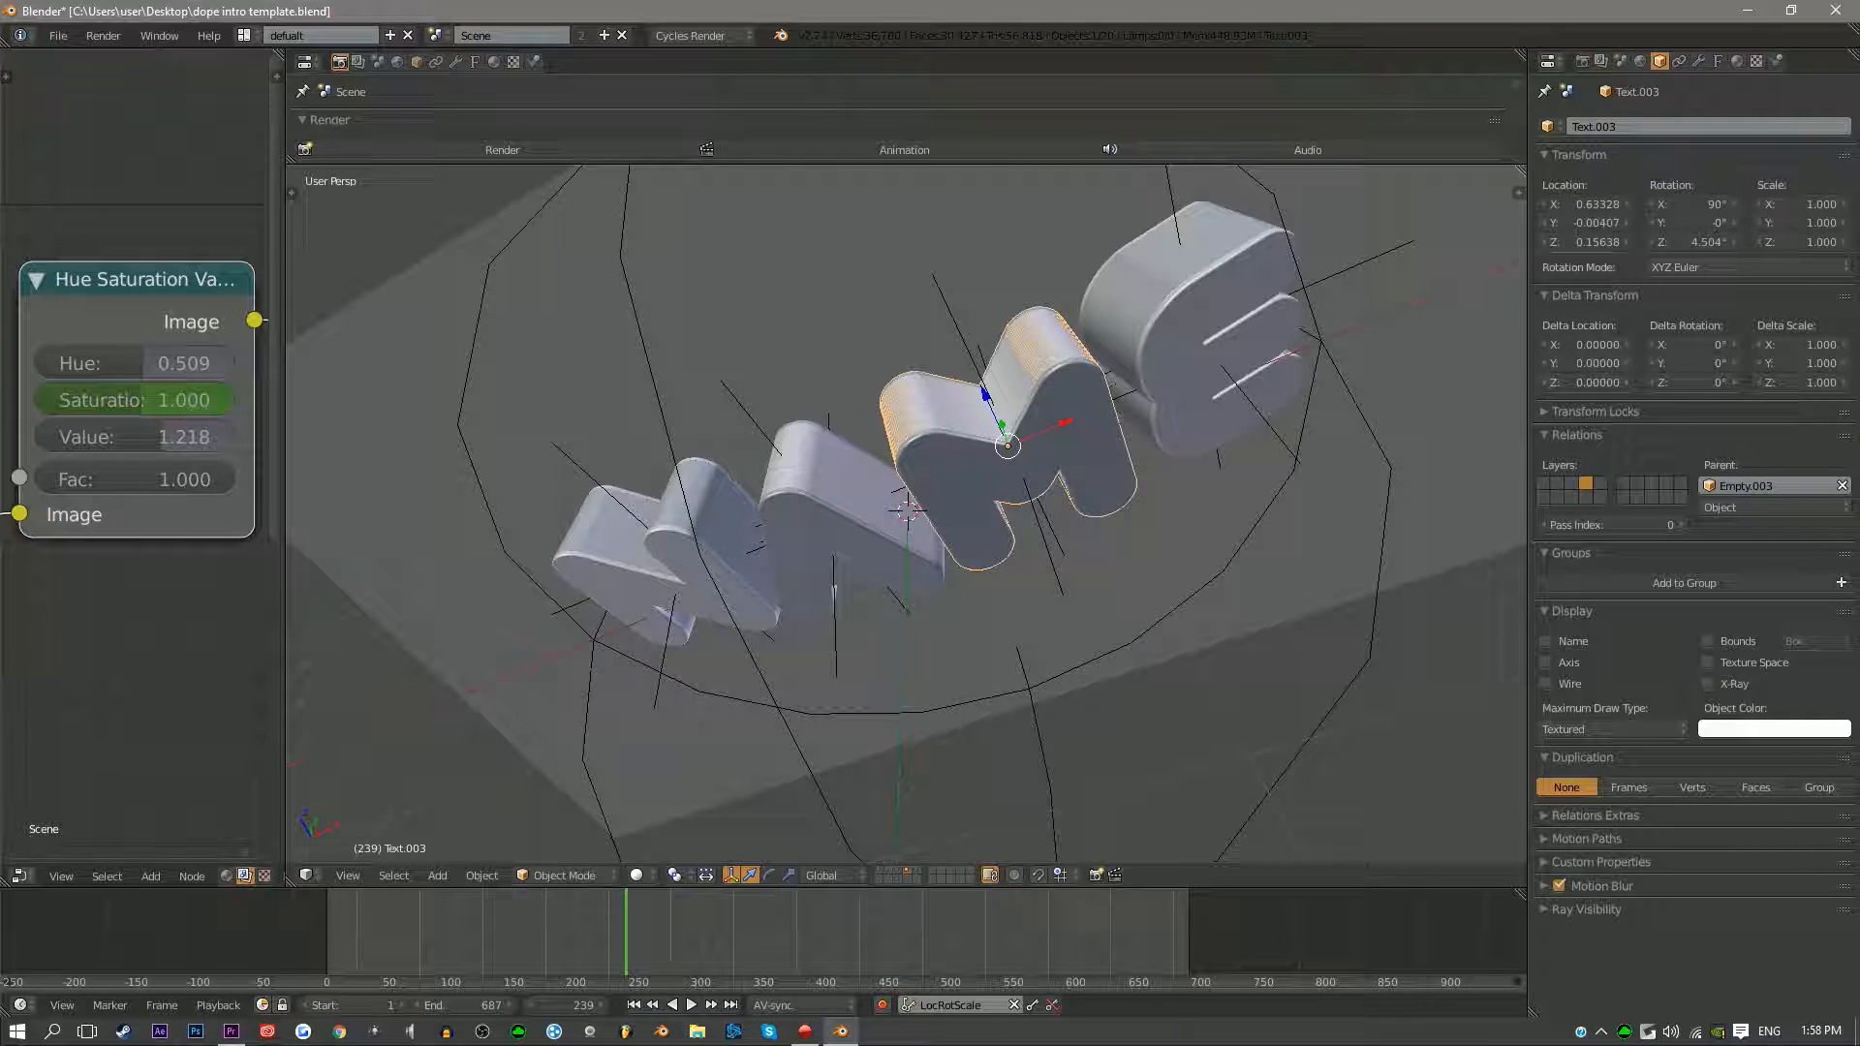
right_click(831, 518)
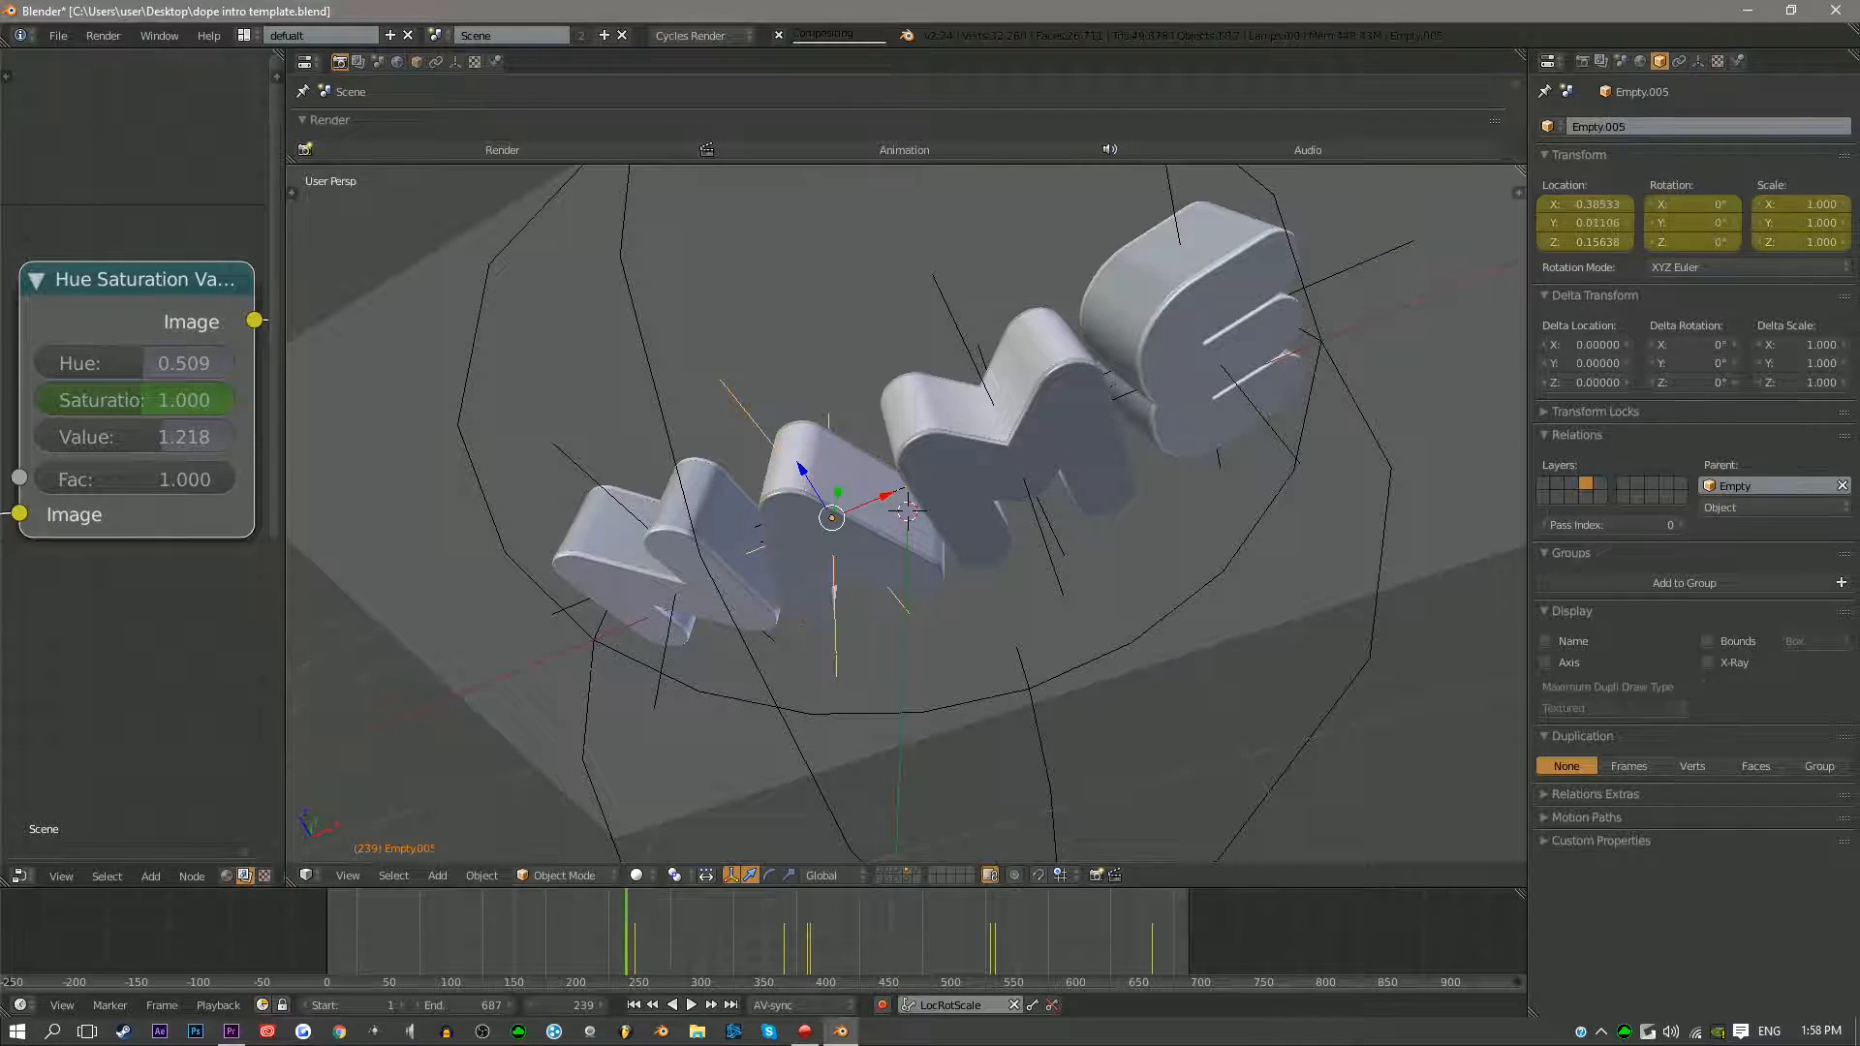
right_click(1012, 465)
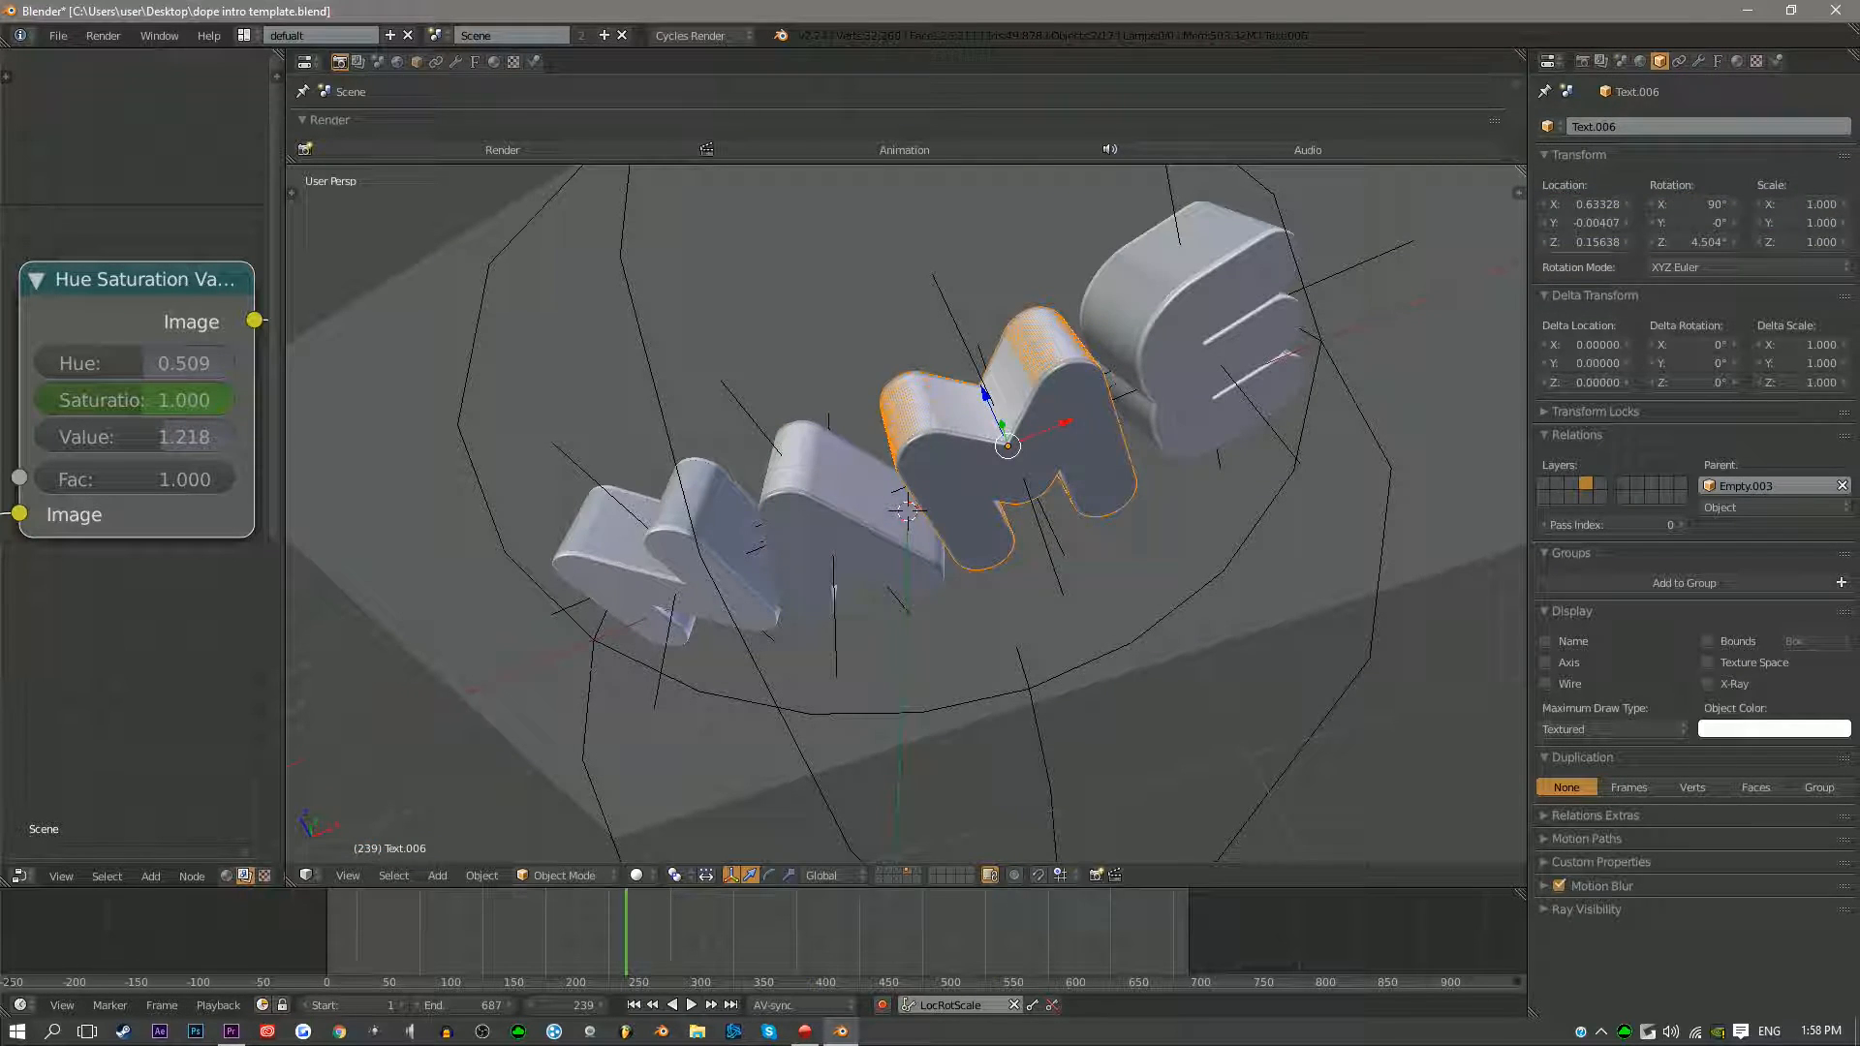
right_click(1008, 445)
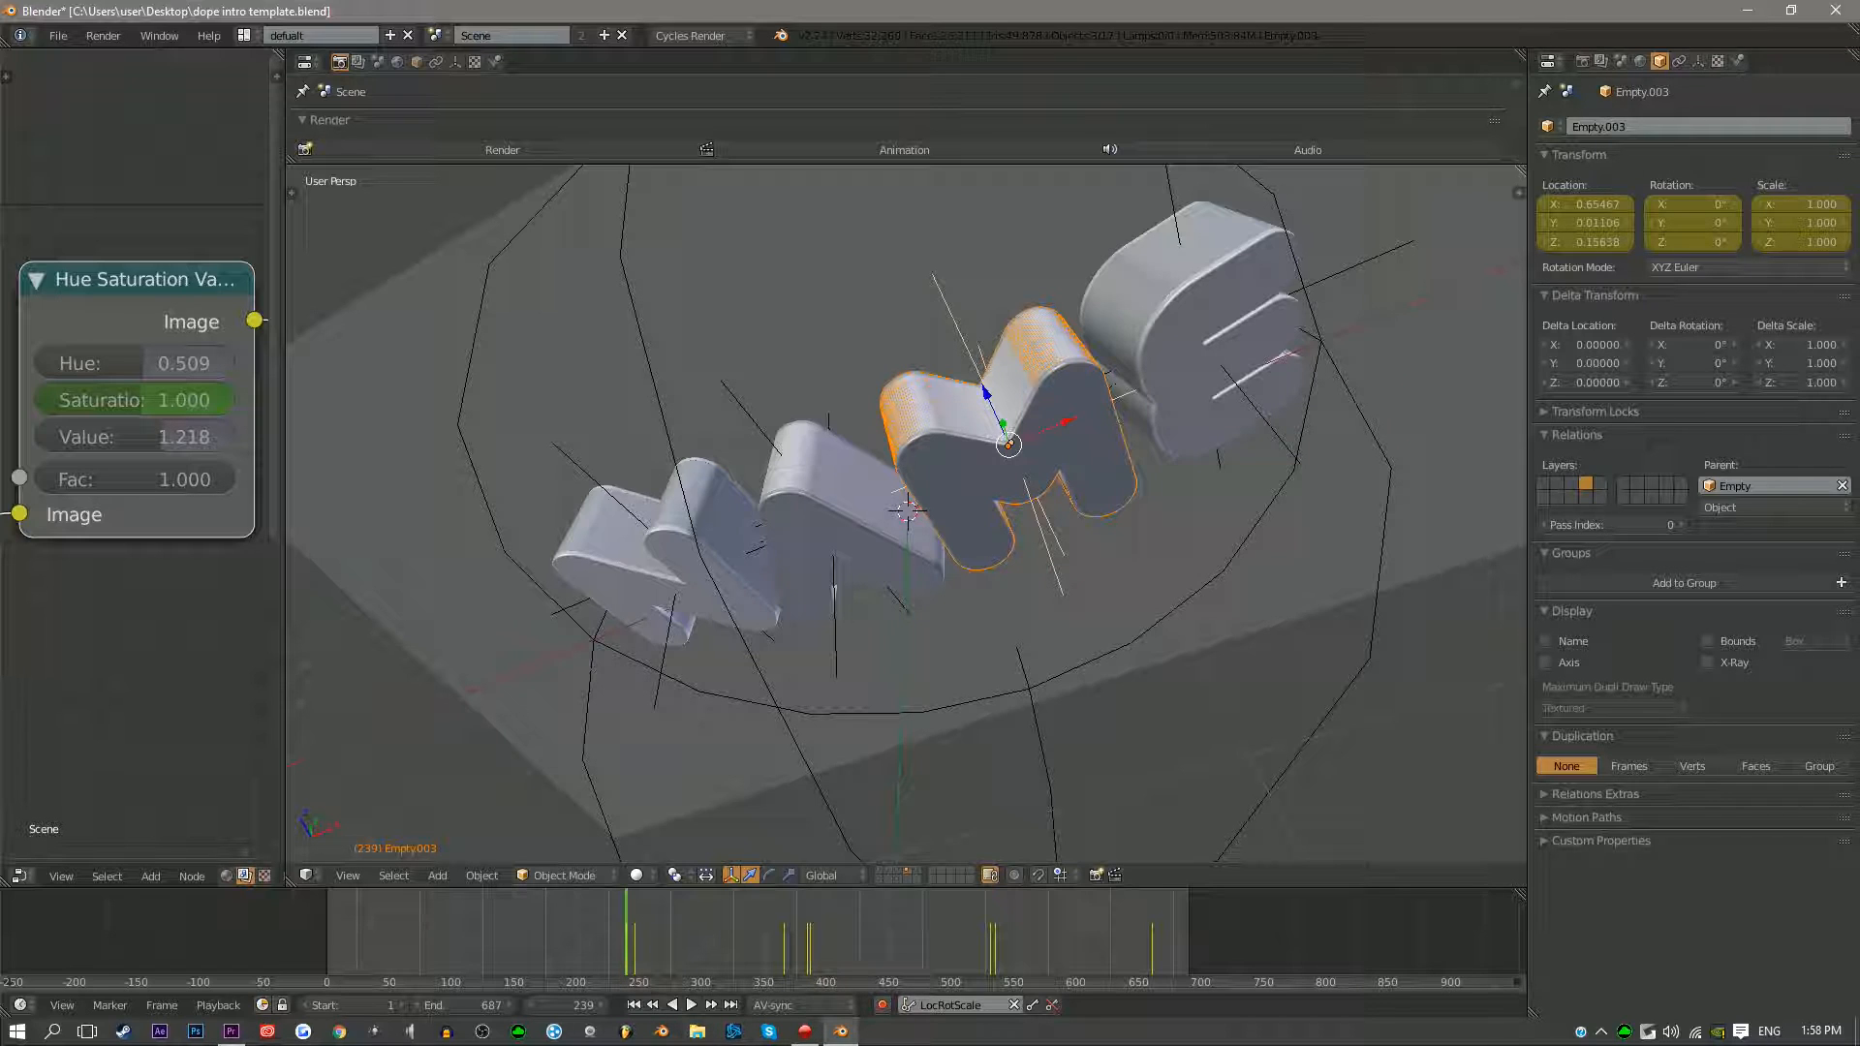
key("shift+d")
right_click(1009, 445)
left_click_drag(1585, 345, 1624, 363)
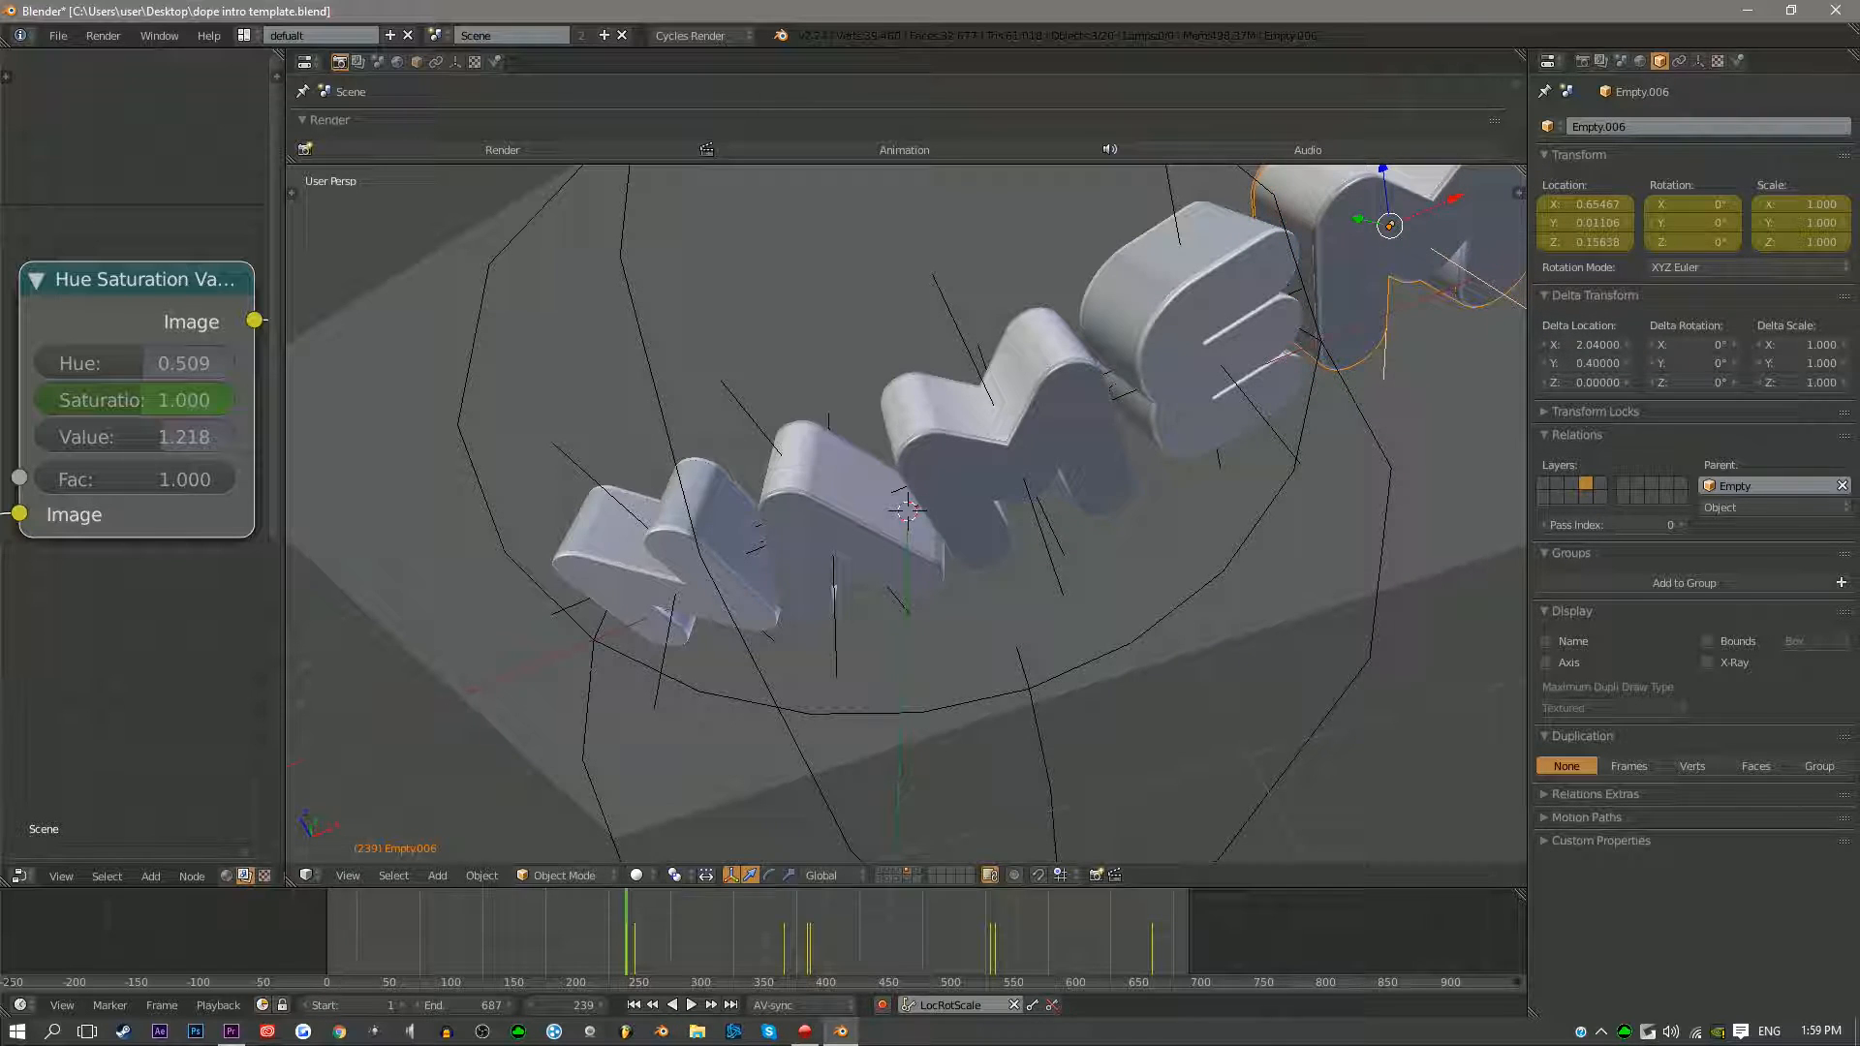
Select the original M text together with its empty and duplicate both in place once more
right_click(1051, 436)
right_click(1051, 436, "shift")
right_click(1050, 544, "shift")
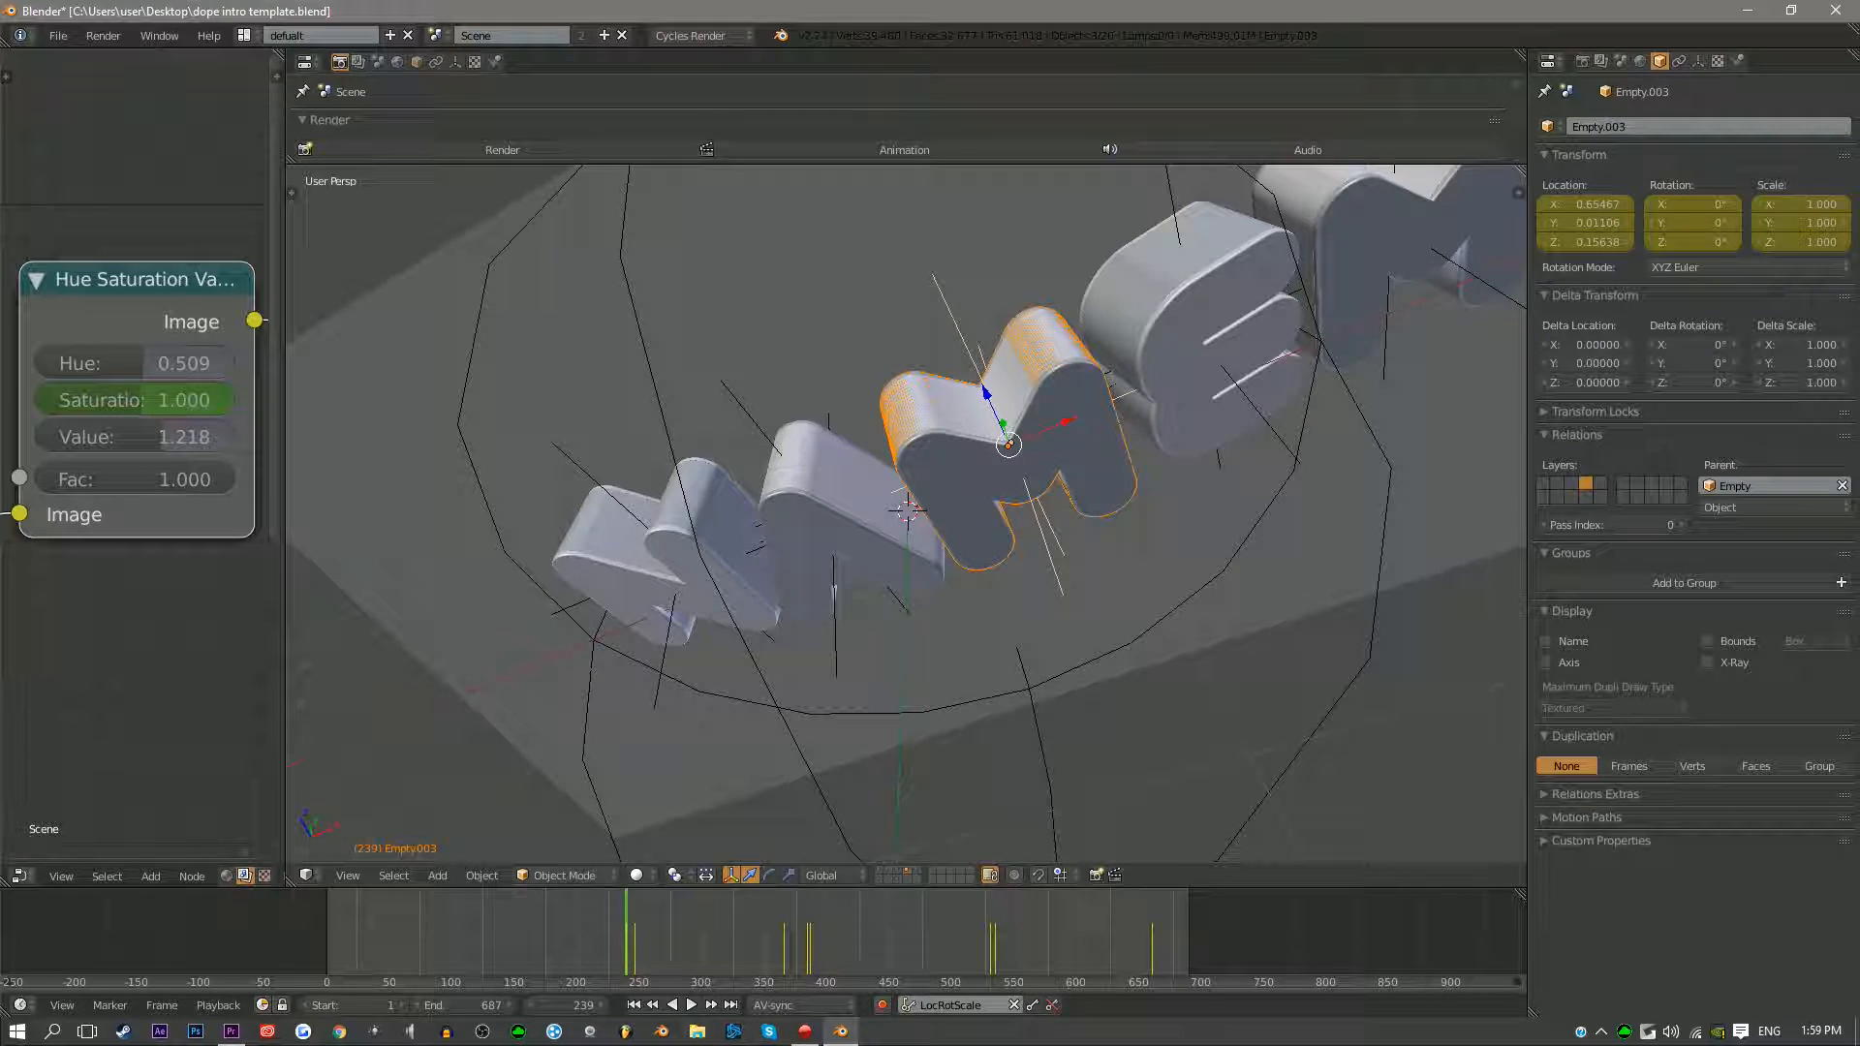
key("shift+d")
key("Escape")
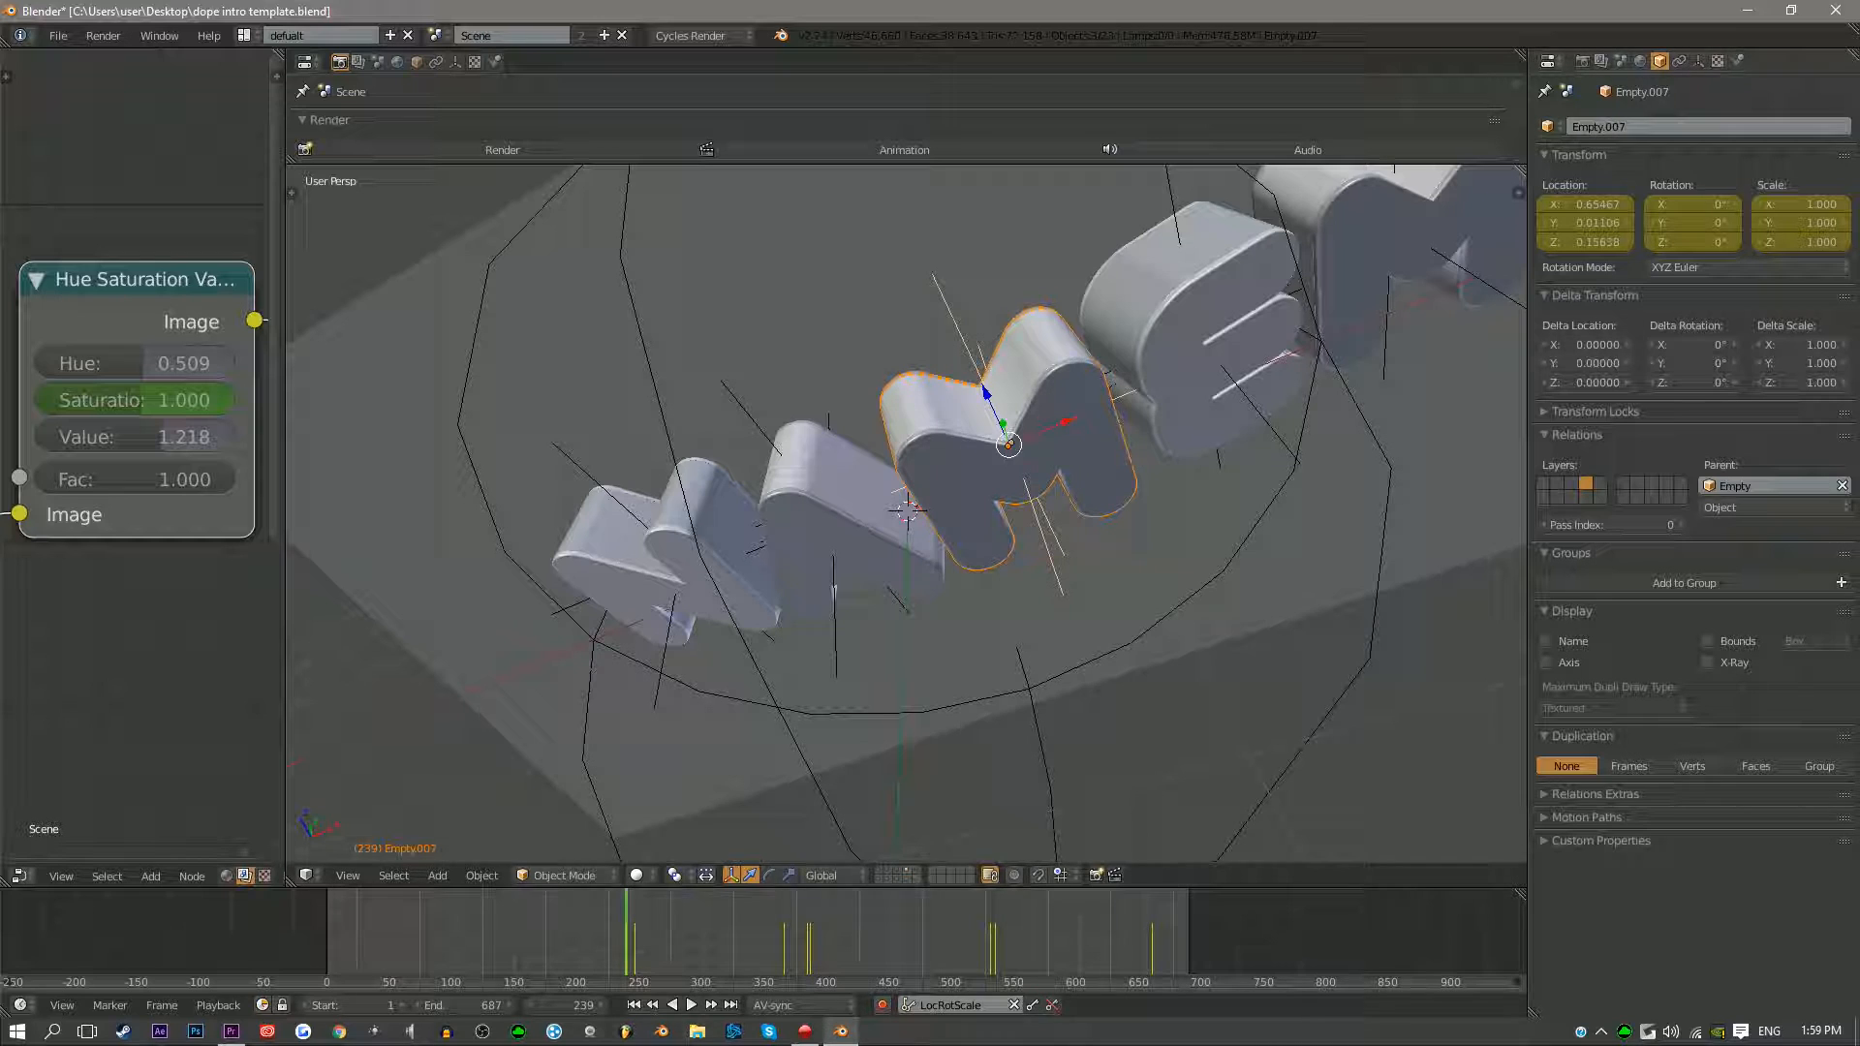
Set the second M copy's delta location to X -3.23 and Y 0.40 so it sits before the N
left_click_drag(1585, 344, 1424, 344)
middle_click_drag(872, 446, 833, 601)
scroll(833, 581, "down", 4)
mouse_move(1584, 364)
left_mouse_down()
mouse_move(1620, 364)
mouse_move(1608, 344)
left_mouse_up()
middle_click_drag(872, 446, 877, 581)
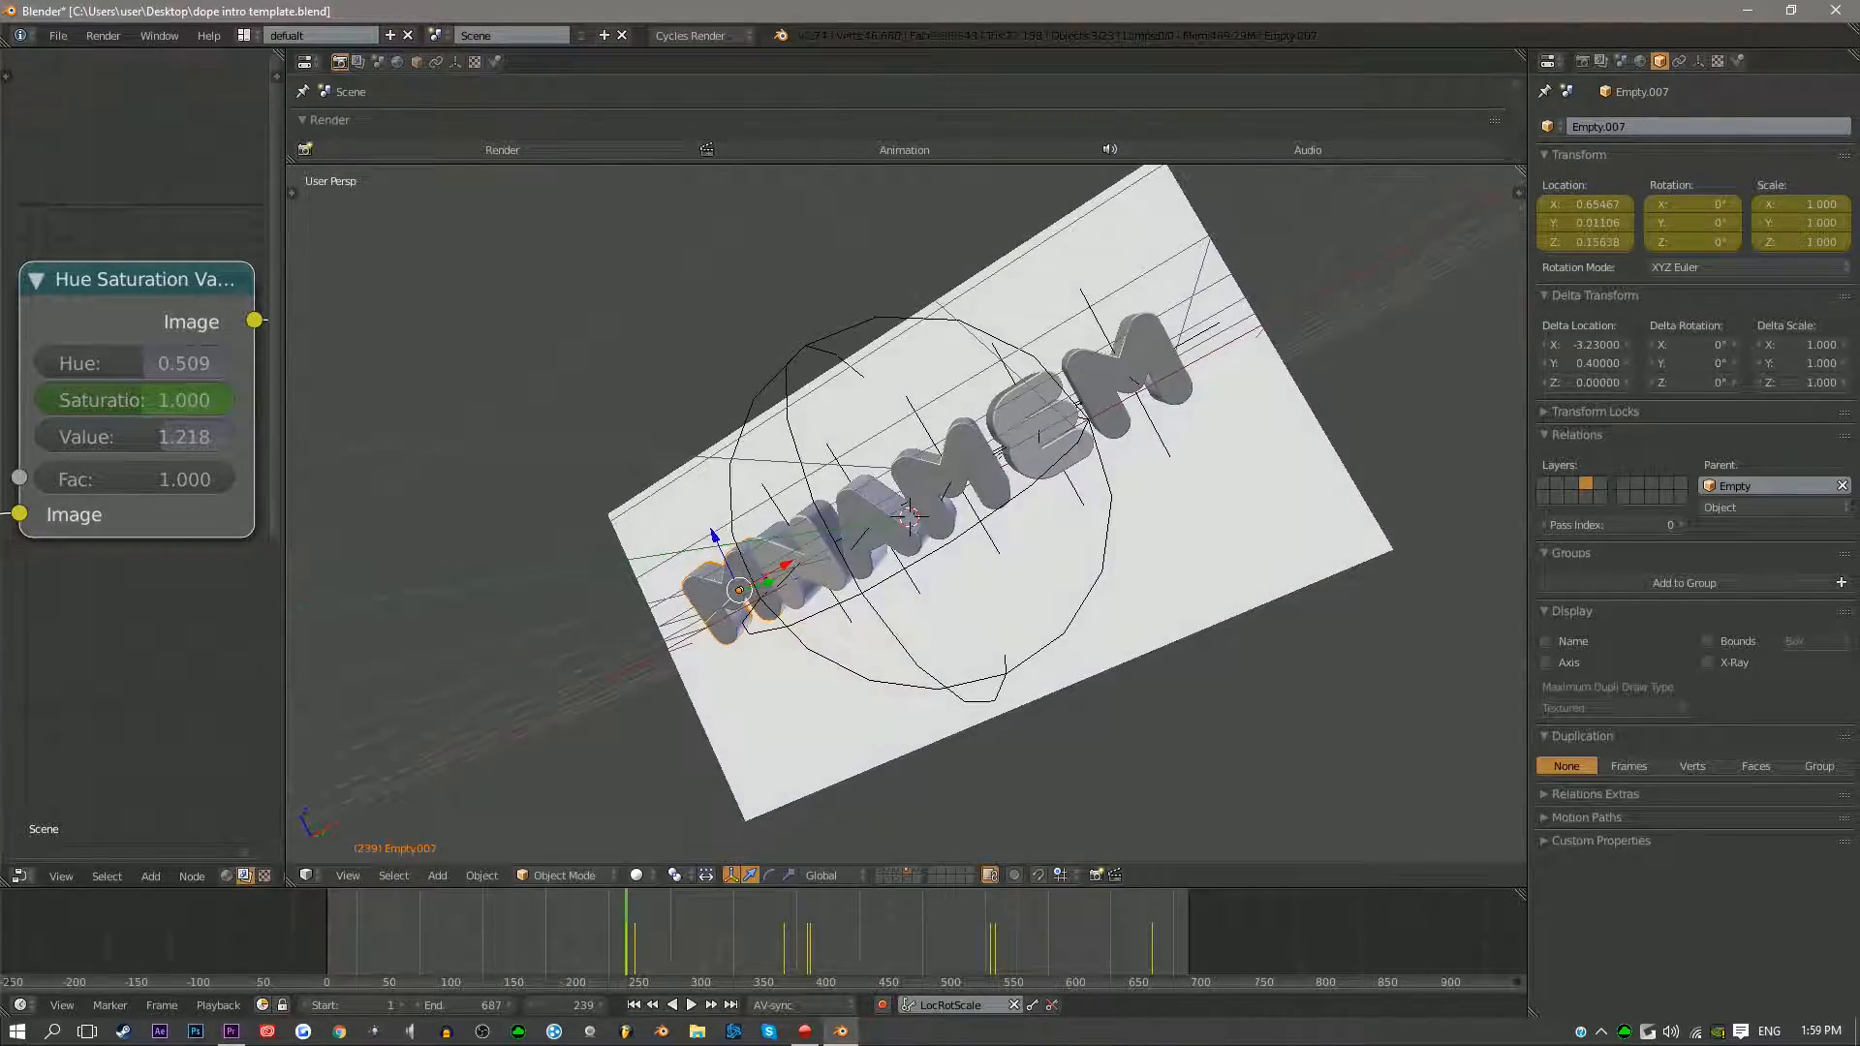
Play the animation from near its start through the camera view and go to frame 417 to check the letters' framing
key("KP_0")
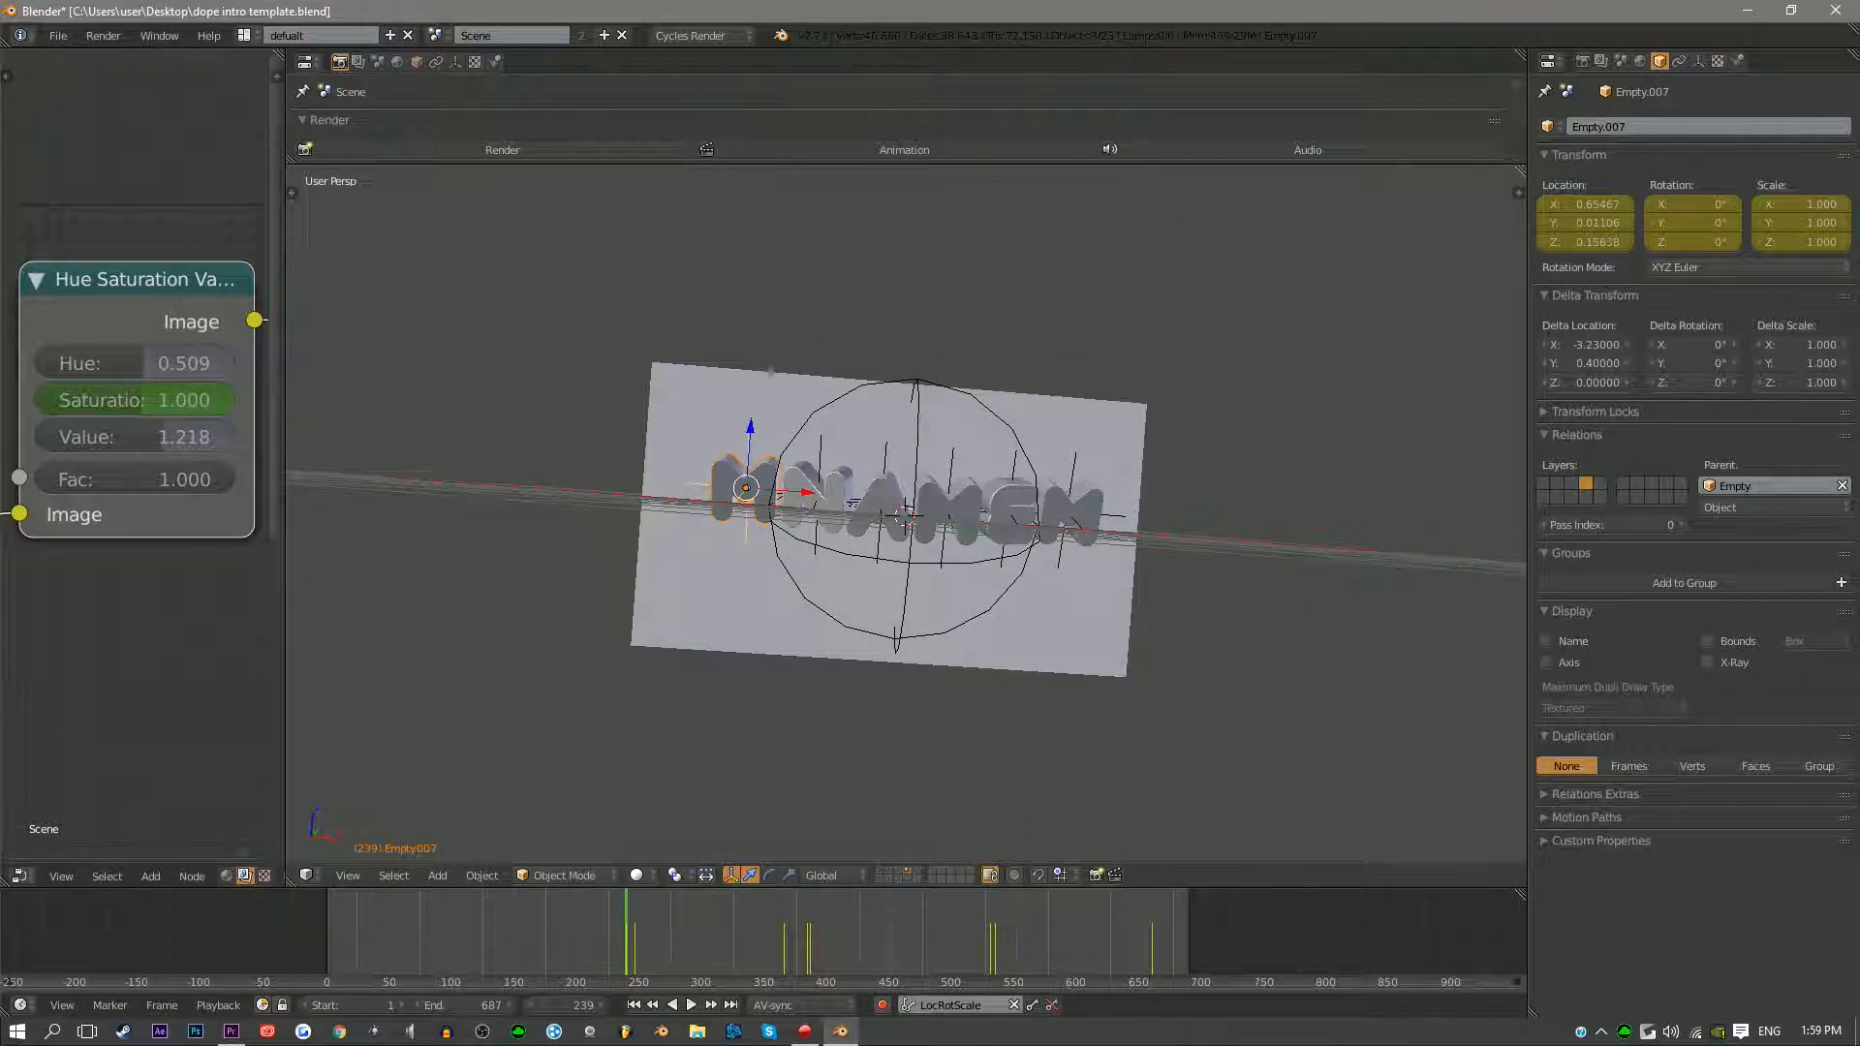
left_click(376, 938)
key("alt+a")
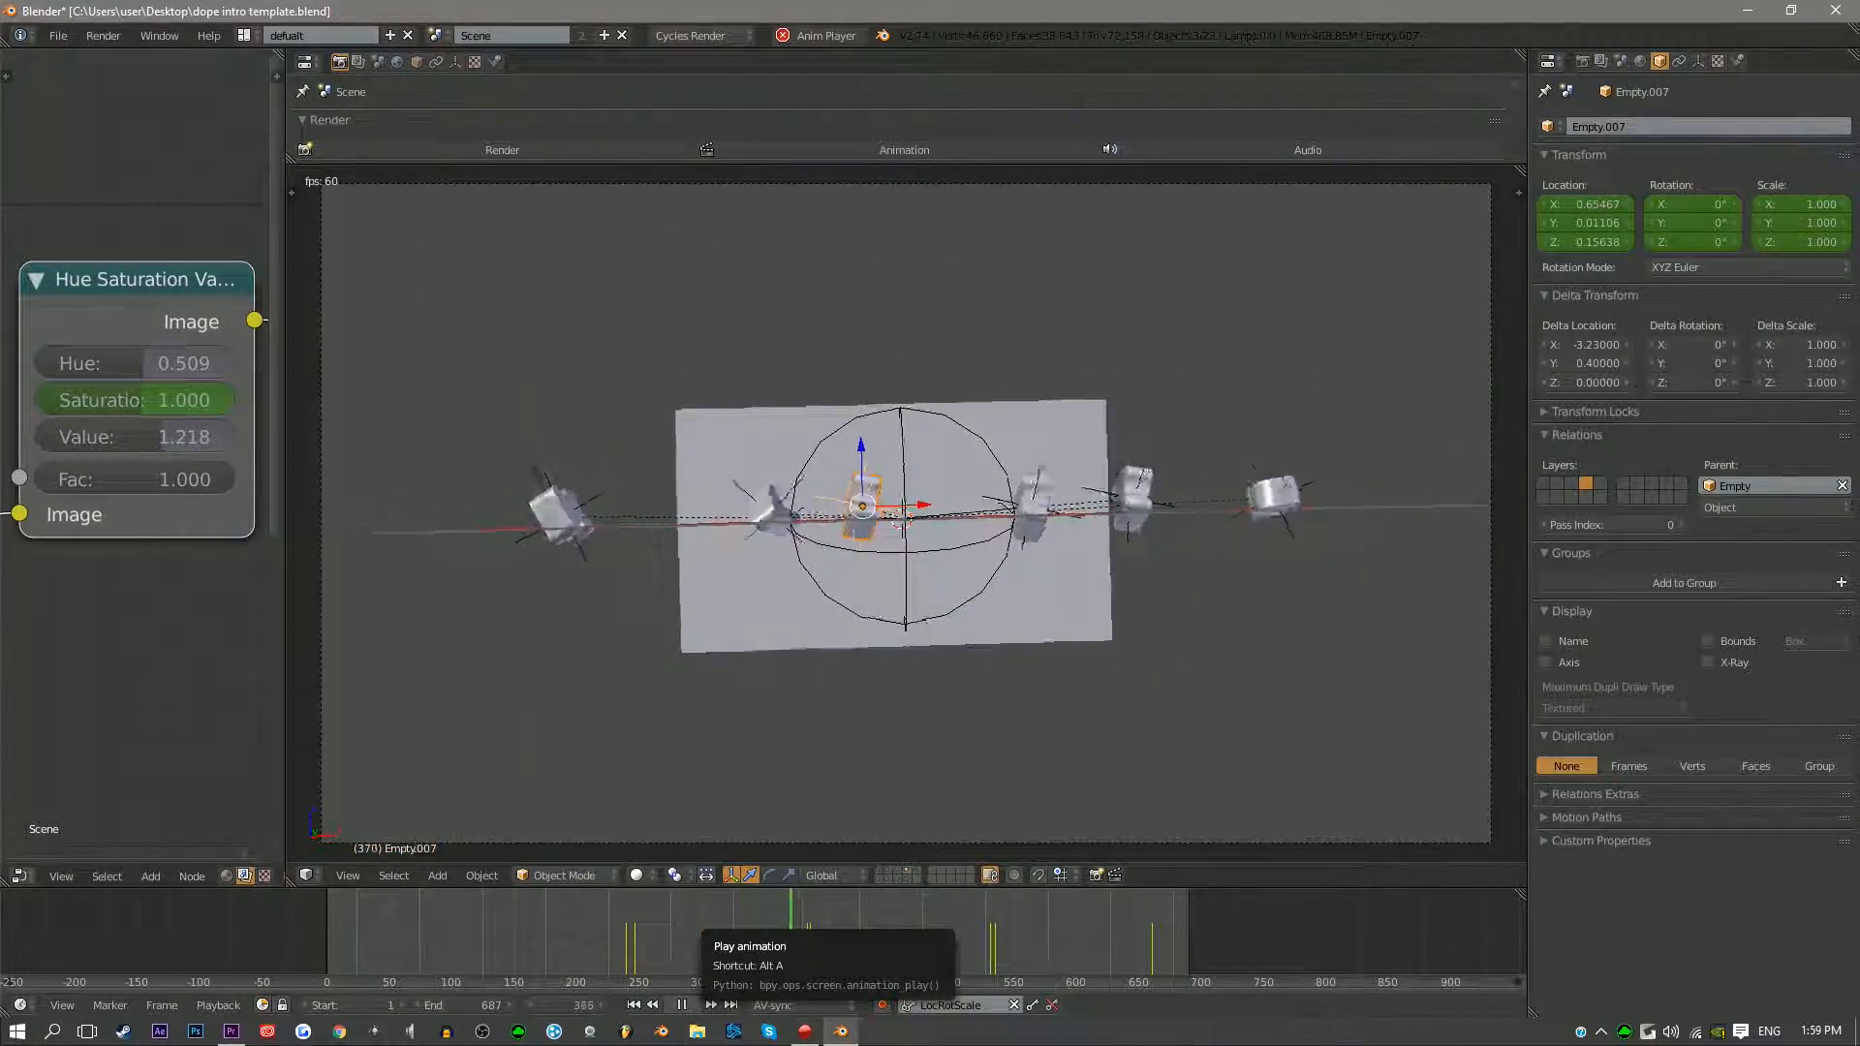
key("alt+a")
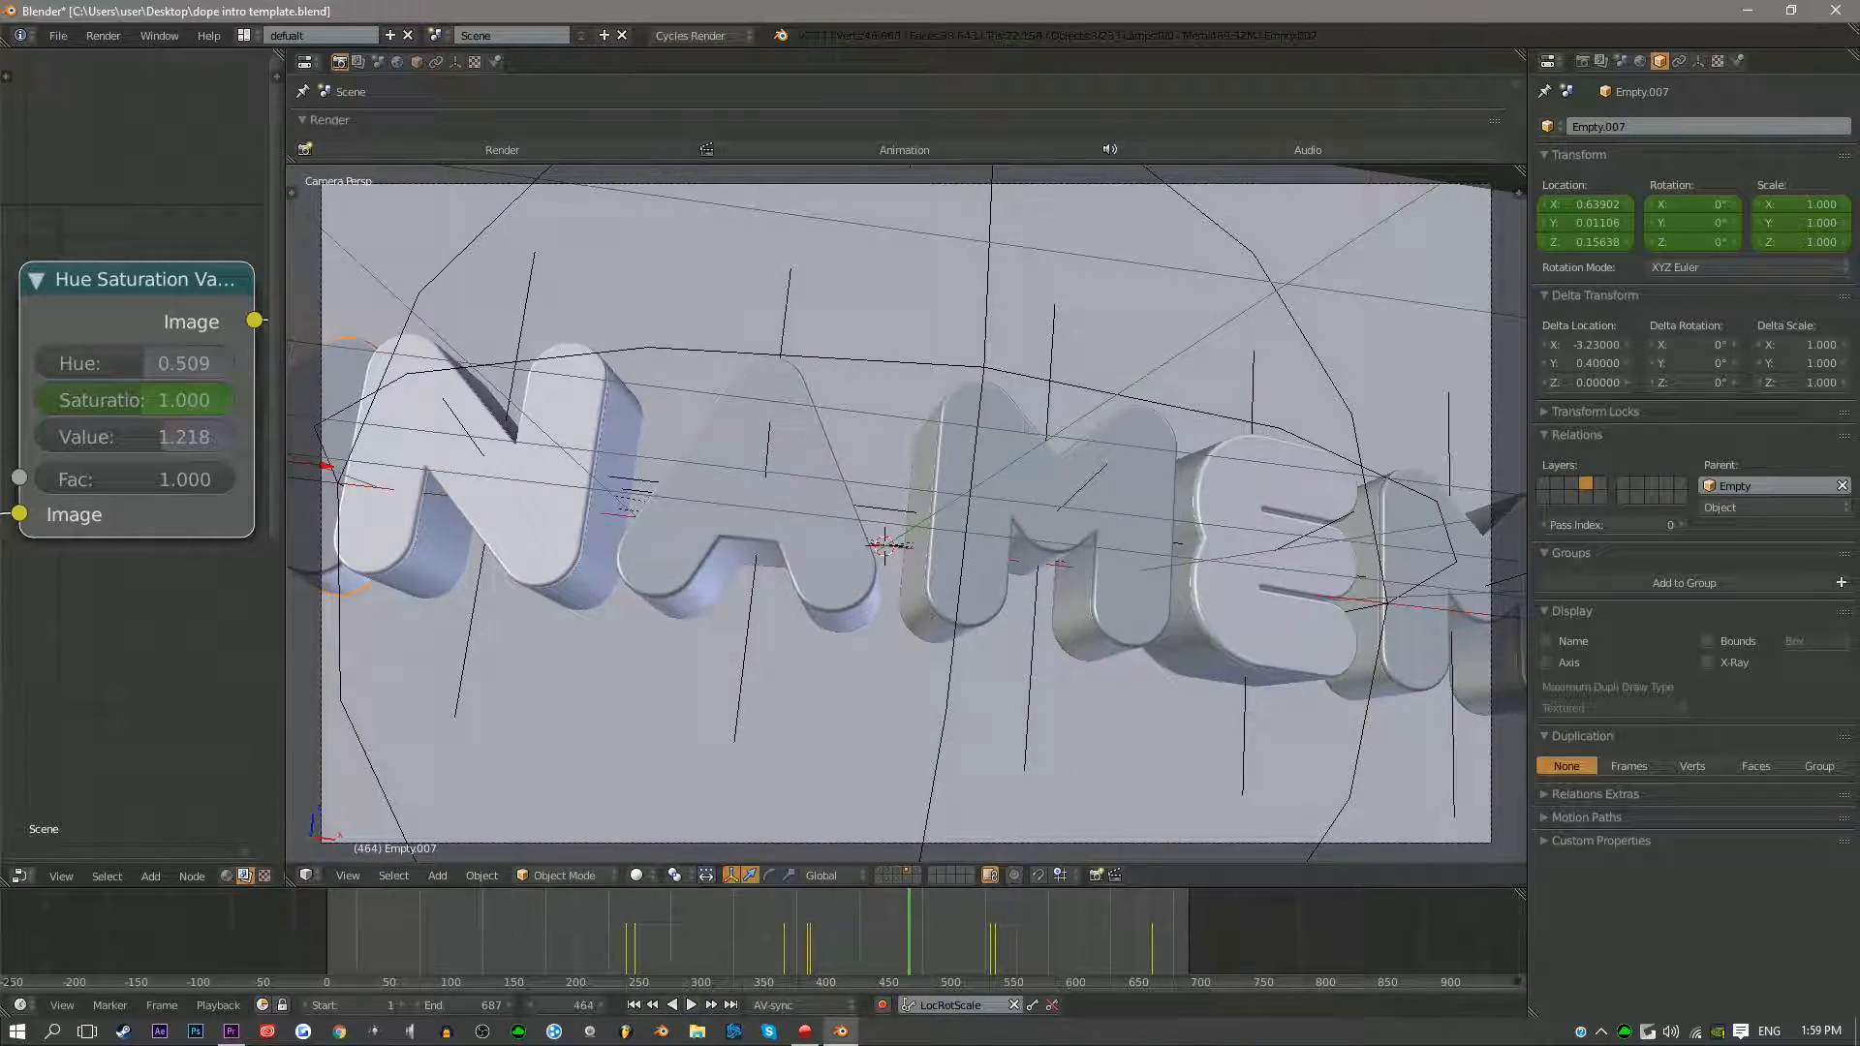
left_click_drag(908, 935, 849, 934)
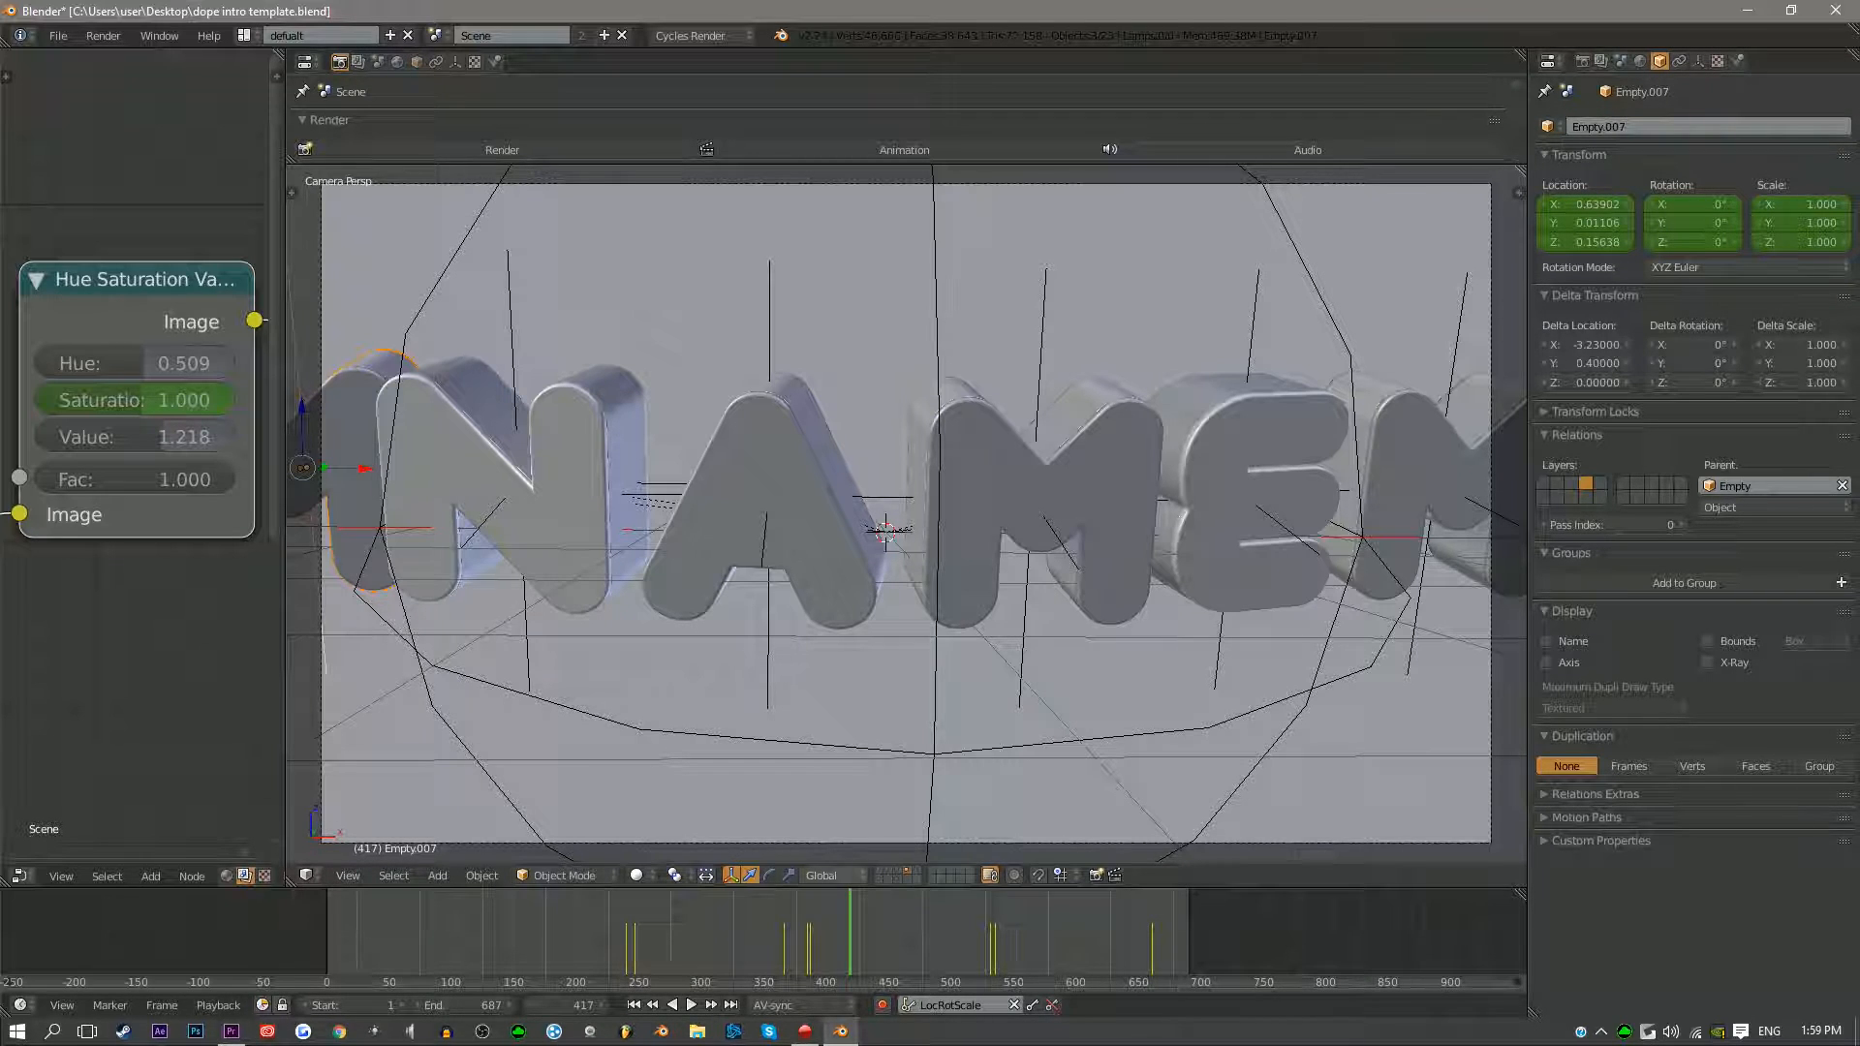
Select the camera on the first layer and set its focal length to 25 mm with all layers shown
left_click(880, 871)
right_click(1211, 184)
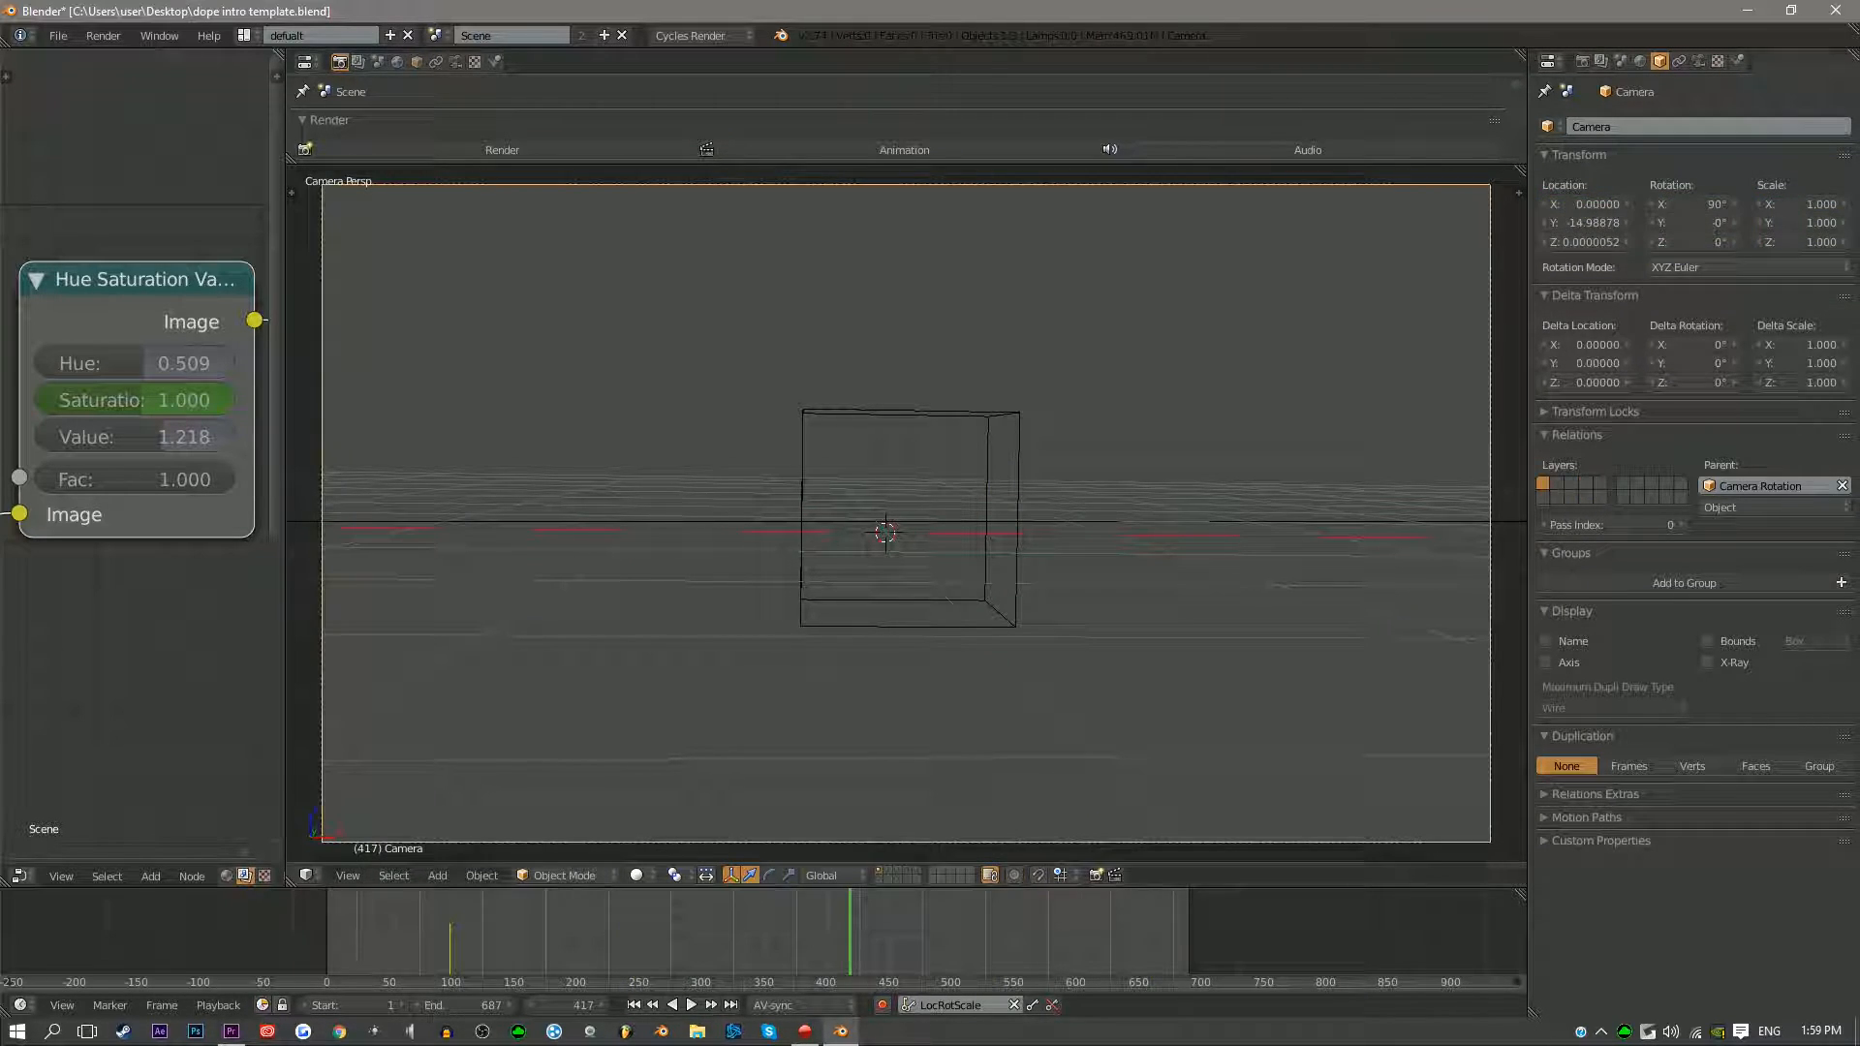
left_click(1698, 61)
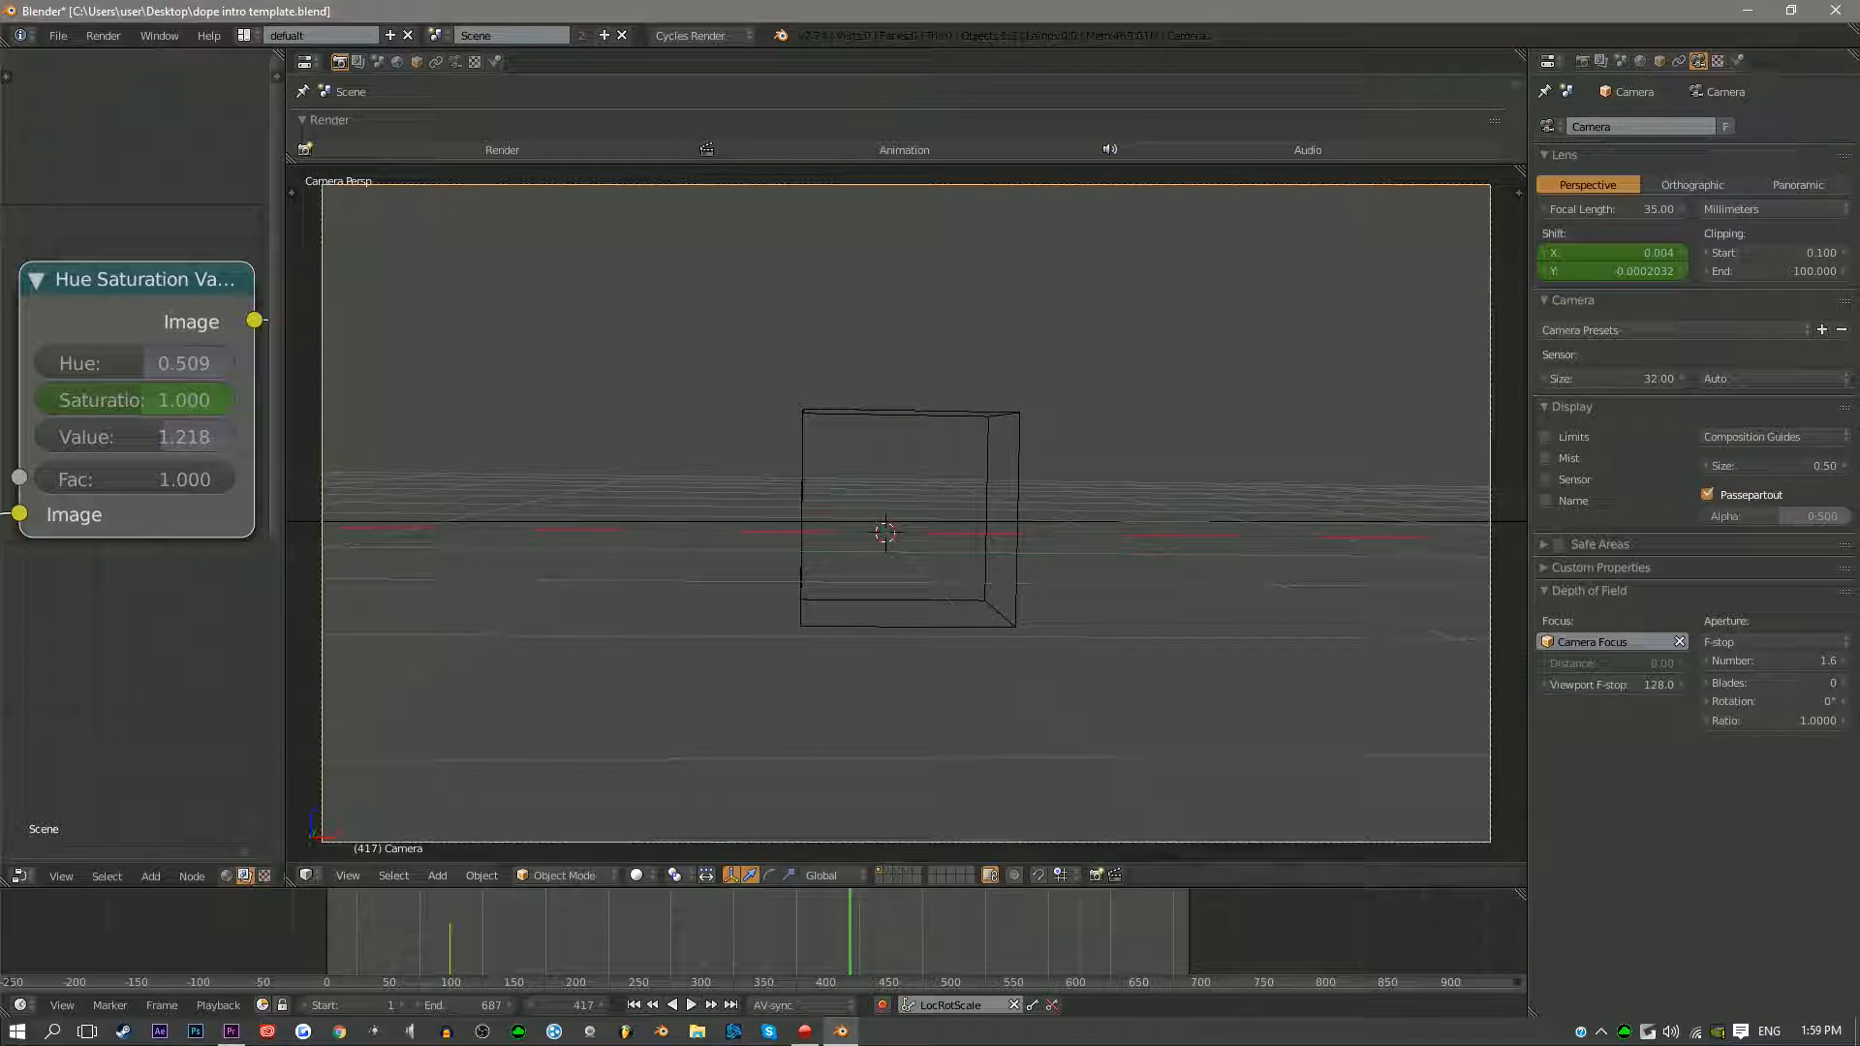
key("grave")
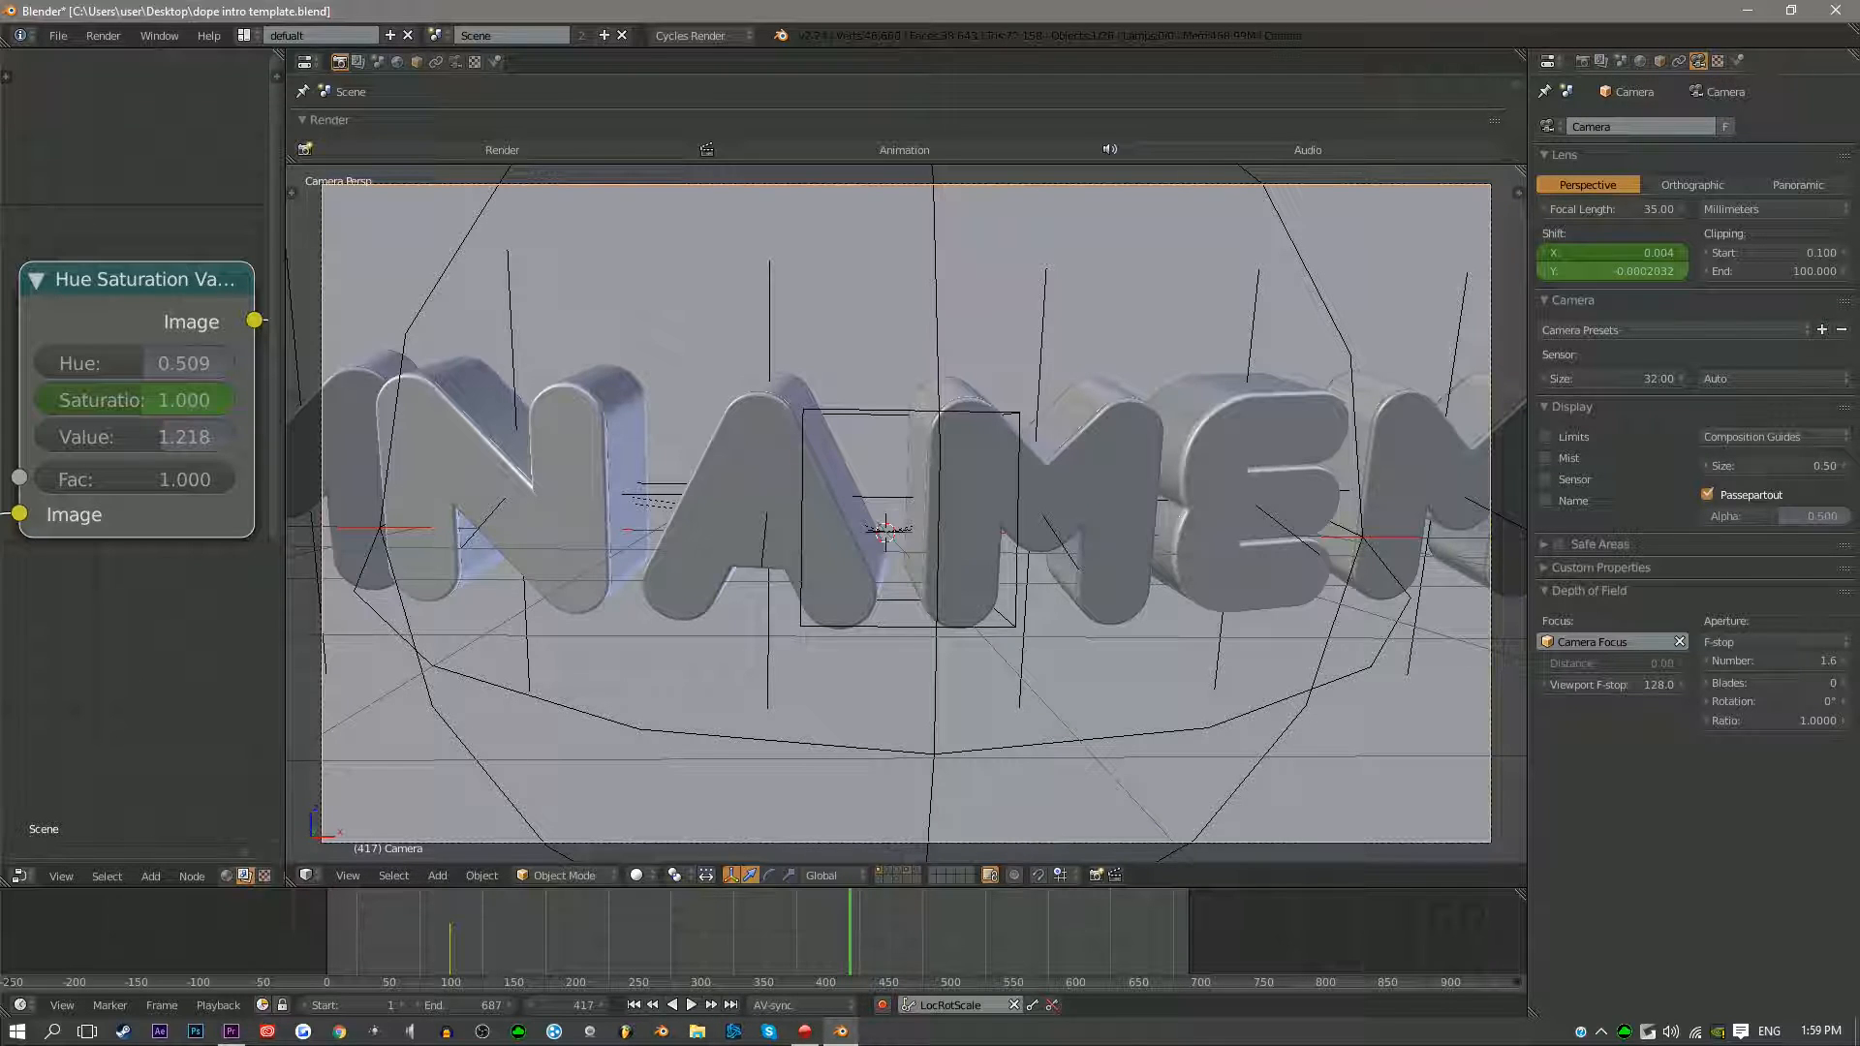
left_click_drag(1611, 209, 1484, 208)
Play the animation through the camera from an early frame to check that all the letters fit
left_click_drag(846, 934, 435, 935)
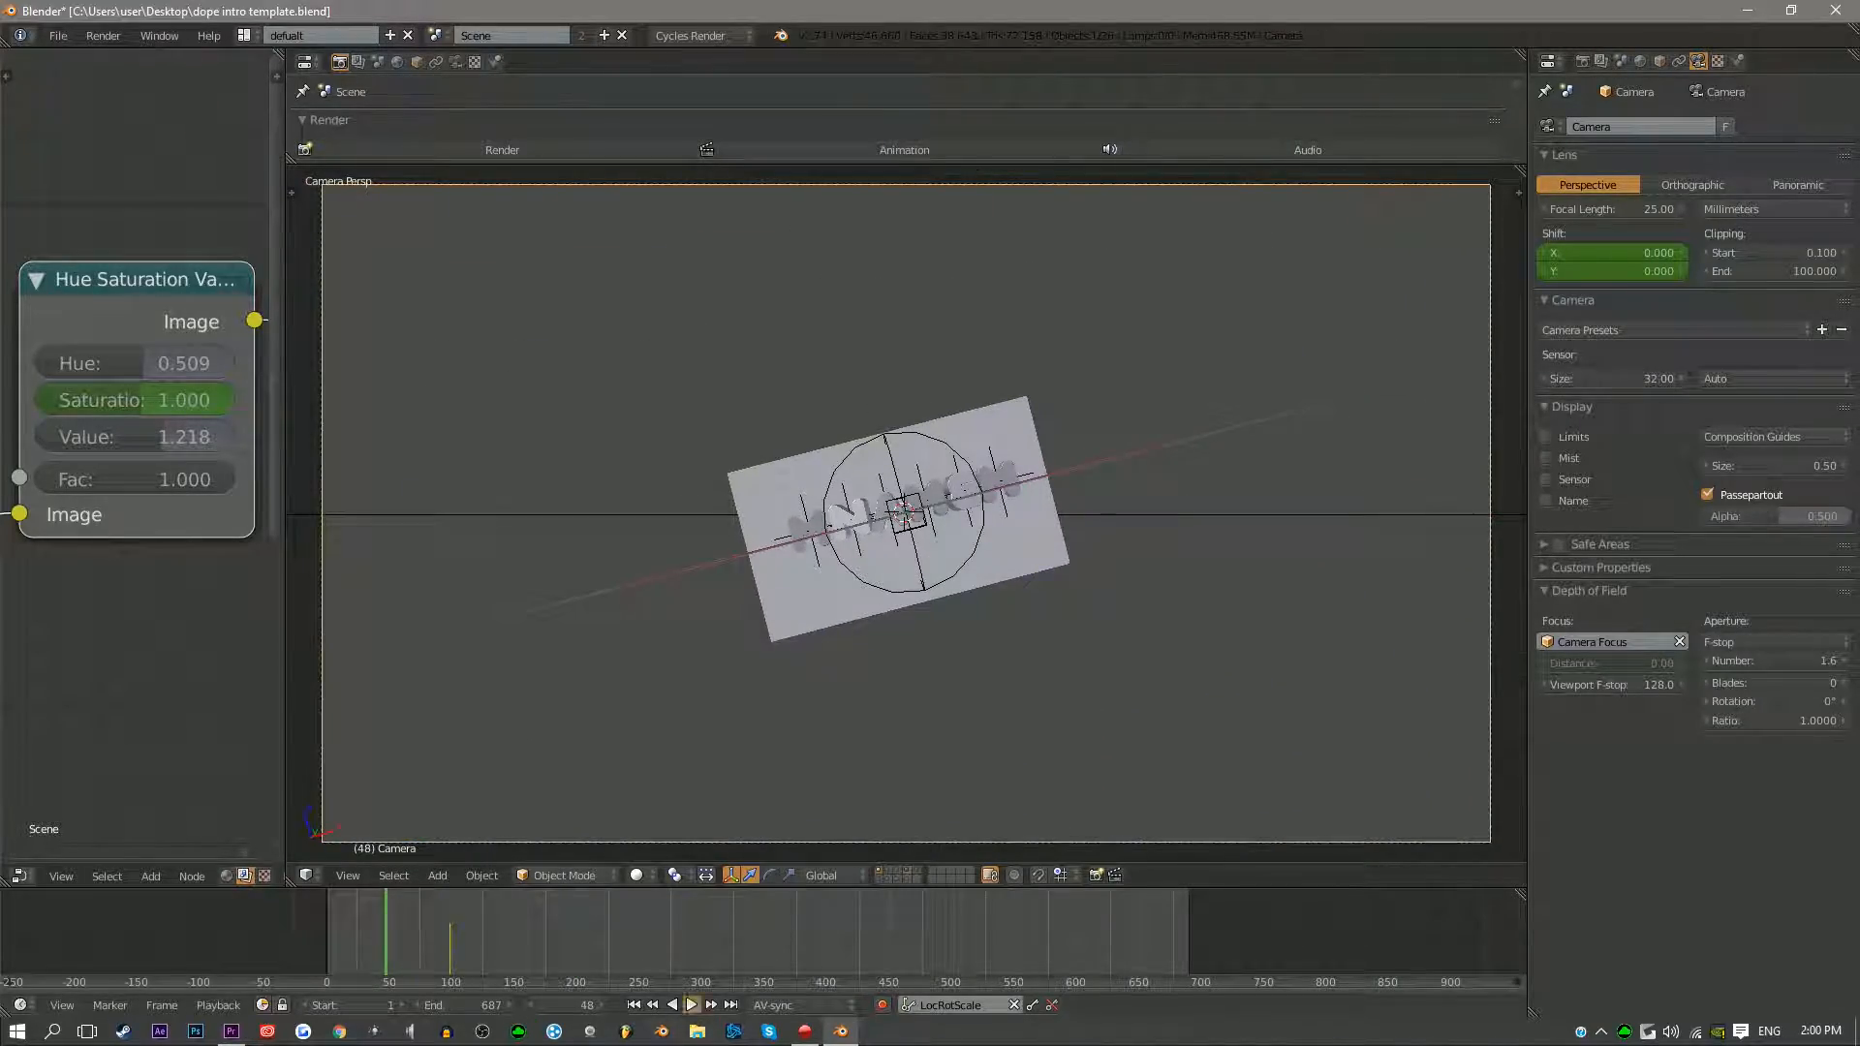
key("alt+a")
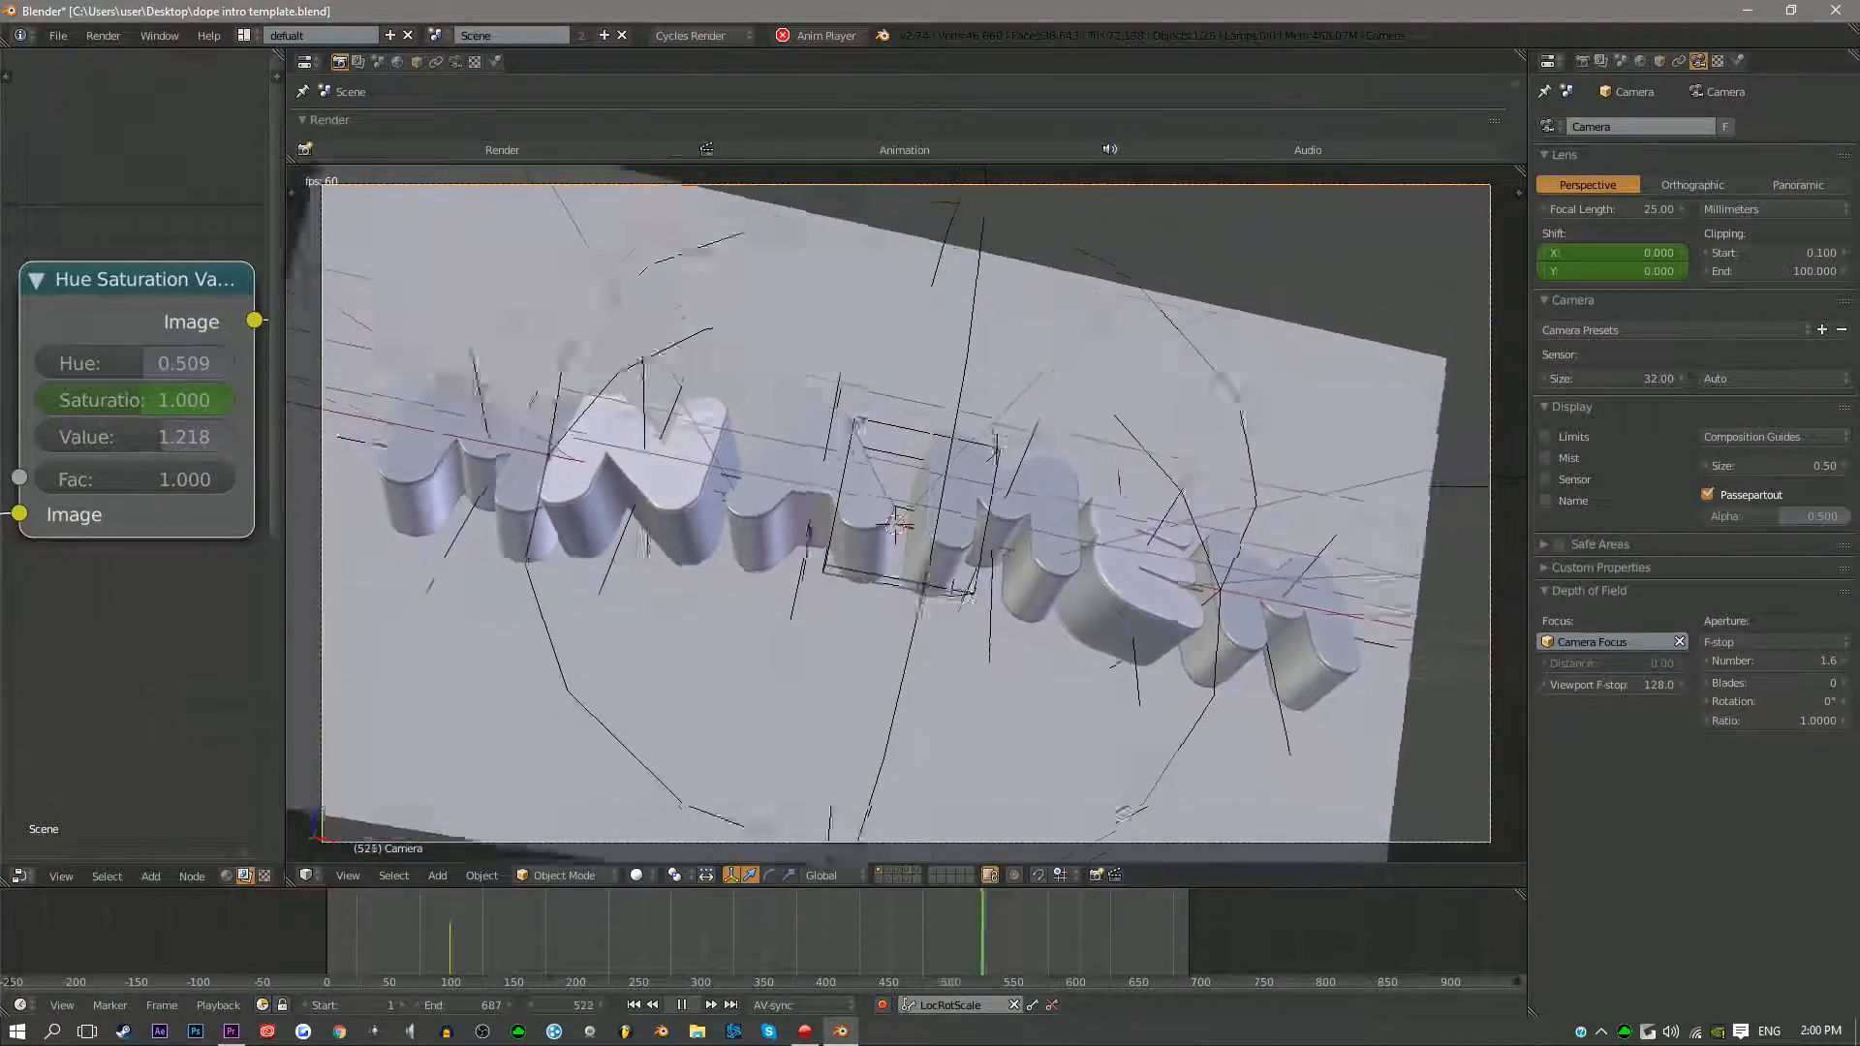
key("alt+a")
Go to frame 459 and render it as a still image
left_click_drag(455, 931, 901, 932)
left_click(501, 149)
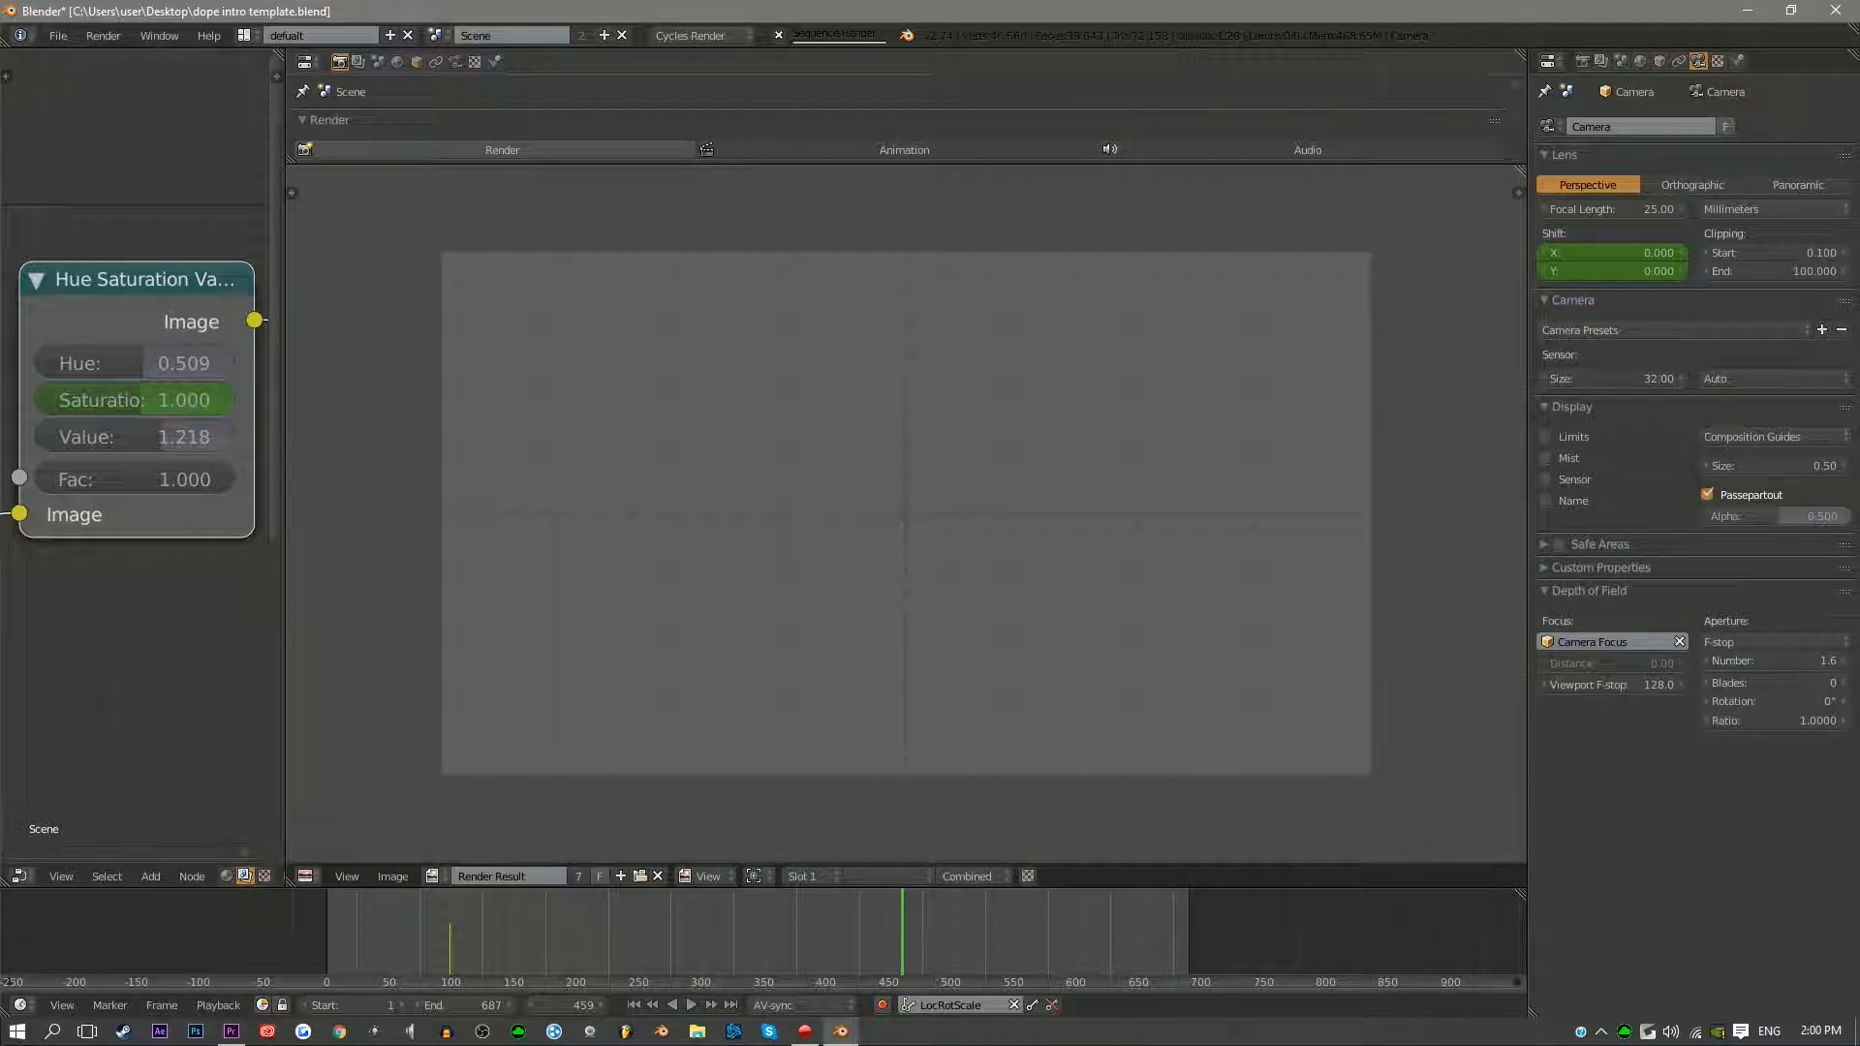